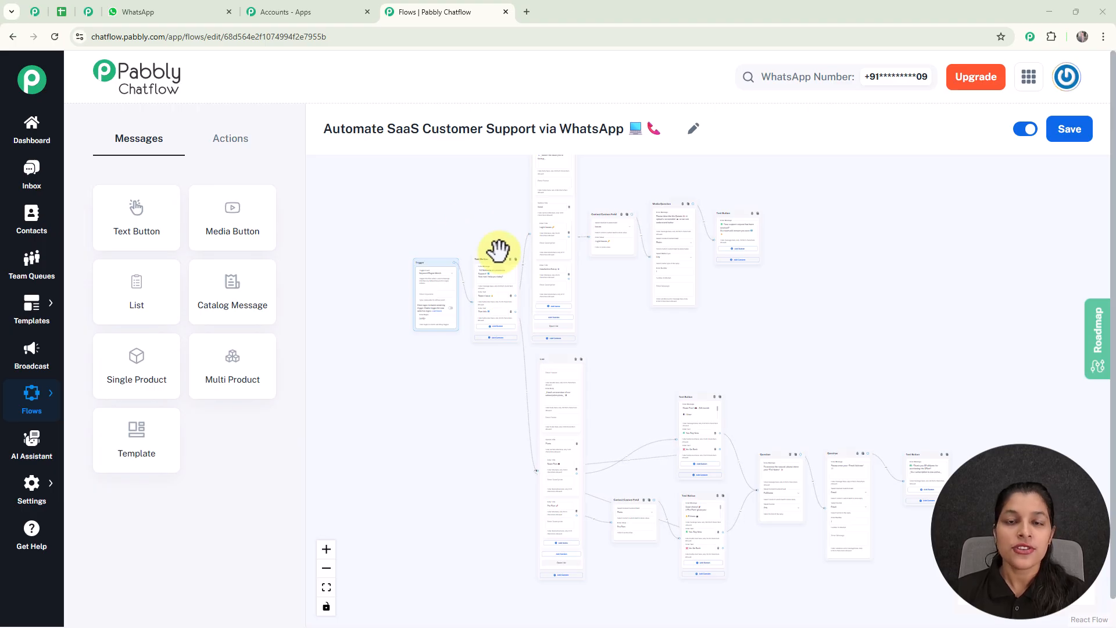
scroll(620, 376, "up", 3)
scroll(612, 332, "up", 2)
left_click_drag(607, 301, 630, 434)
left_click_drag(621, 322, 653, 468)
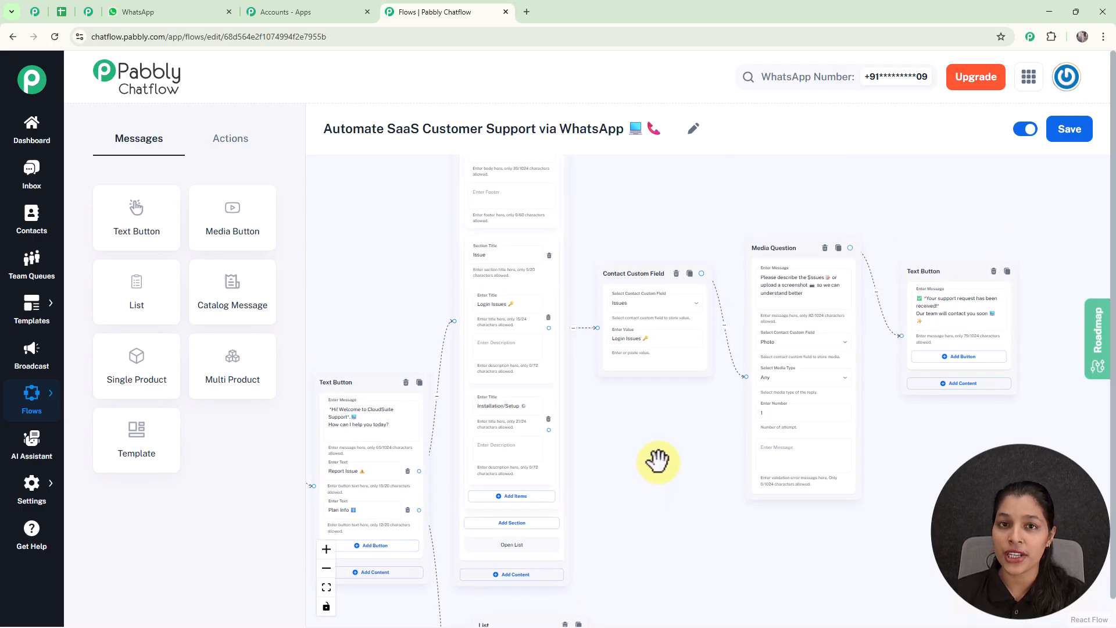
scroll(657, 461, "down", 3)
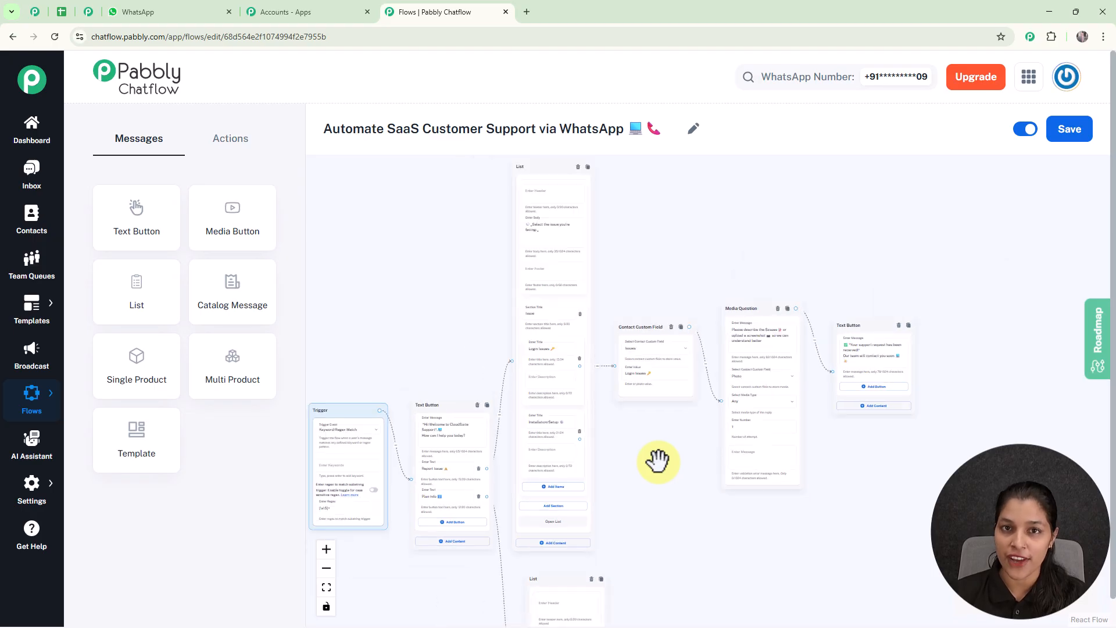
scroll(658, 461, "down", 2)
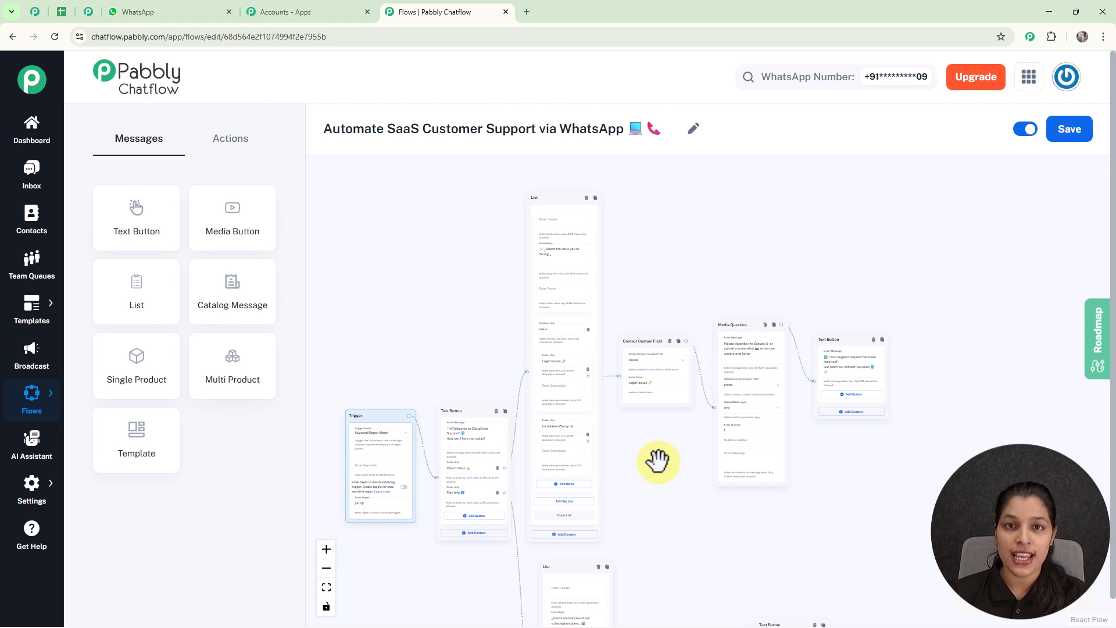
scroll(657, 461, "up", 2)
left_click_drag(657, 461, 657, 371)
left_click_drag(649, 497, 592, 318)
left_click_drag(621, 389, 553, 288)
left_click_drag(918, 314, 720, 301)
scroll(720, 302, "down", 5)
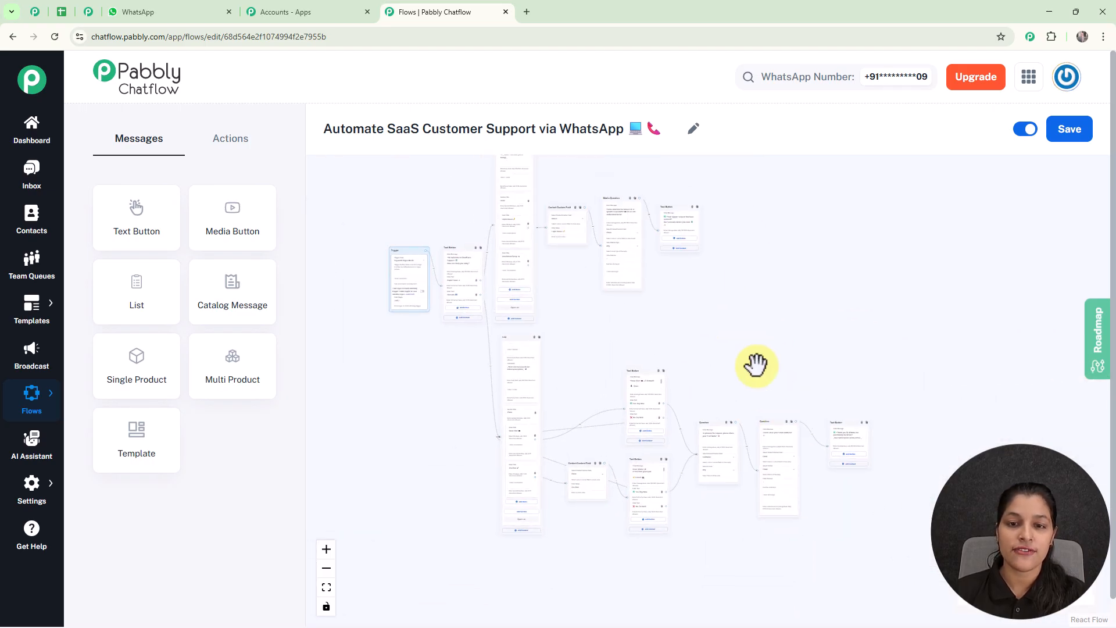
- Send 'I am getting some issues' to the bot in My Test Number and choose Report Issue
left_click(178, 13)
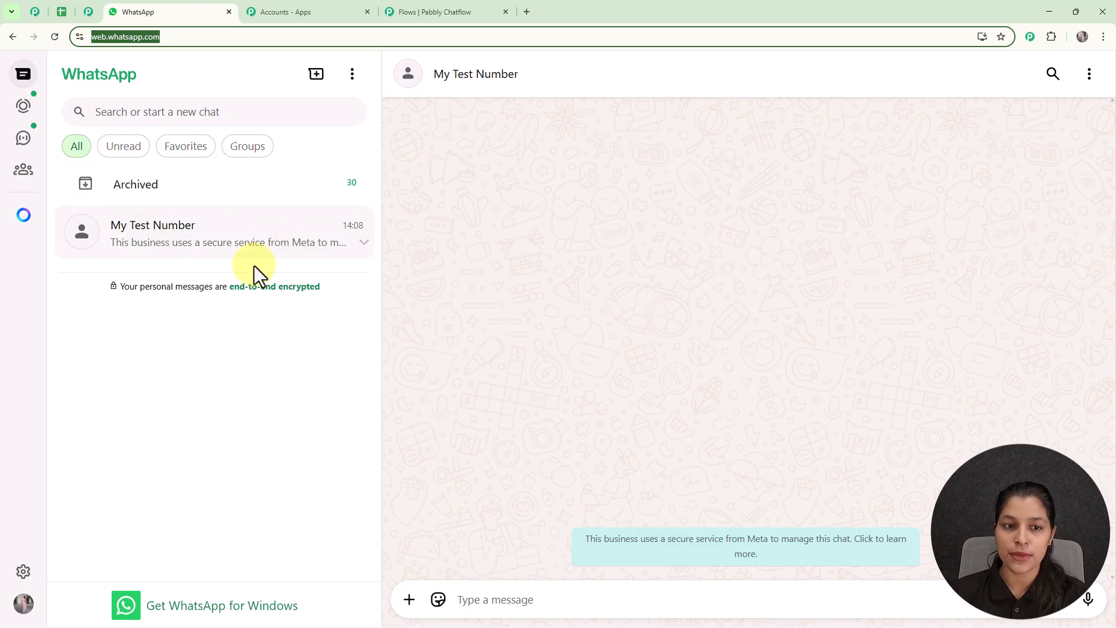
left_click(530, 600)
type("I am getting some issues")
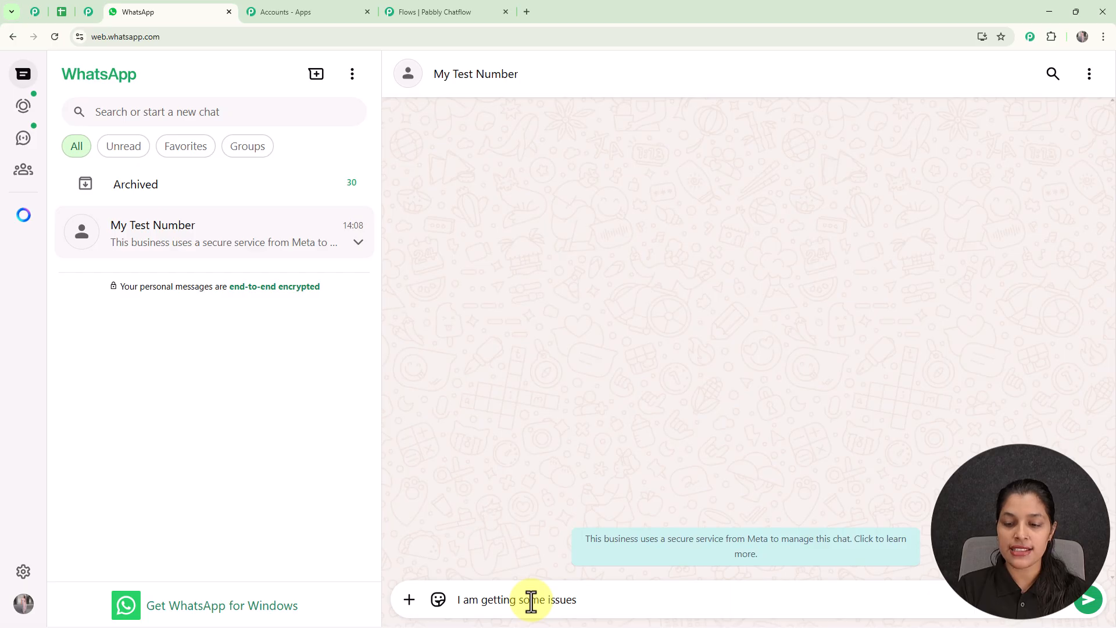
key("Return")
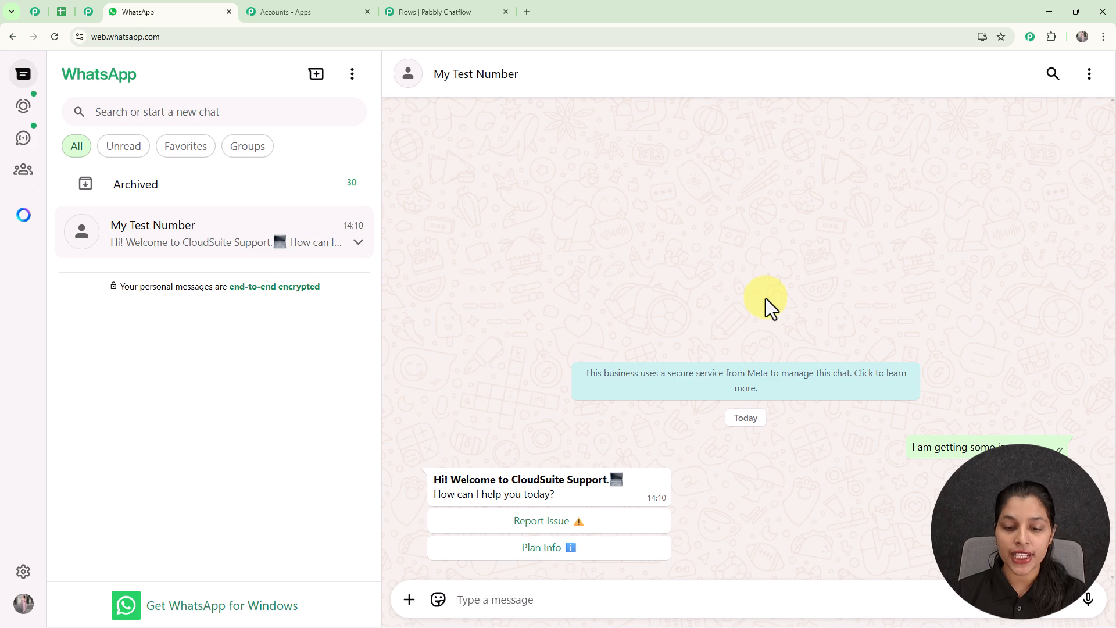
left_click(581, 523)
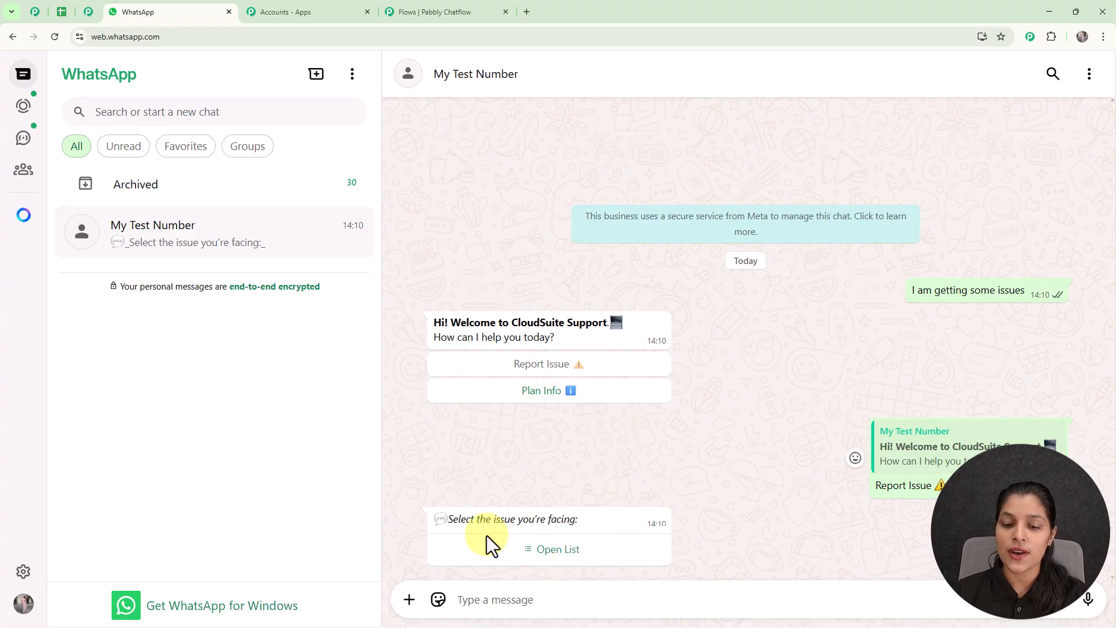
- Pick Login Issues from the bot's issue list and send it
left_click(549, 550)
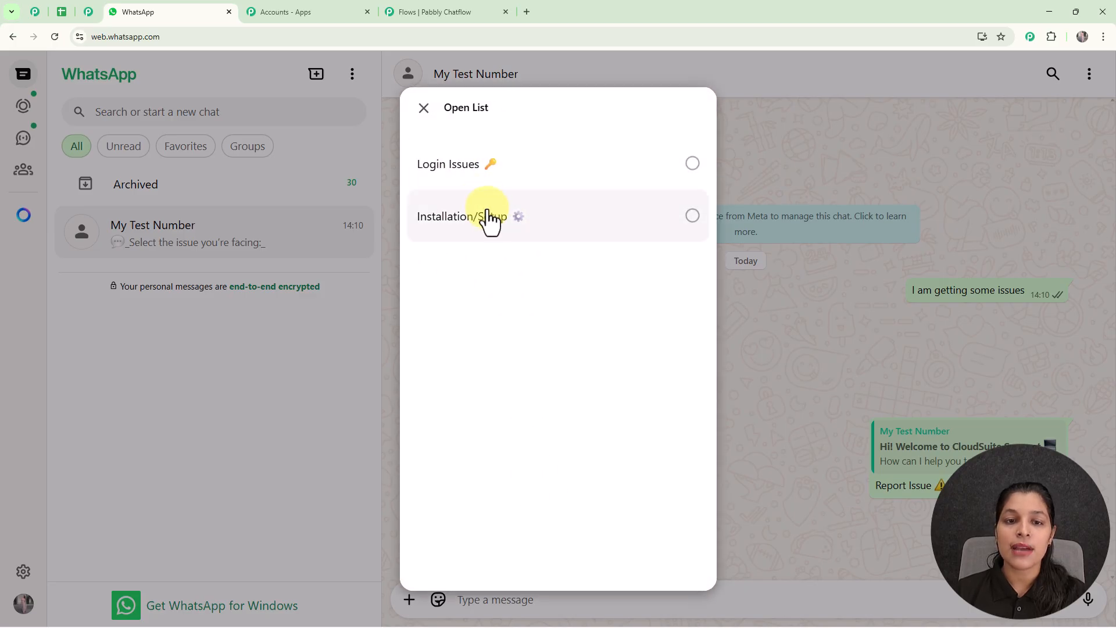
left_click(510, 174)
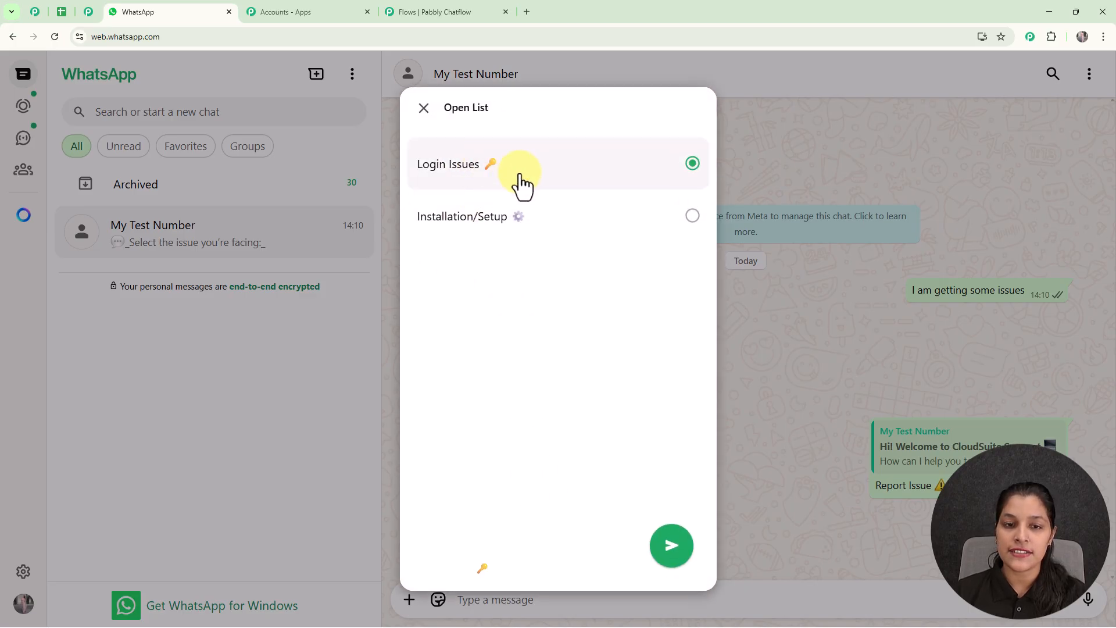
left_click(666, 558)
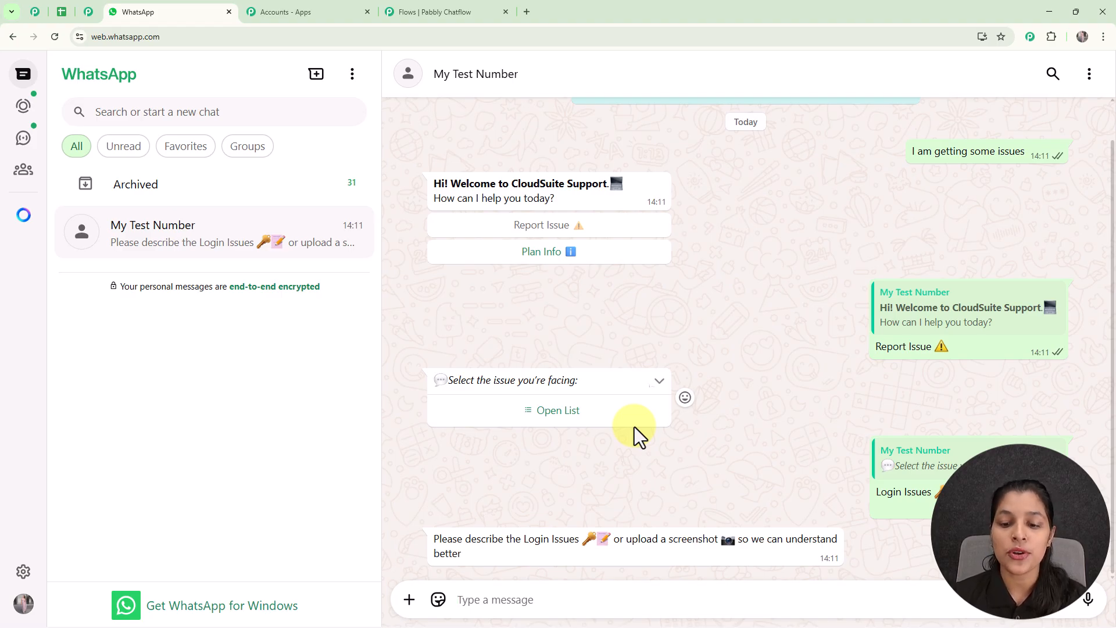
- Attach the 'issue' screenshot from Photos & videos and send it to the bot
left_click(409, 599)
left_click(413, 377)
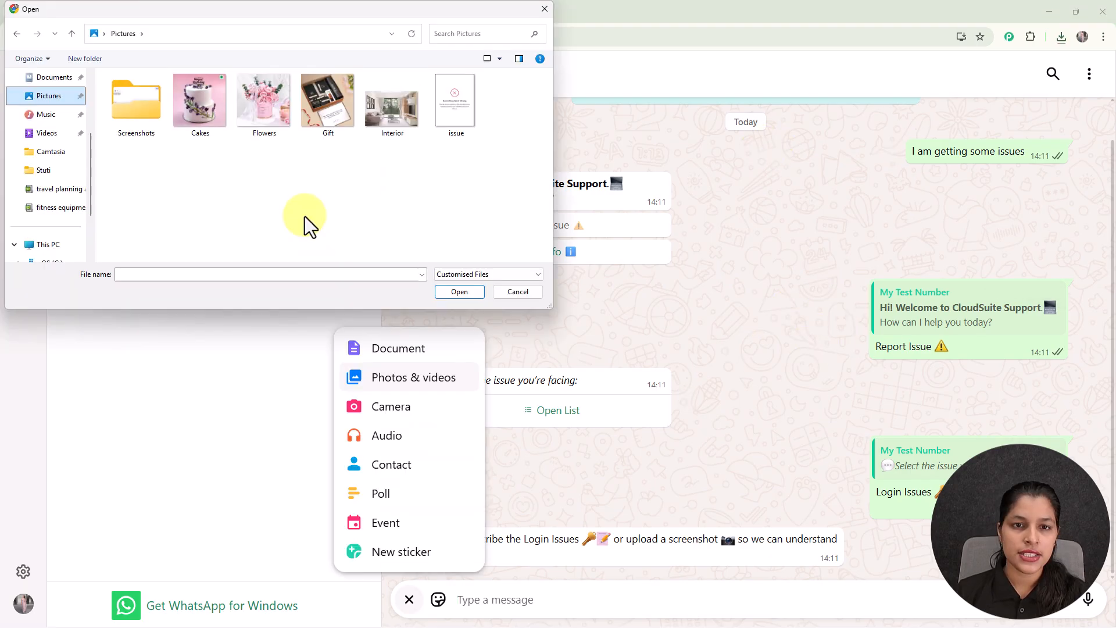
left_click(448, 107)
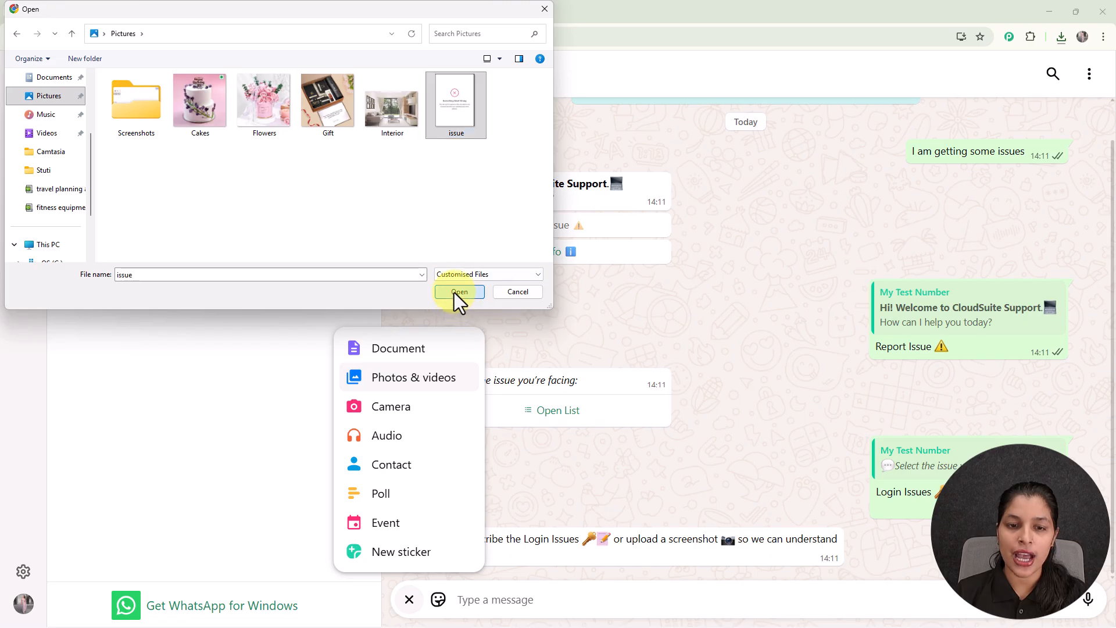
left_click(455, 291)
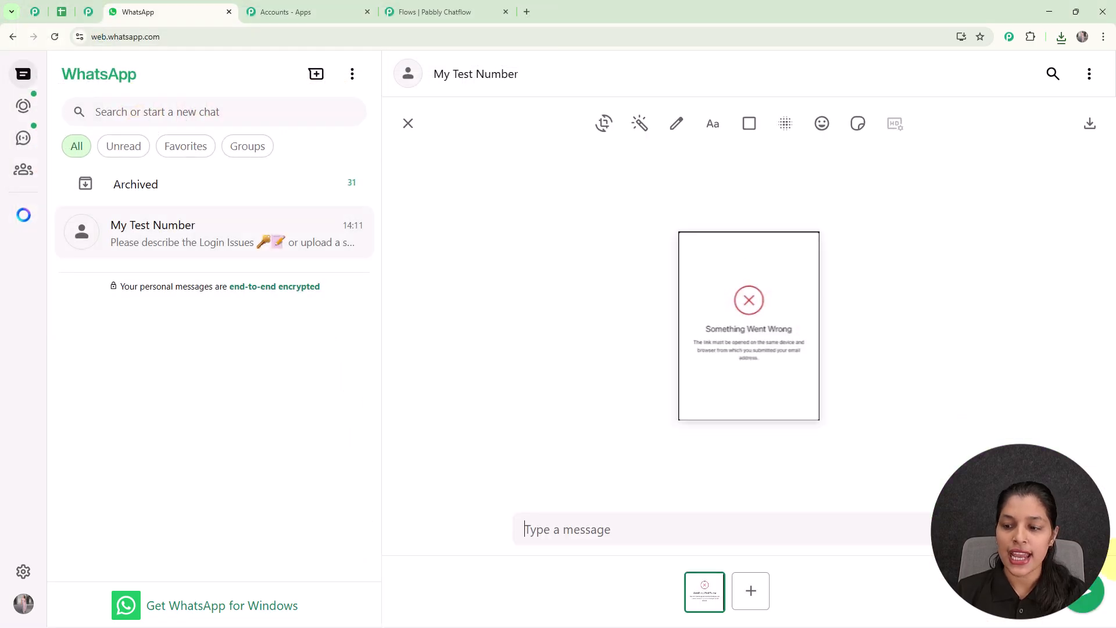
left_click(1084, 591)
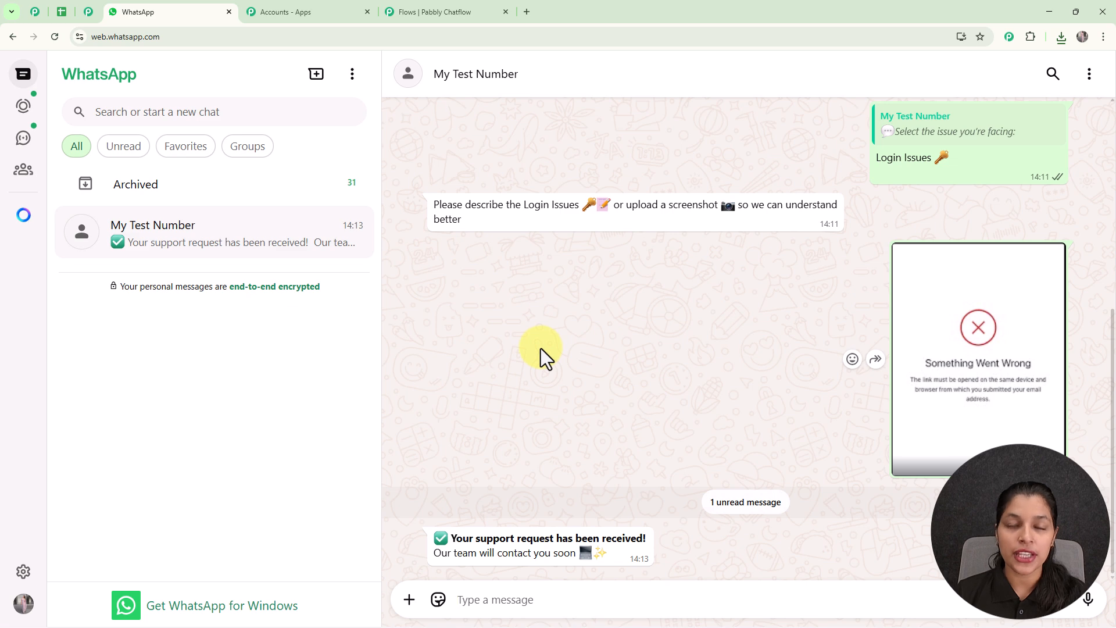
- Reply Plan Info and view the Basic Plan details from the plan list
scroll(542, 348, "up", 6)
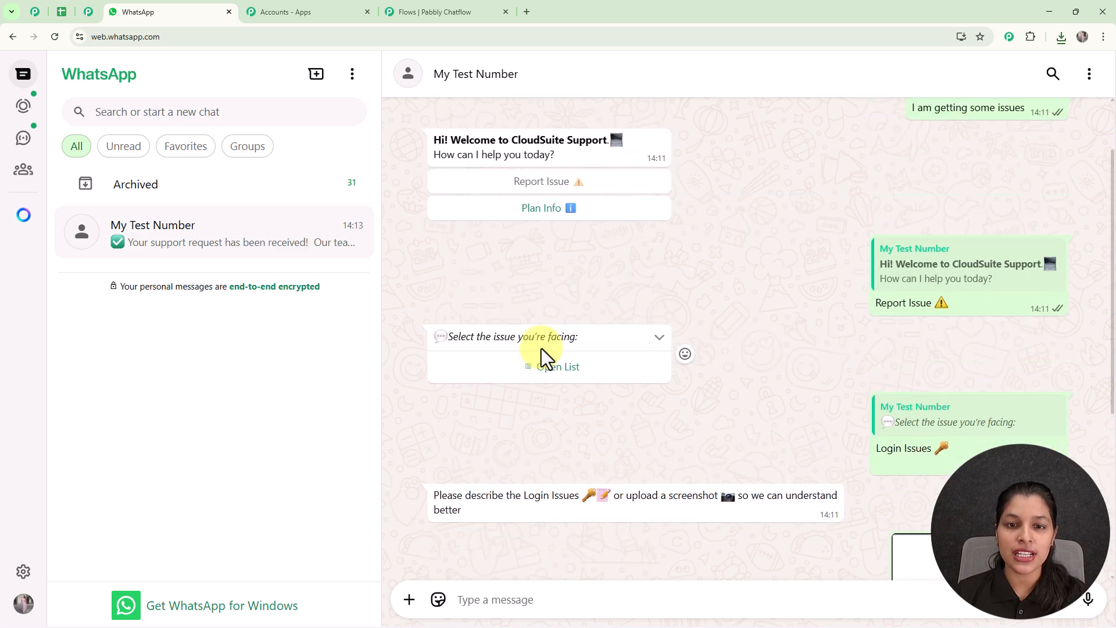
left_click(560, 291)
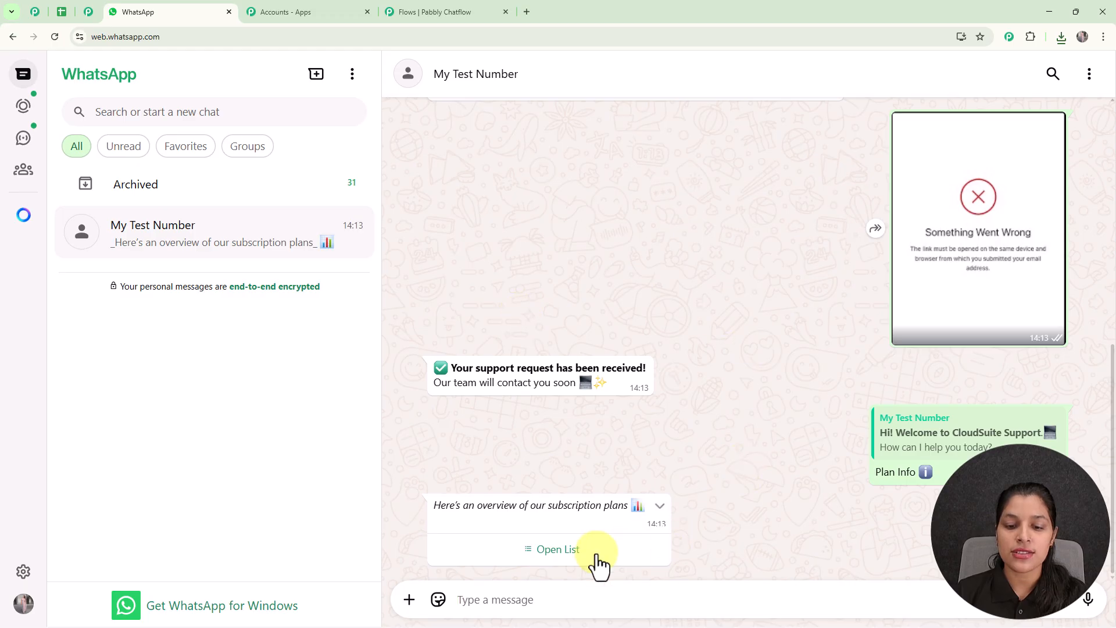
left_click(553, 556)
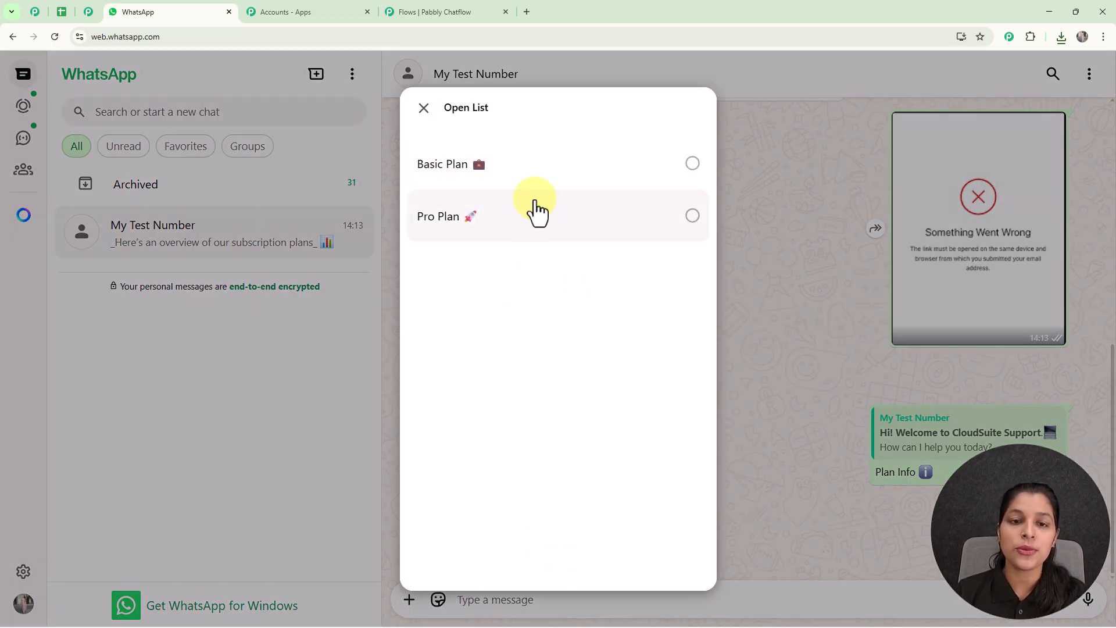
left_click(529, 186)
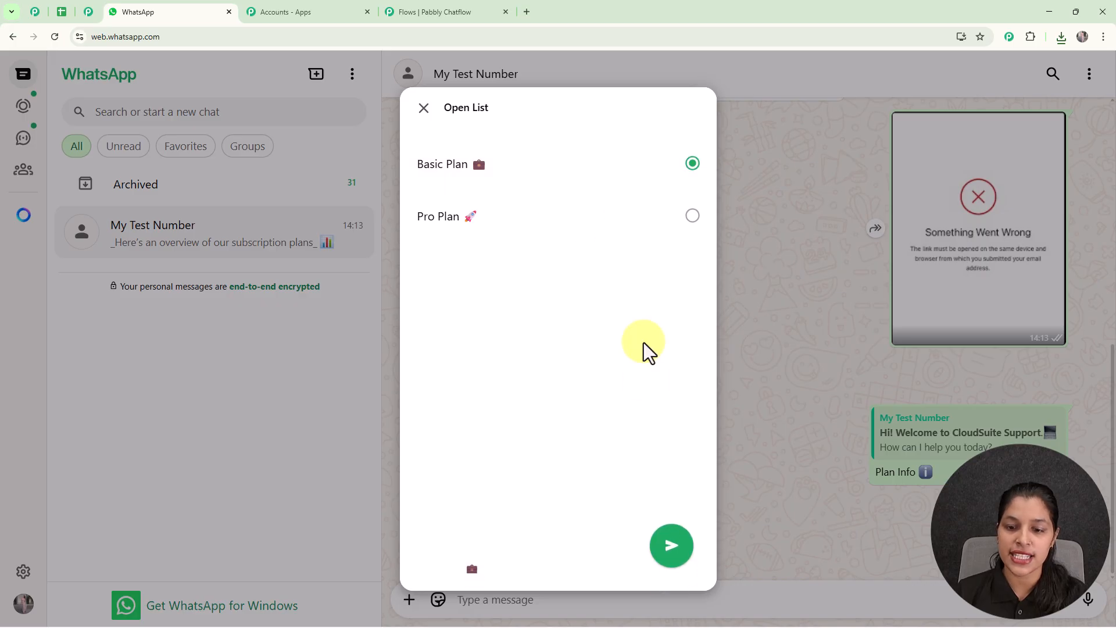
left_click(668, 548)
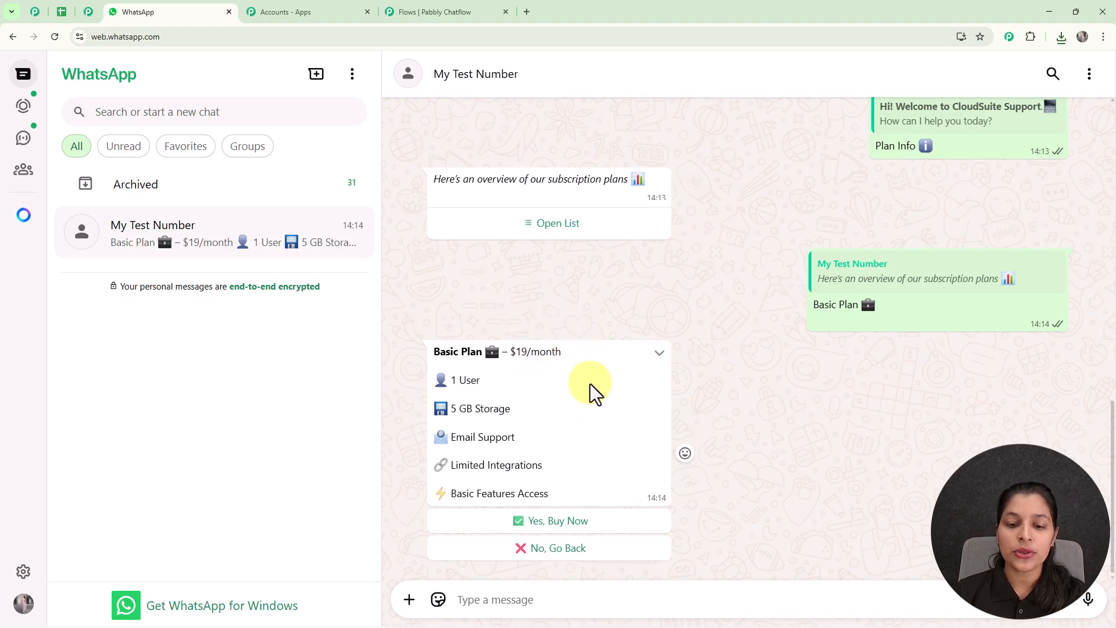
- Decline the Basic Plan, go back, and view the Pro Plan details instead
left_click(567, 554)
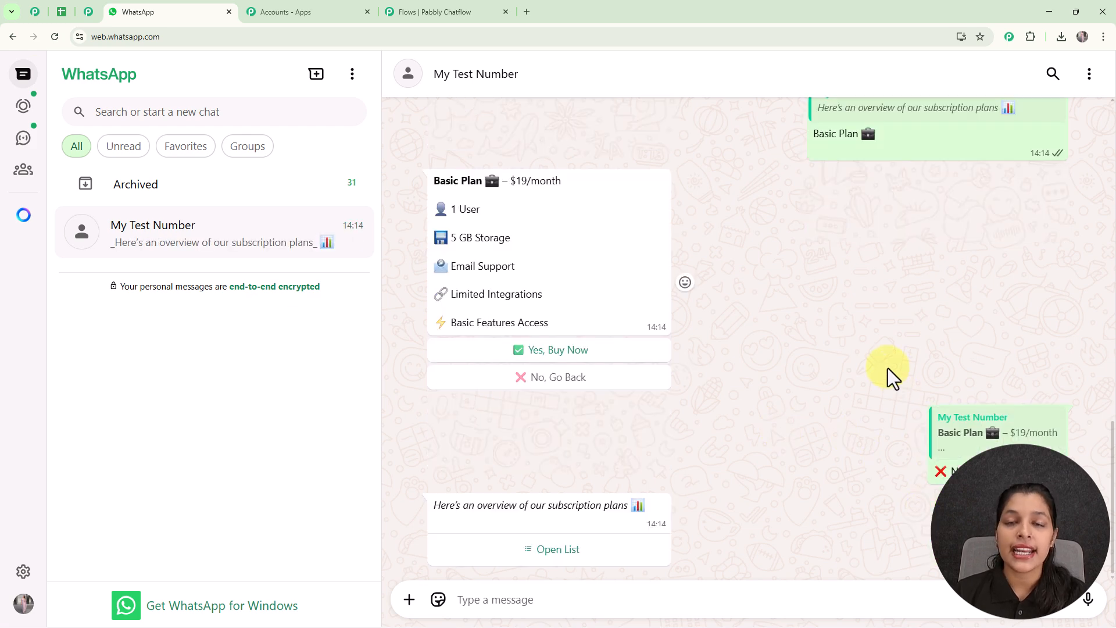
left_click(535, 558)
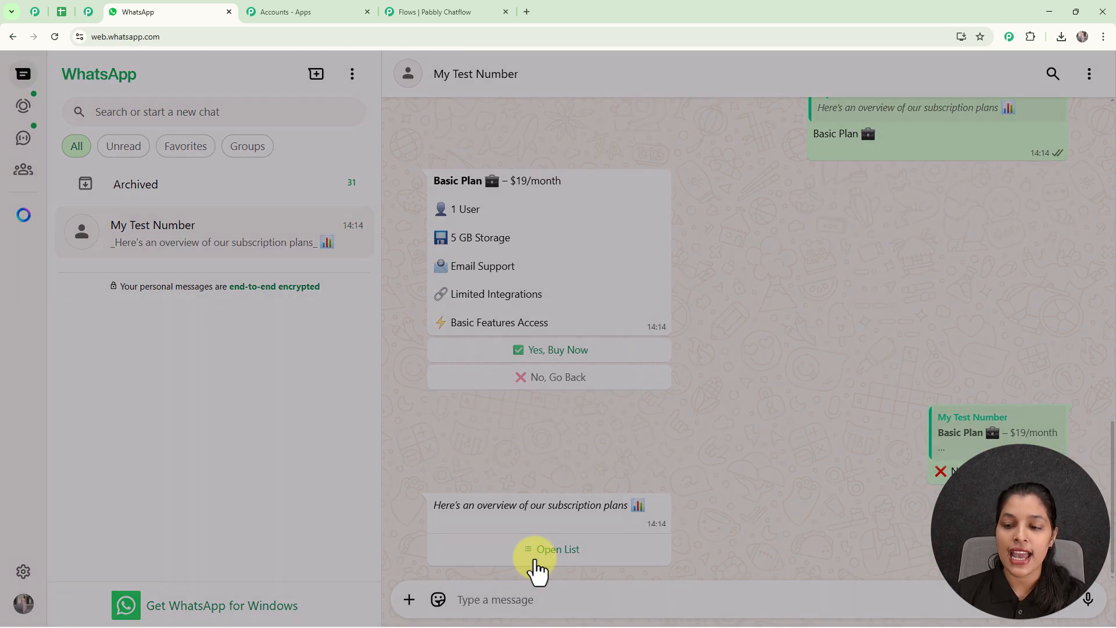
left_click(575, 227)
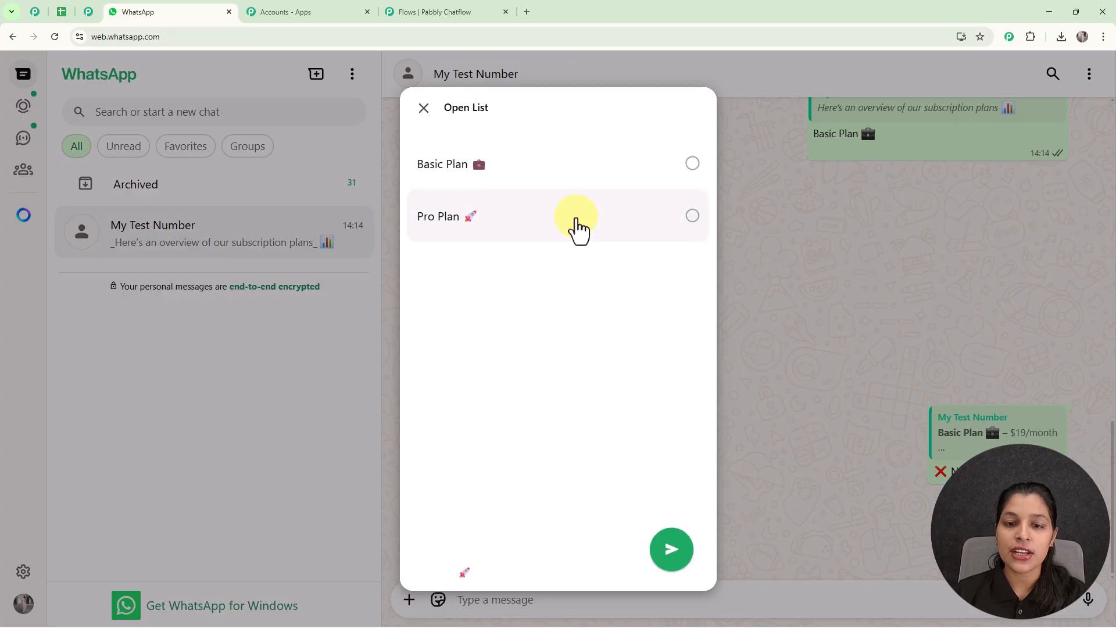
left_click(667, 557)
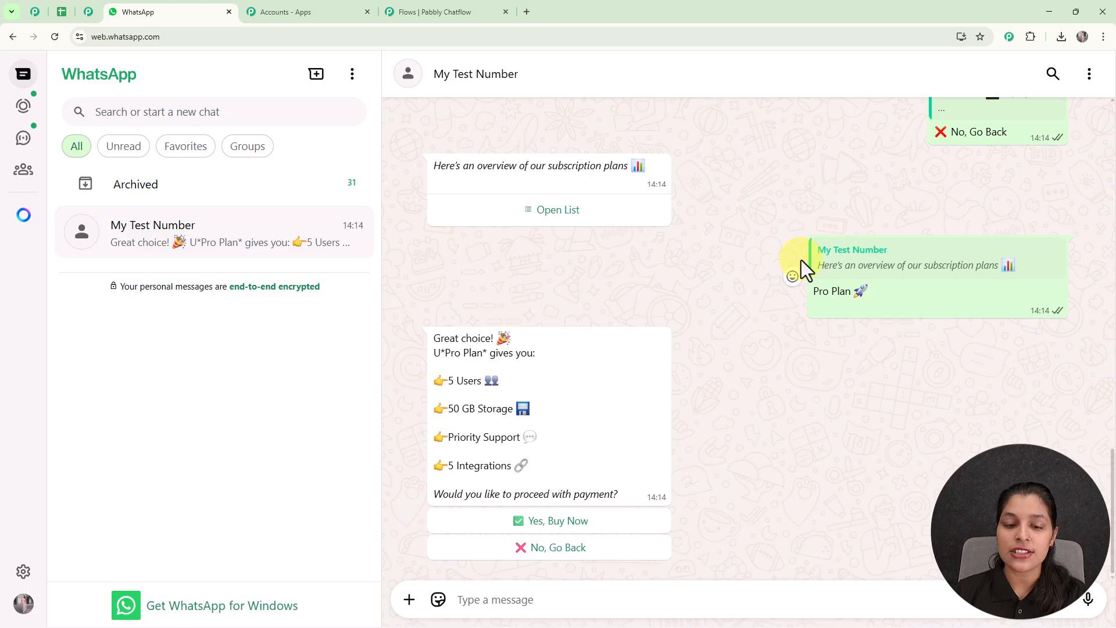
- Accept the Pro Plan and send the test user's full name to the bot
left_click(559, 523)
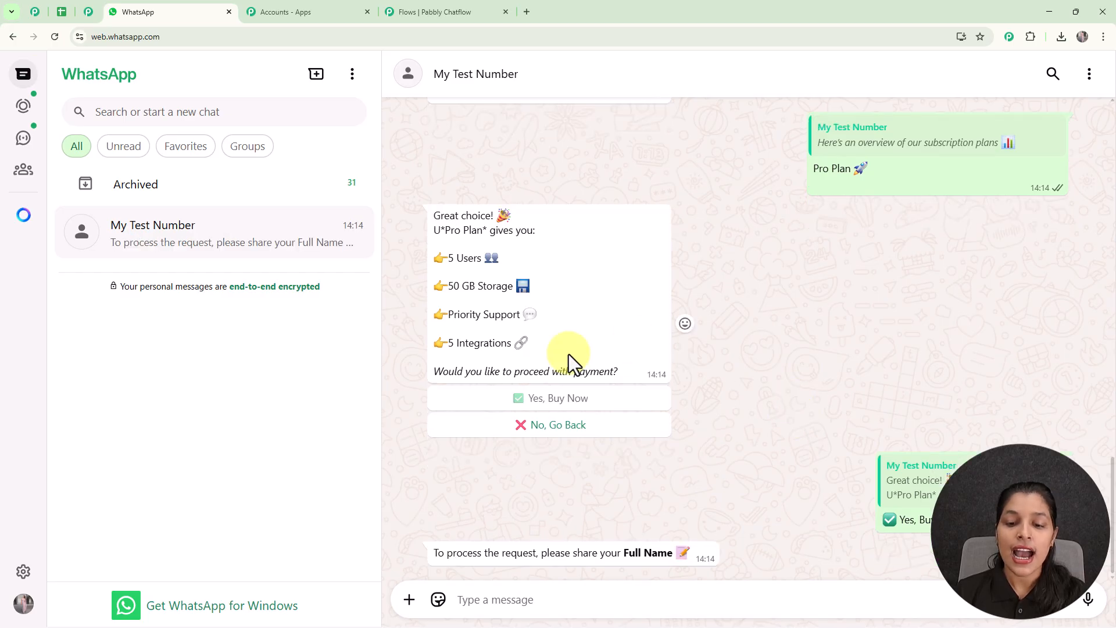
left_click(524, 599)
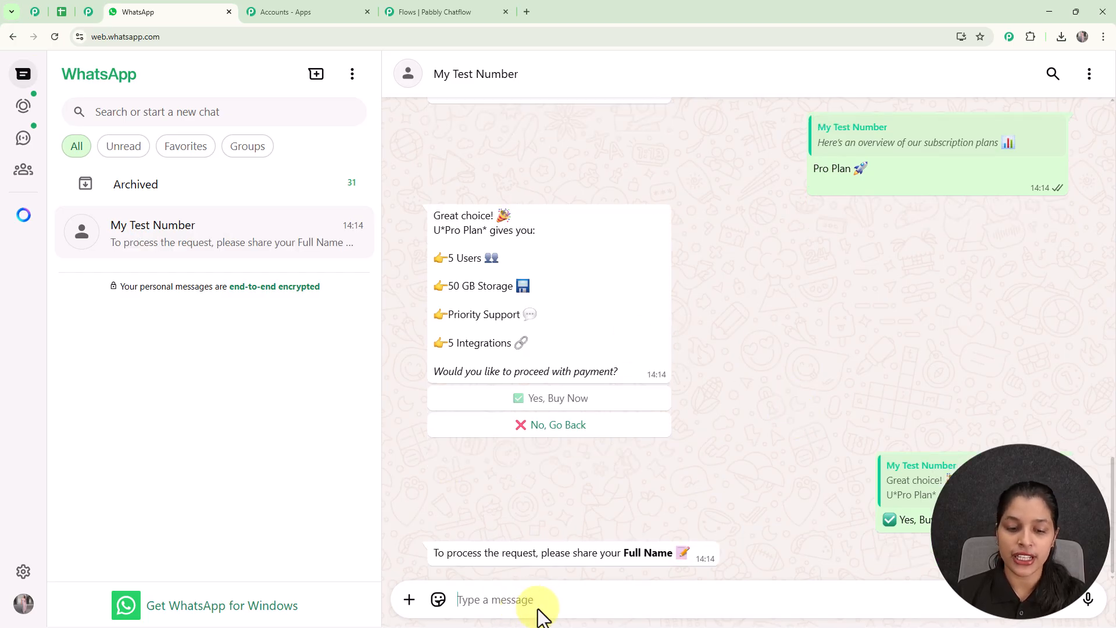
type("Testing User")
key("Return")
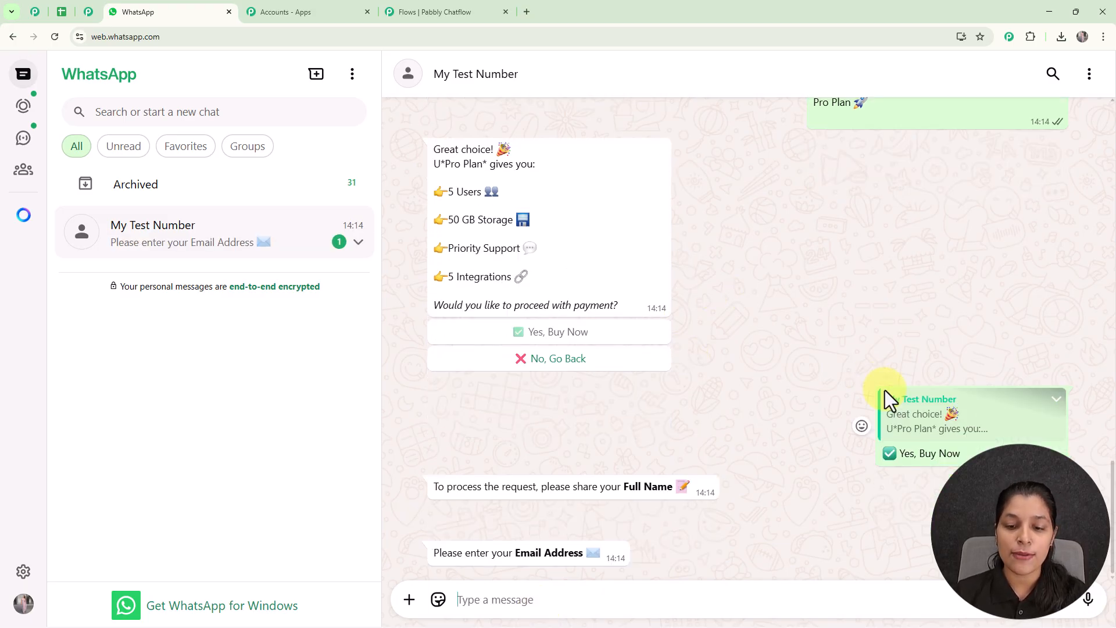
- Send the test email address and review the bot's subscription-active confirmation
left_click(532, 602)
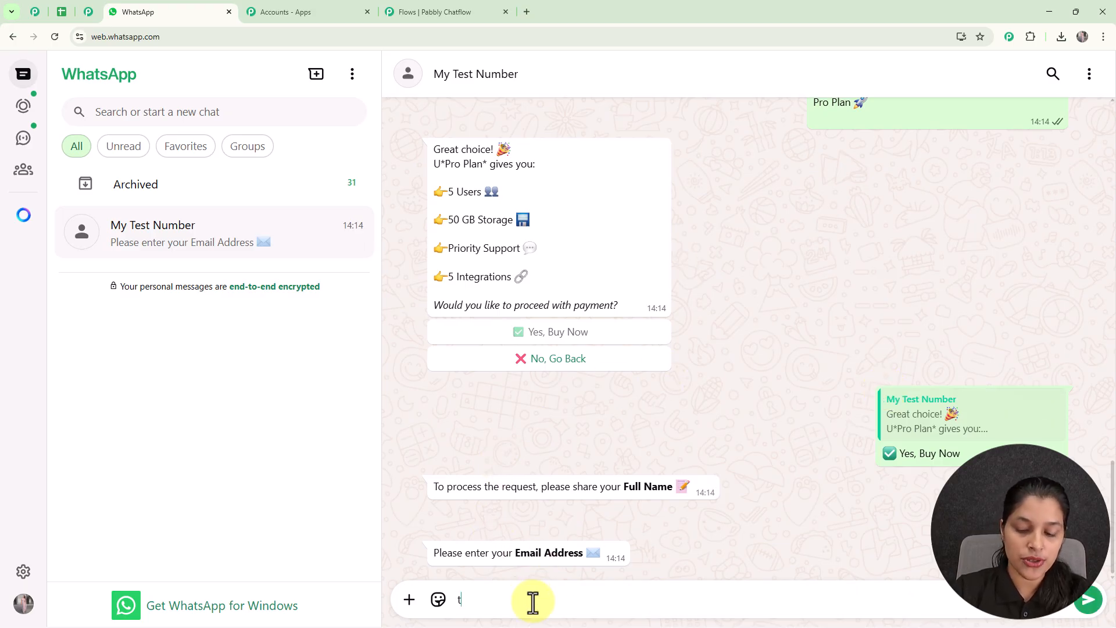
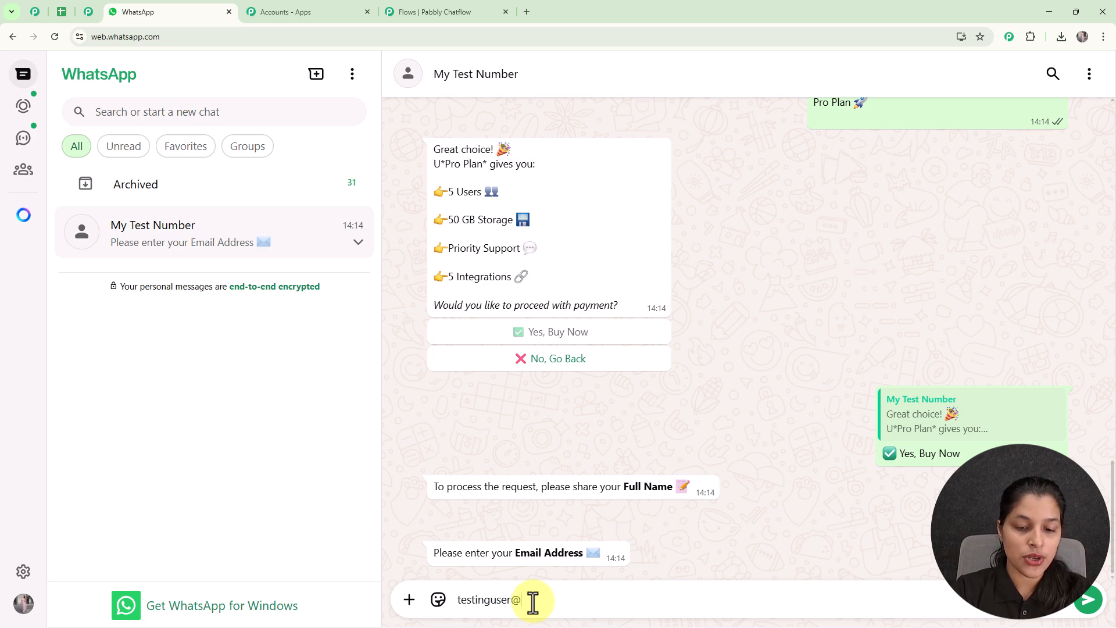
key("Return")
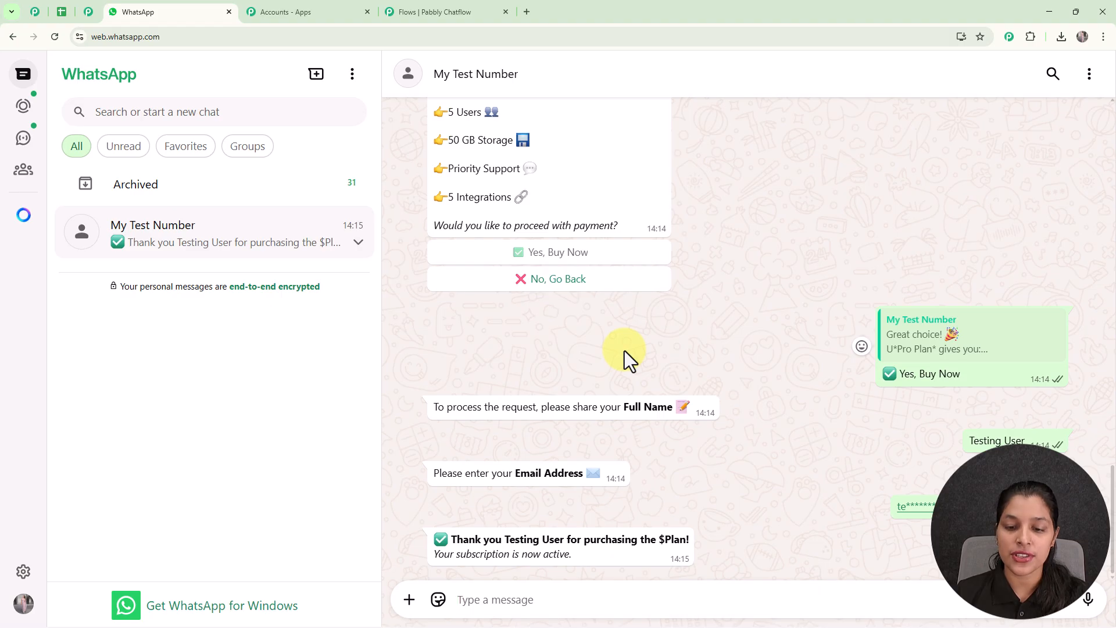
scroll(625, 350, "up", 2)
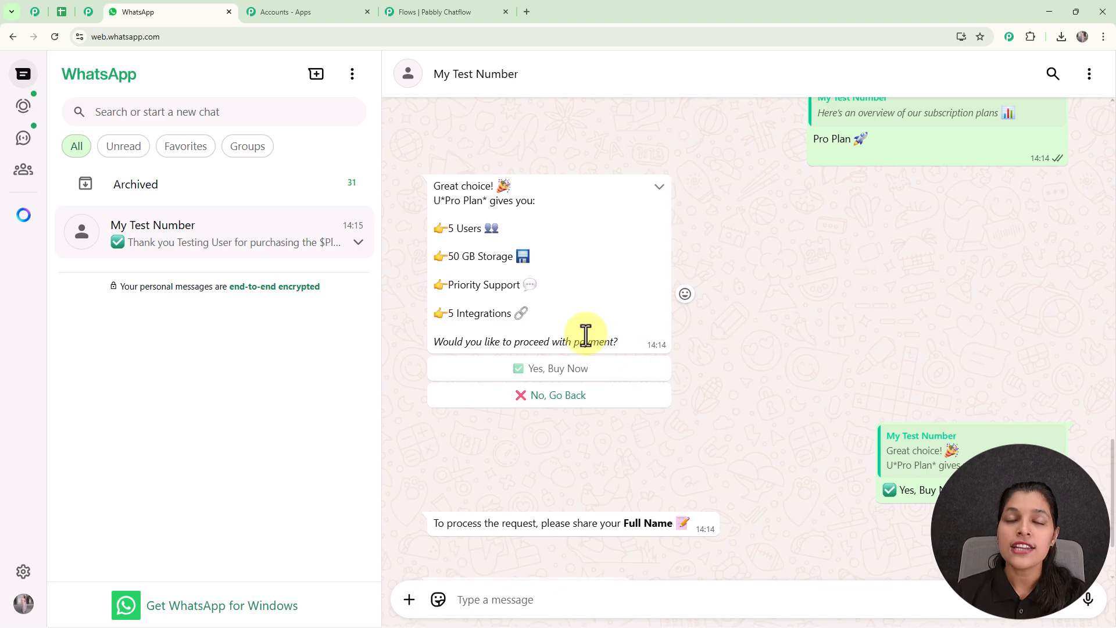
left_click(527, 12)
- Go to pabbly.com/chatflow in the new tab using the address-bar suggestion
left_click(533, 38)
type("p")
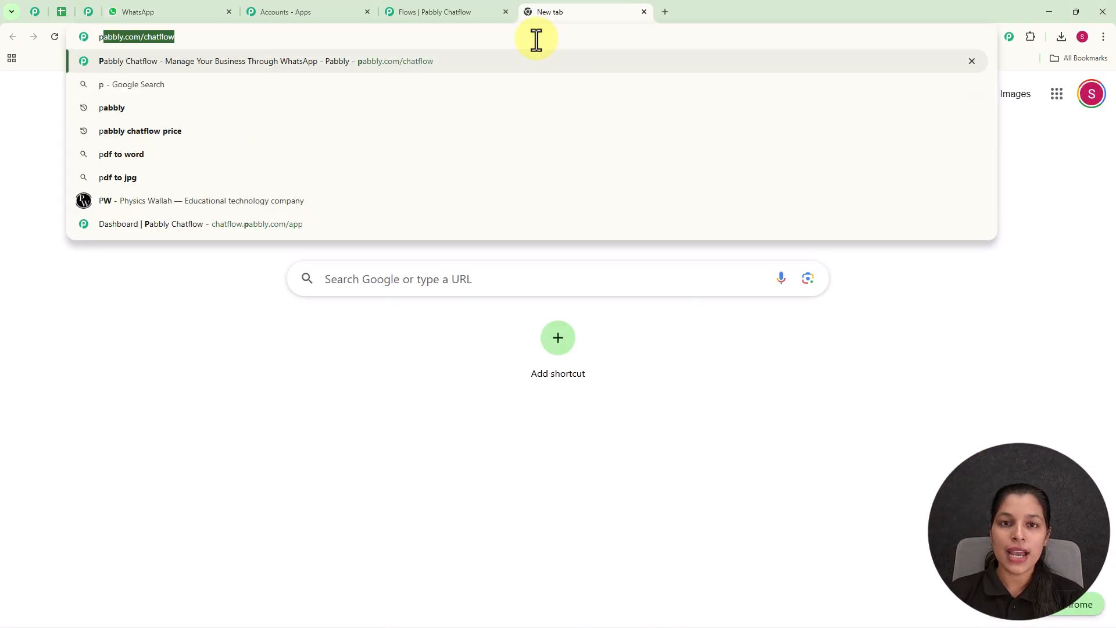
key("Right")
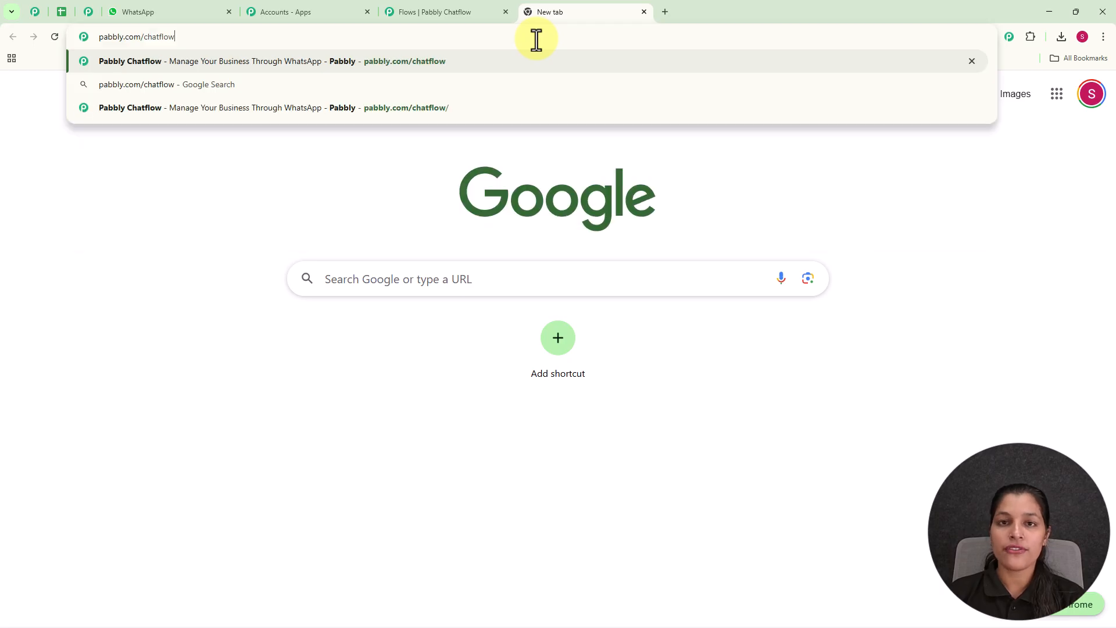
key("Return")
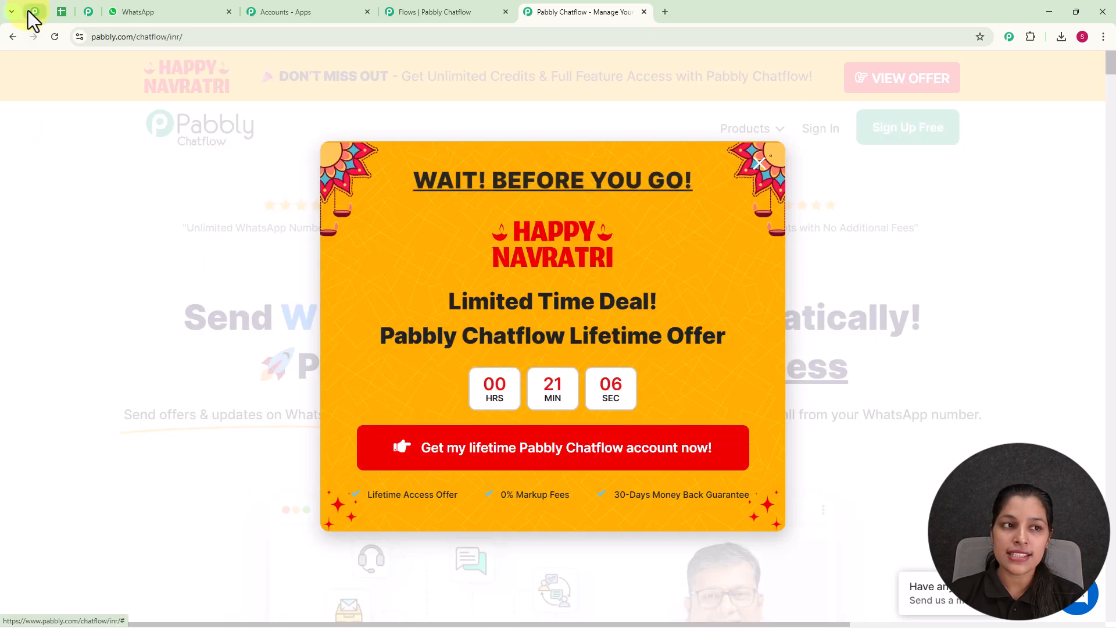
left_click(32, 13)
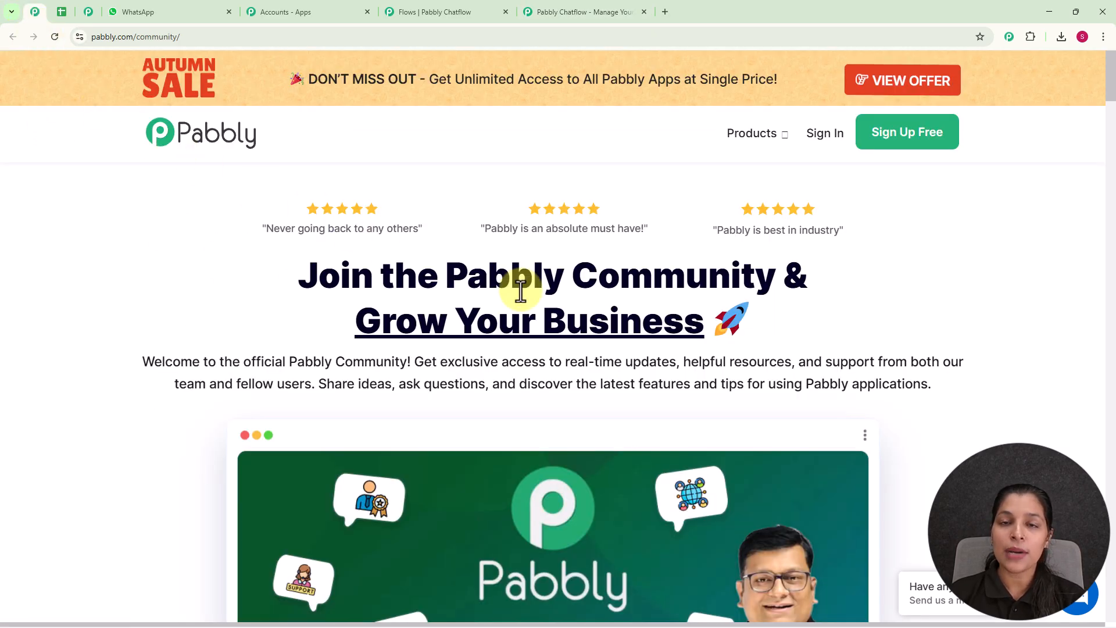
scroll(521, 288, "down", 6)
scroll(521, 291, "down", 7)
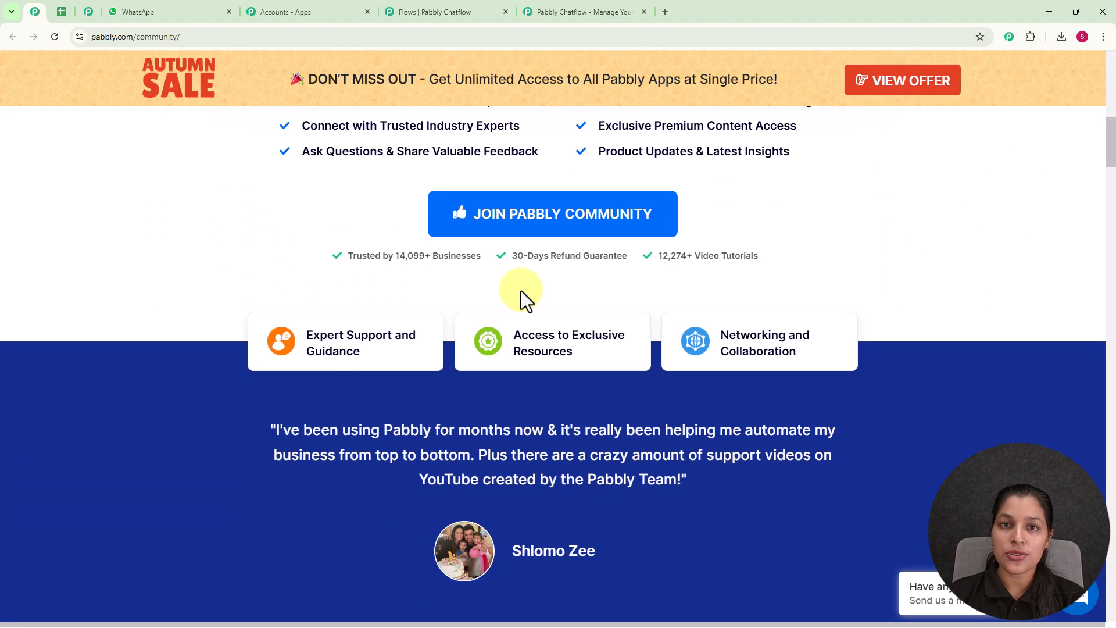
scroll(521, 290, "down", 5)
scroll(520, 289, "down", 4)
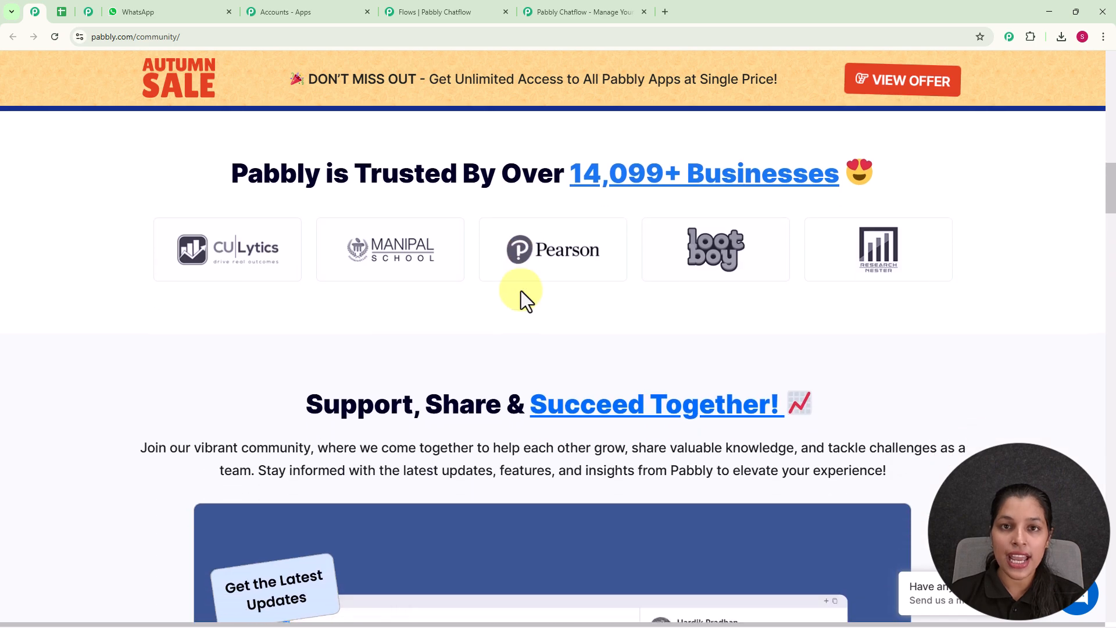
scroll(520, 290, "down", 4)
scroll(521, 290, "down", 7)
scroll(520, 288, "down", 7)
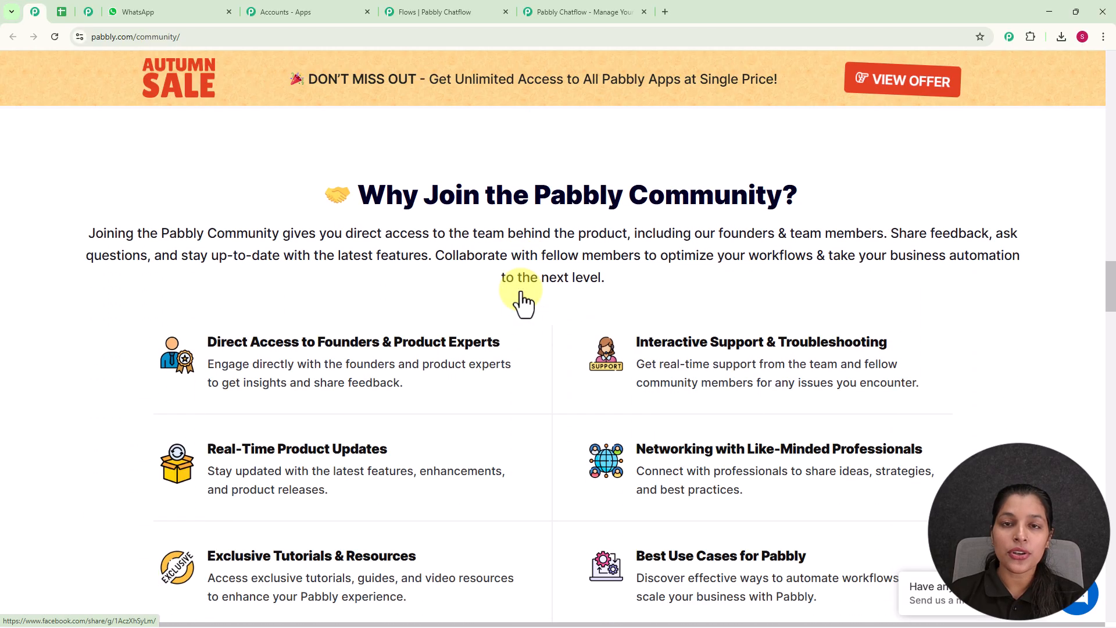
scroll(521, 294, "down", 4)
scroll(520, 290, "down", 8)
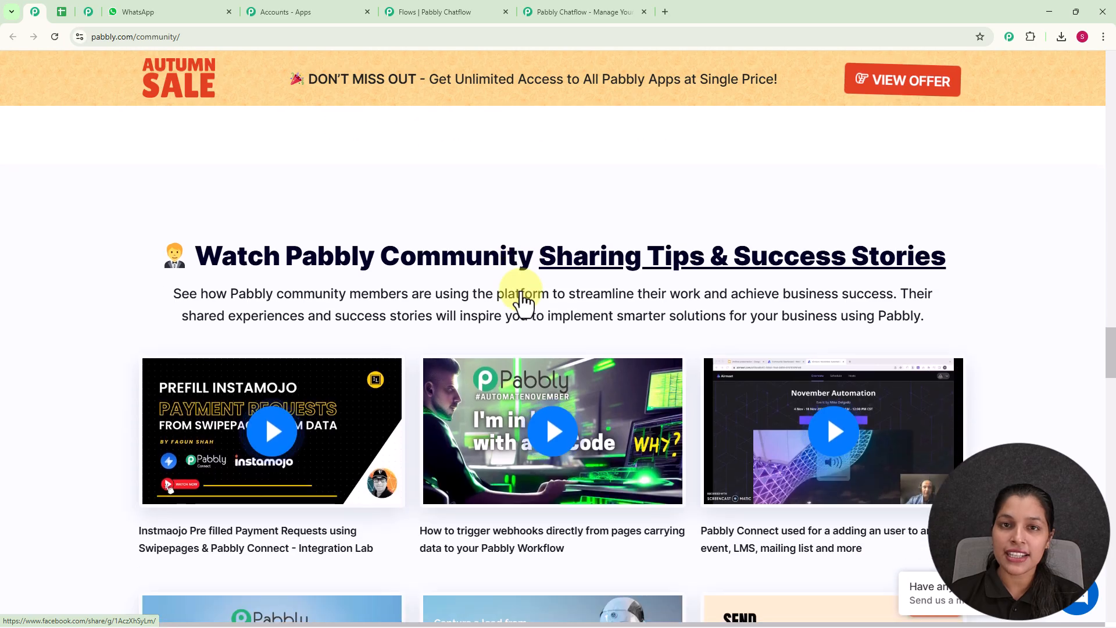
left_click(566, 18)
left_click(757, 173)
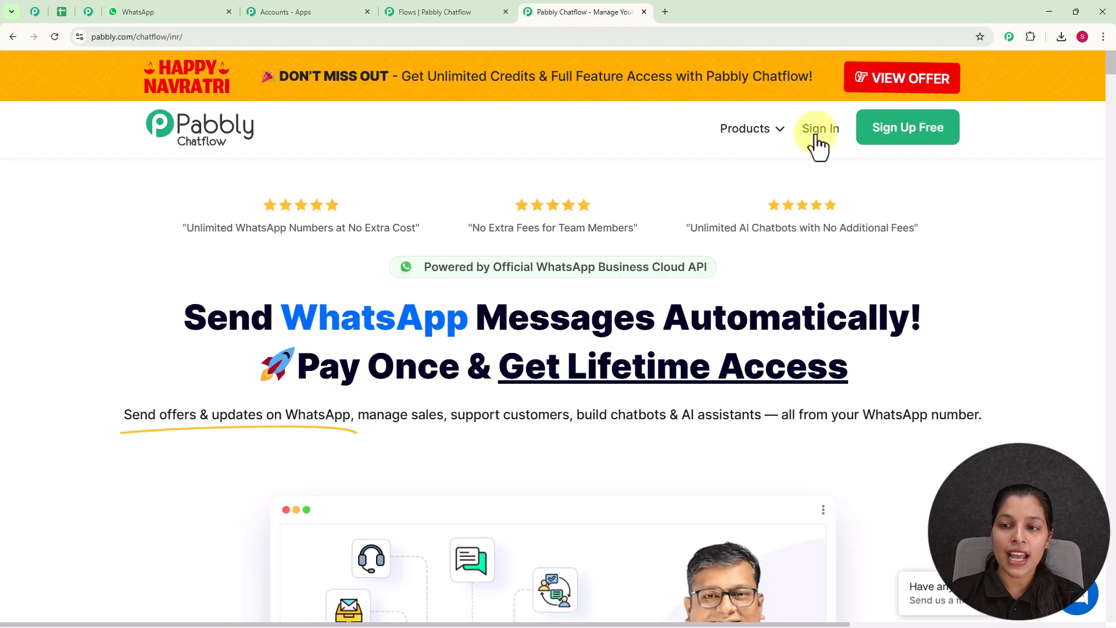
- Sign in to Pabbly Accounts and scroll the All Pabbly Apps page to the Chatflow card
left_click(821, 135)
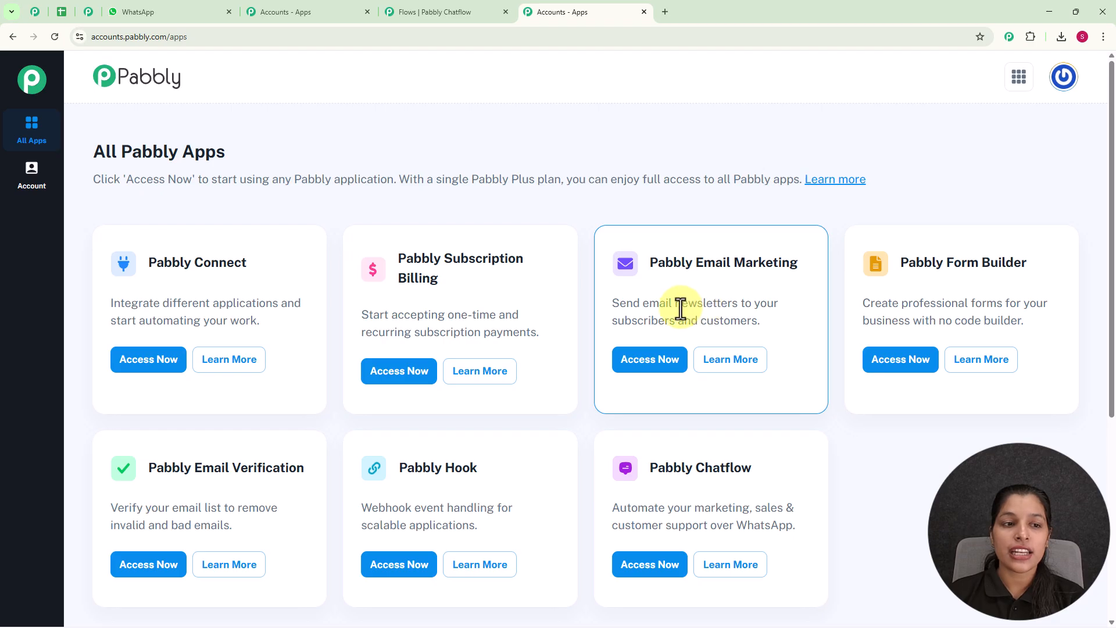
left_click_drag(88, 158, 263, 168)
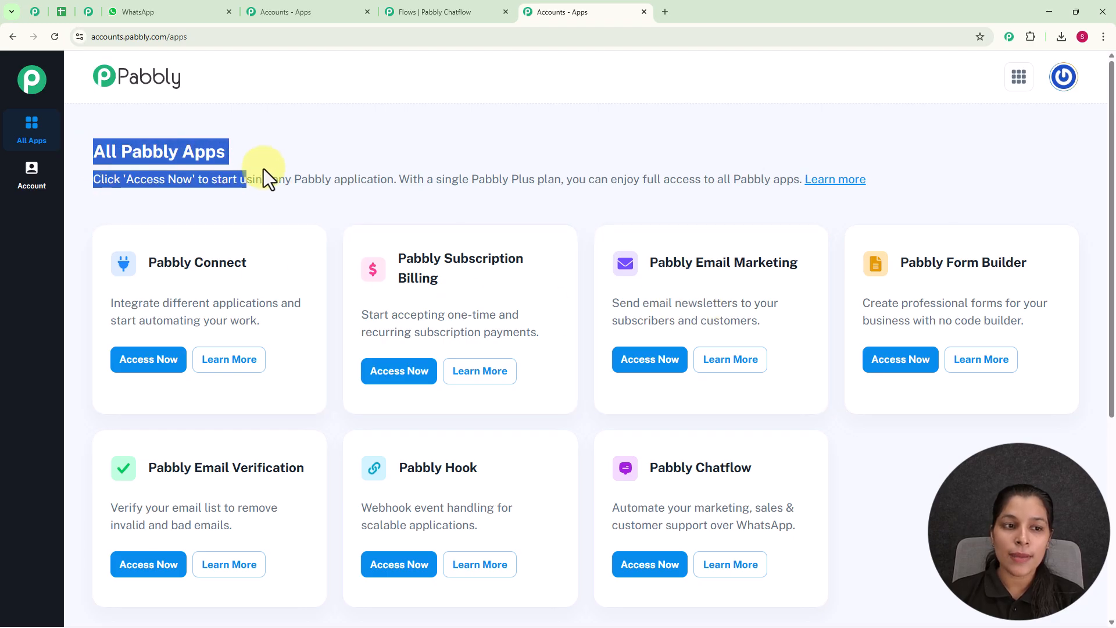
left_click(306, 169)
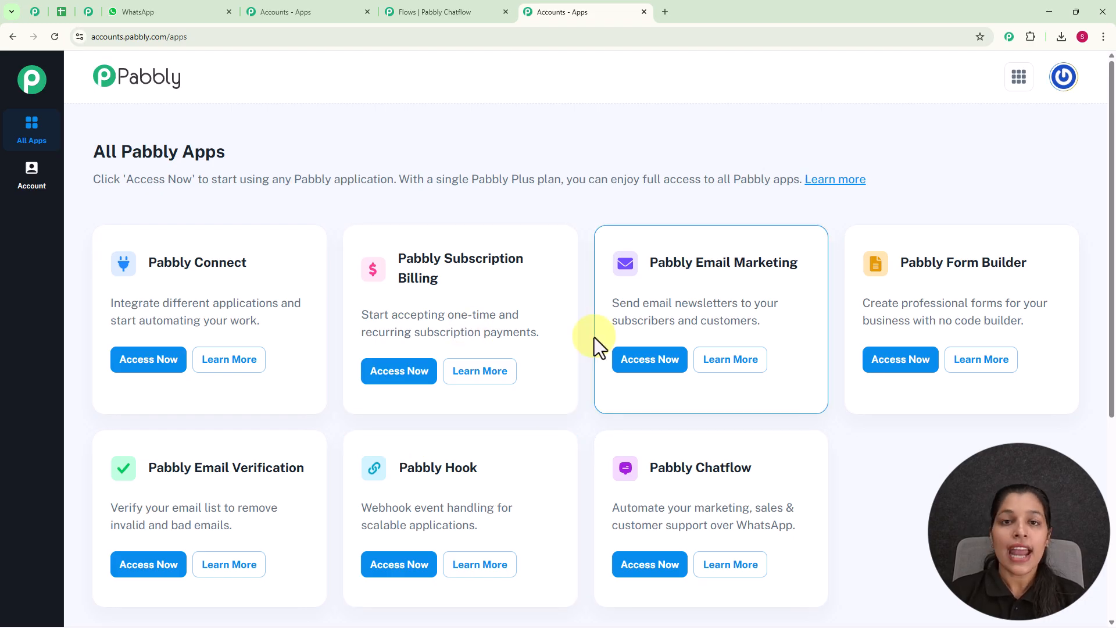
scroll(594, 337, "down", 2)
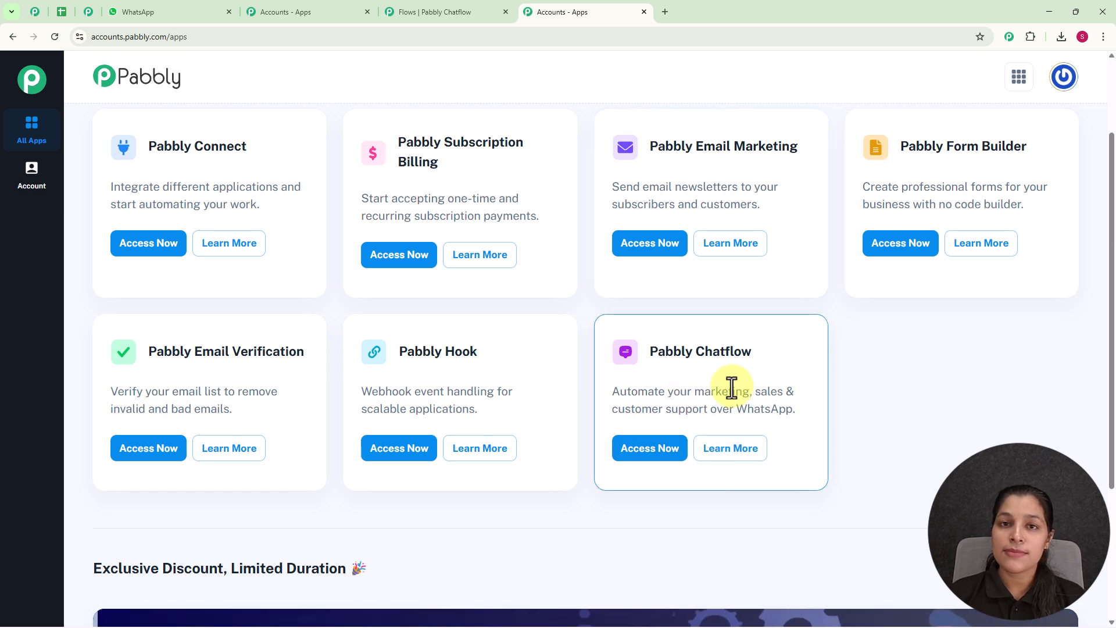
- Open Pabbly Chatflow from its app card and look over the dashboard's credit figures
left_click(631, 452)
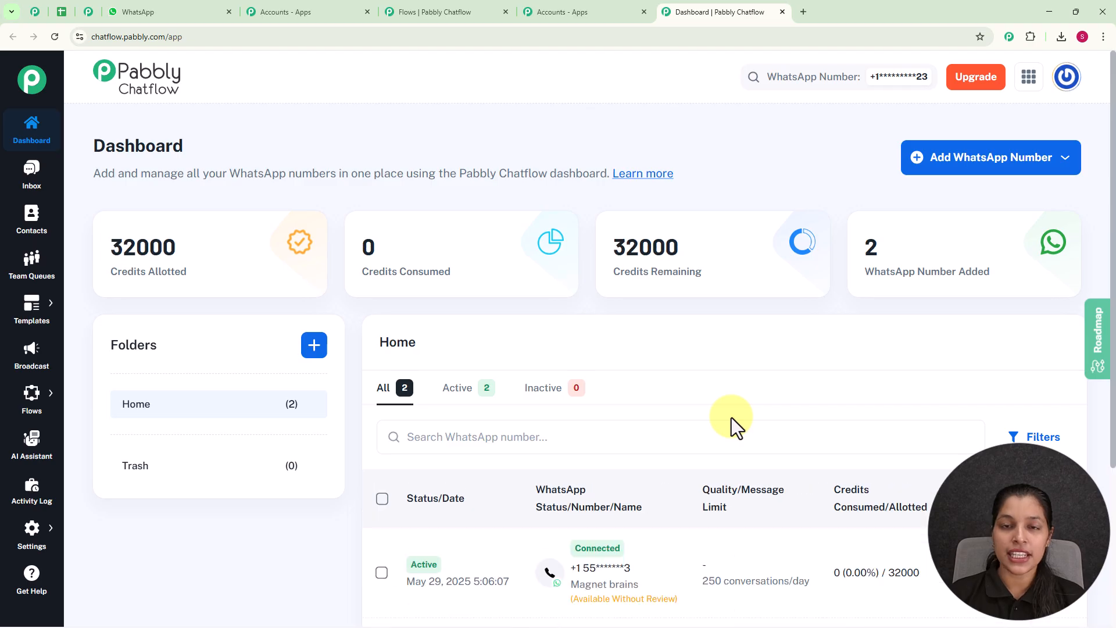
scroll(642, 399, "down", 4)
mouse_move(626, 358)
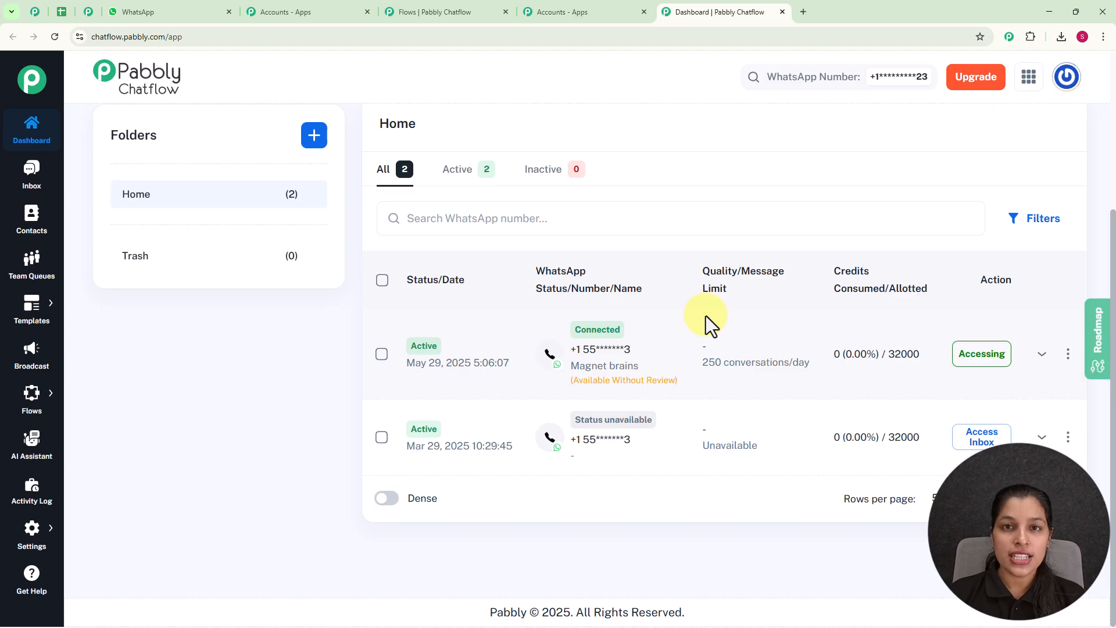
scroll(705, 315, "up", 4)
- Open and close the Add WhatsApp Number options on the dashboard
left_click(947, 165)
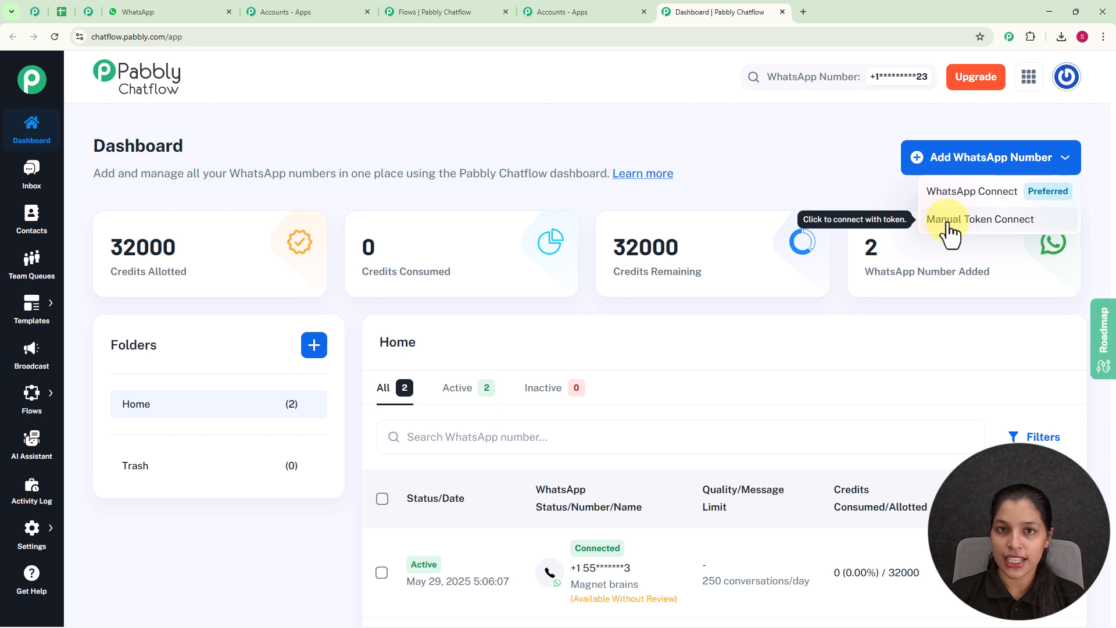
left_click(844, 169)
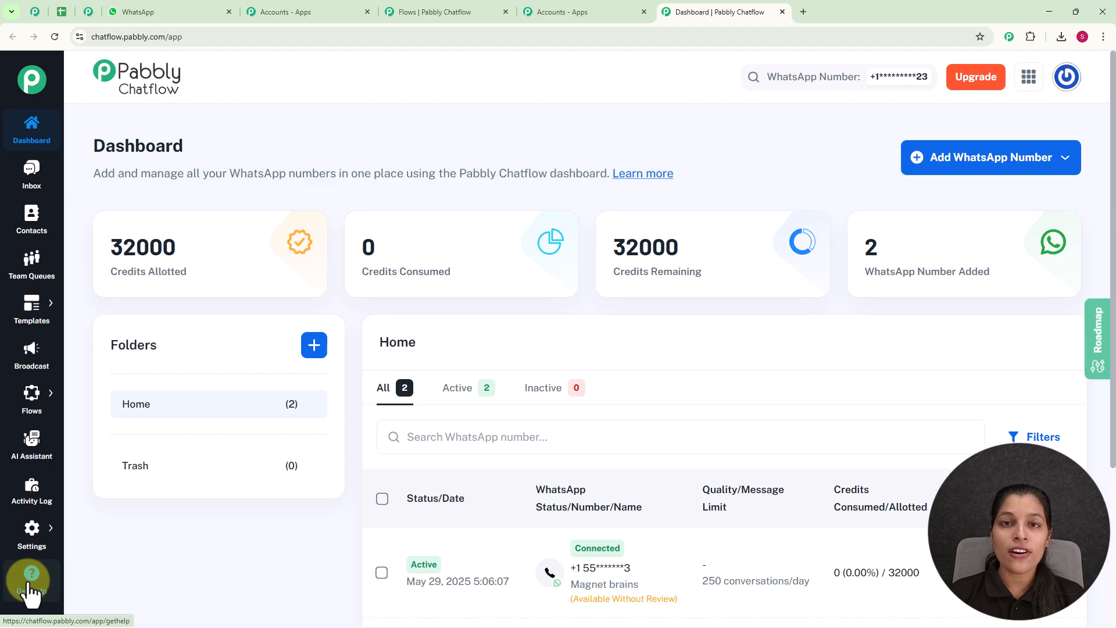
mouse_move(32, 401)
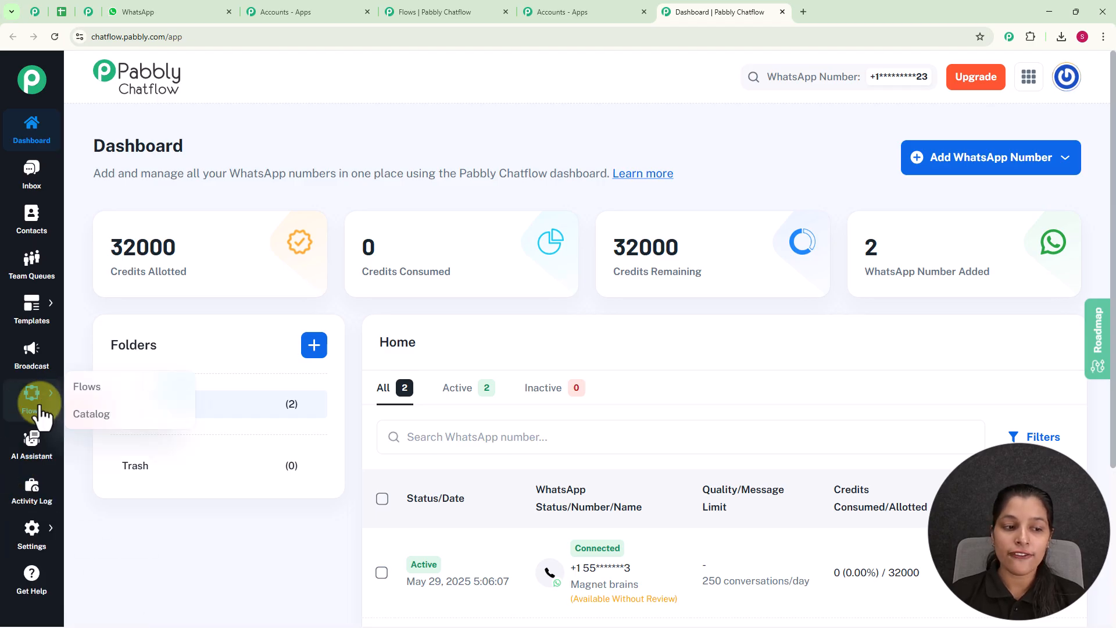
- Add a new flow from Flows and rename it 'Automate SaaS Customer Support via WhatsApp'
left_click(98, 391)
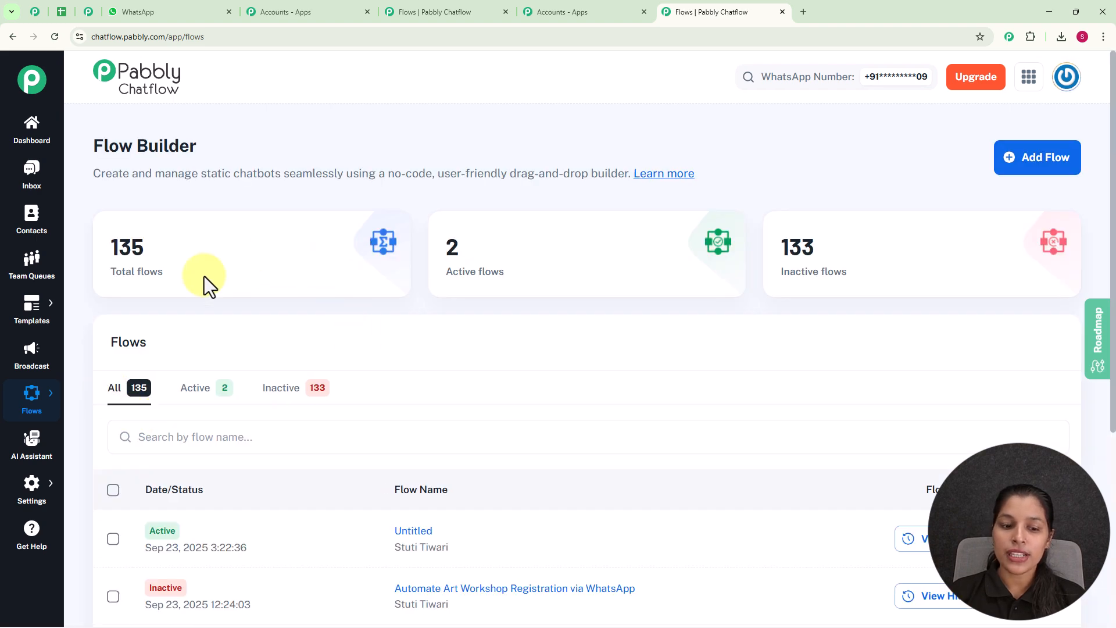
scroll(546, 410, "down", 5)
scroll(536, 445, "up", 5)
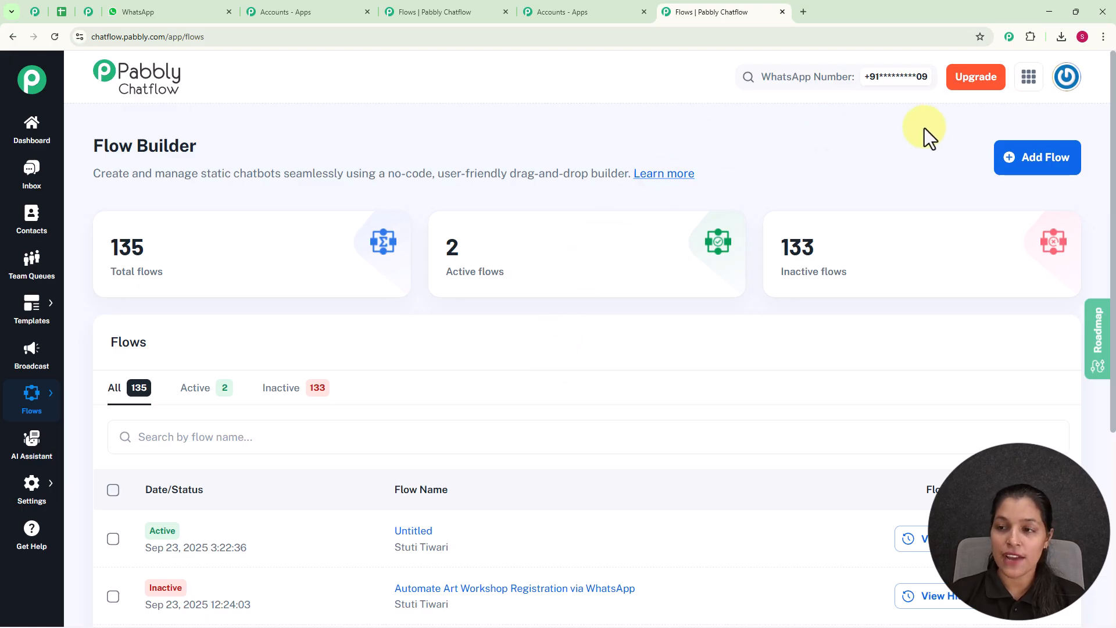
left_click(1040, 156)
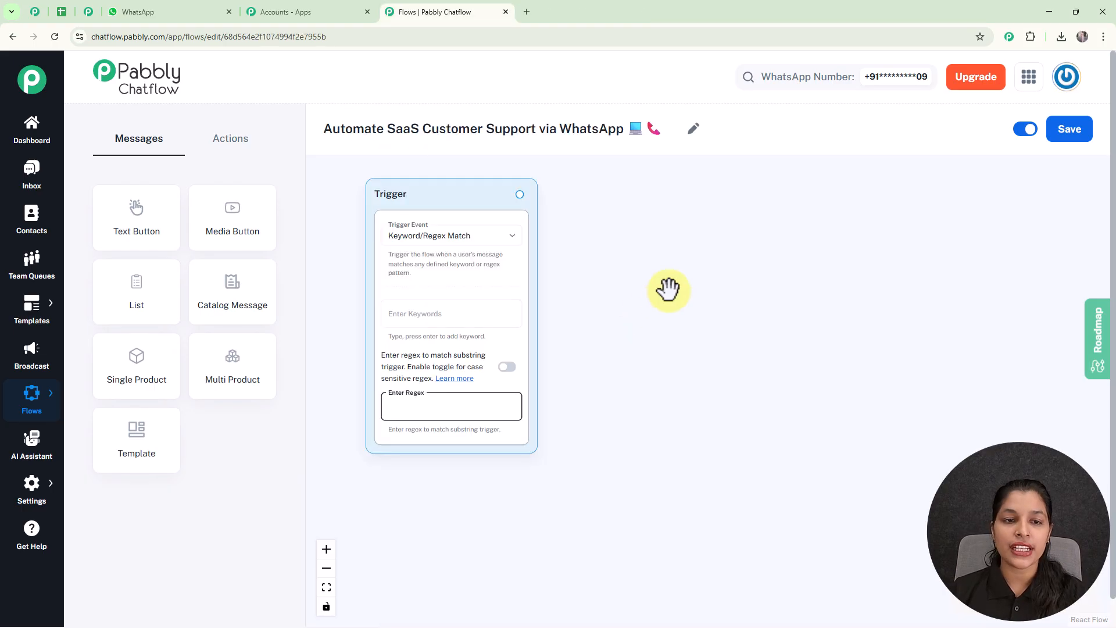
left_click(668, 286)
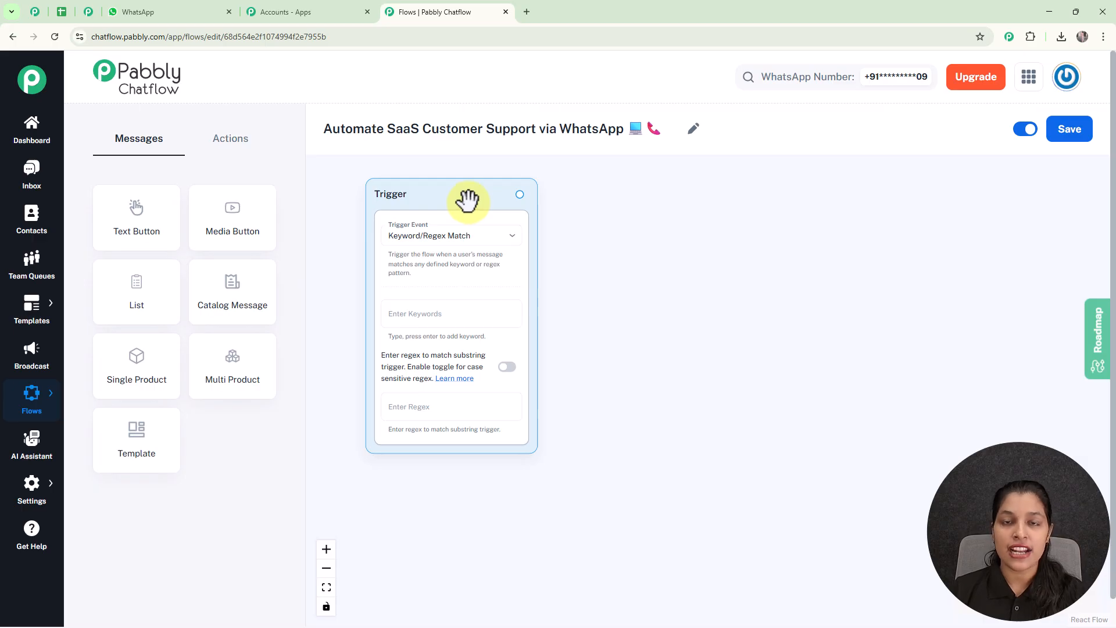
- Keep the Keyword/Regex Match trigger and add 'Issues' as a trigger keyword
left_click(453, 236)
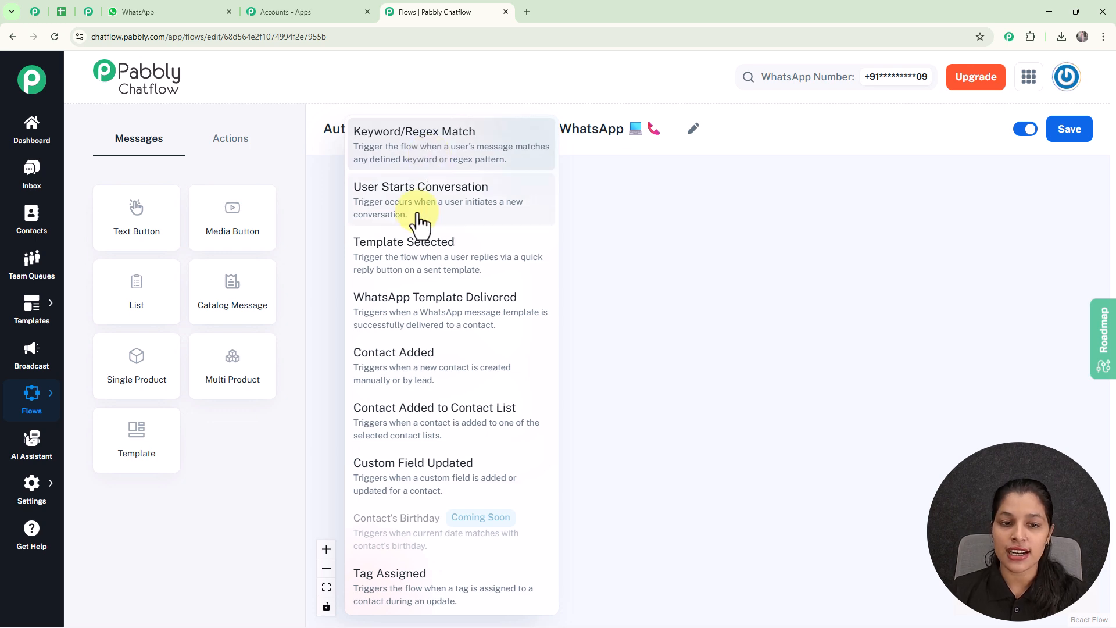
left_click(573, 279)
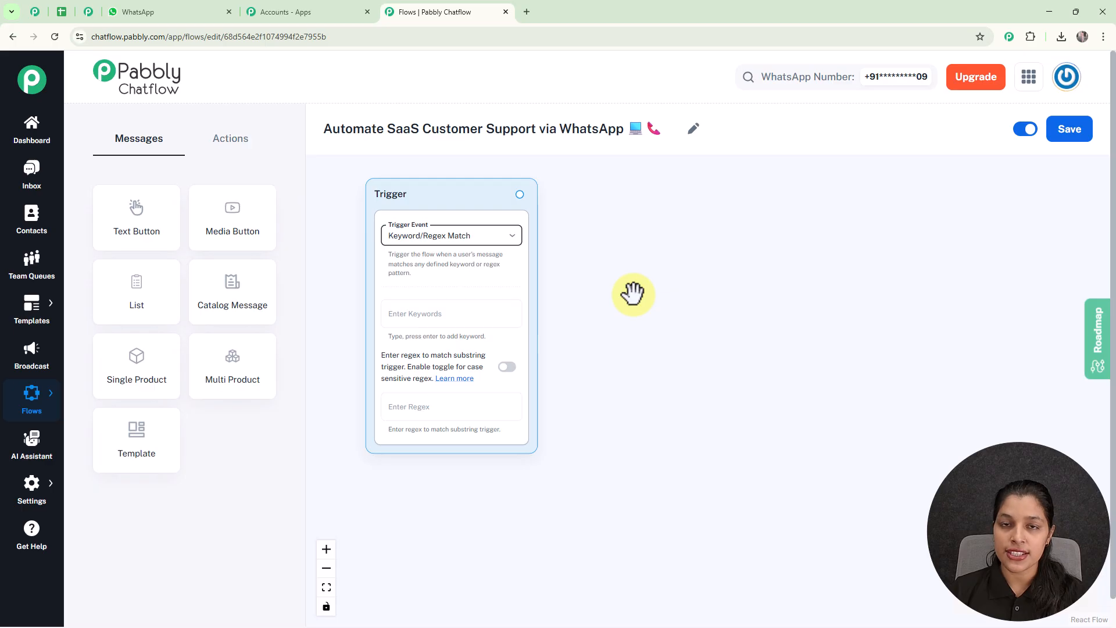
scroll(632, 294, "up", 1)
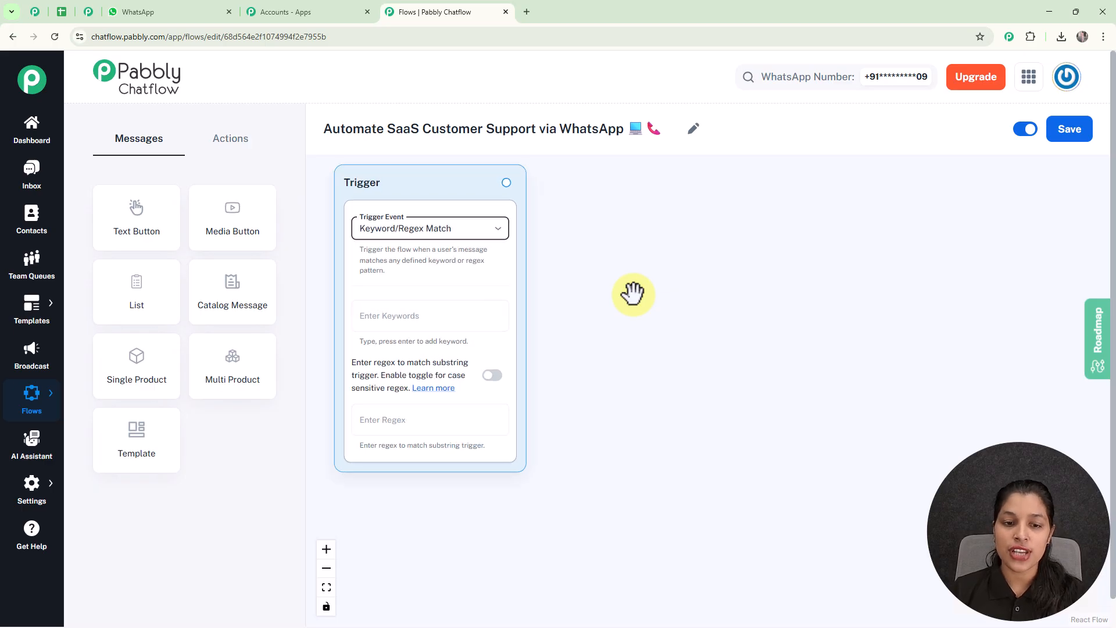
left_click_drag(632, 294, 656, 339)
left_click(459, 363)
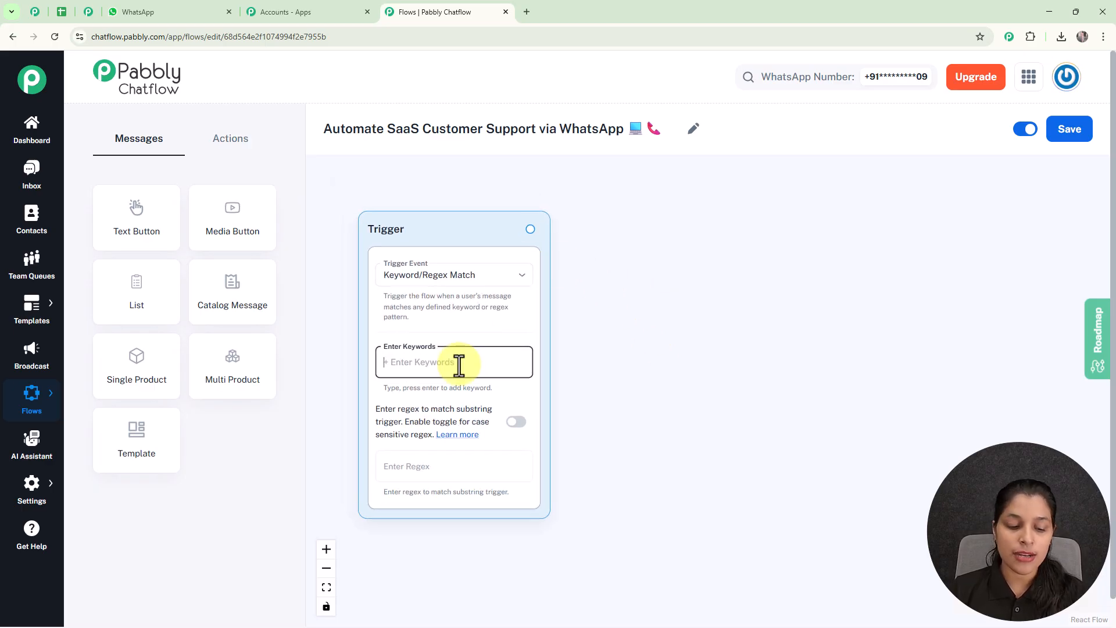
type("Iss")
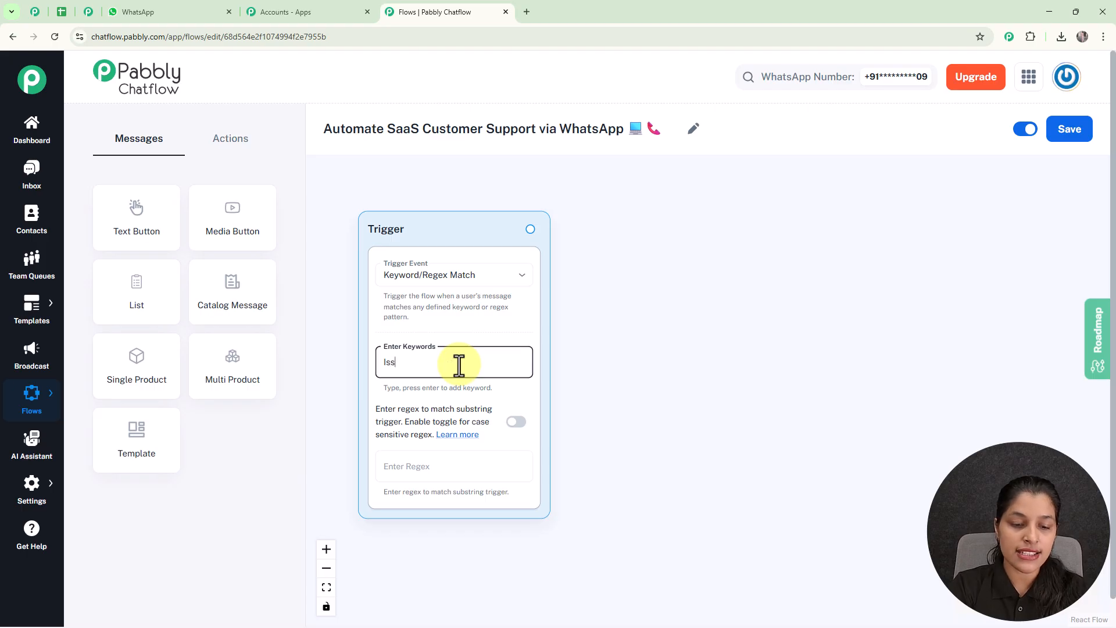
type("ues")
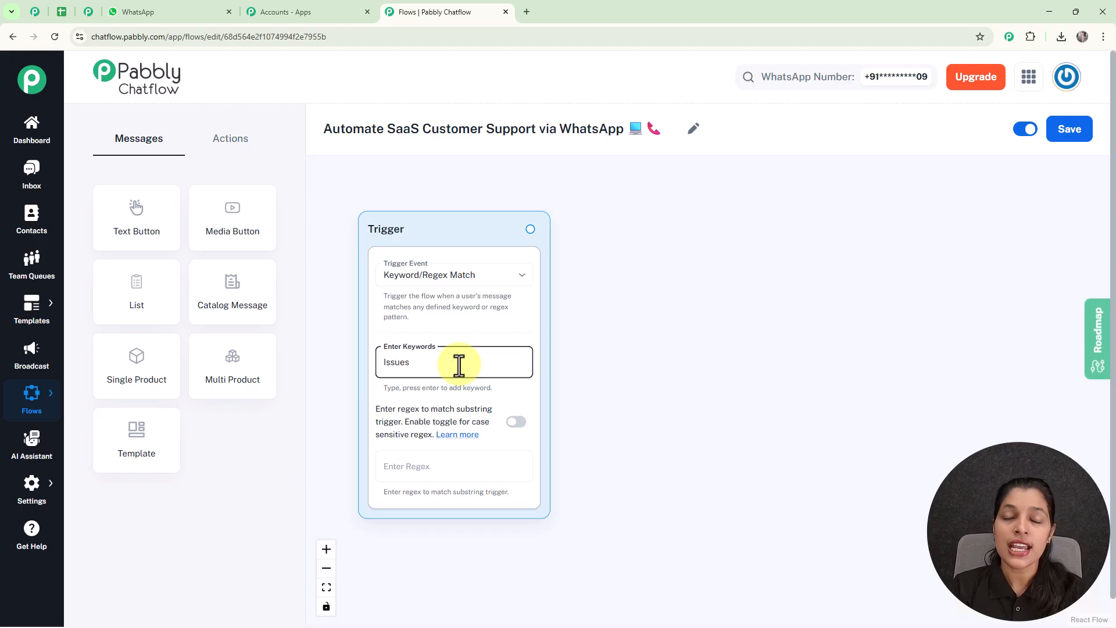
key("Return")
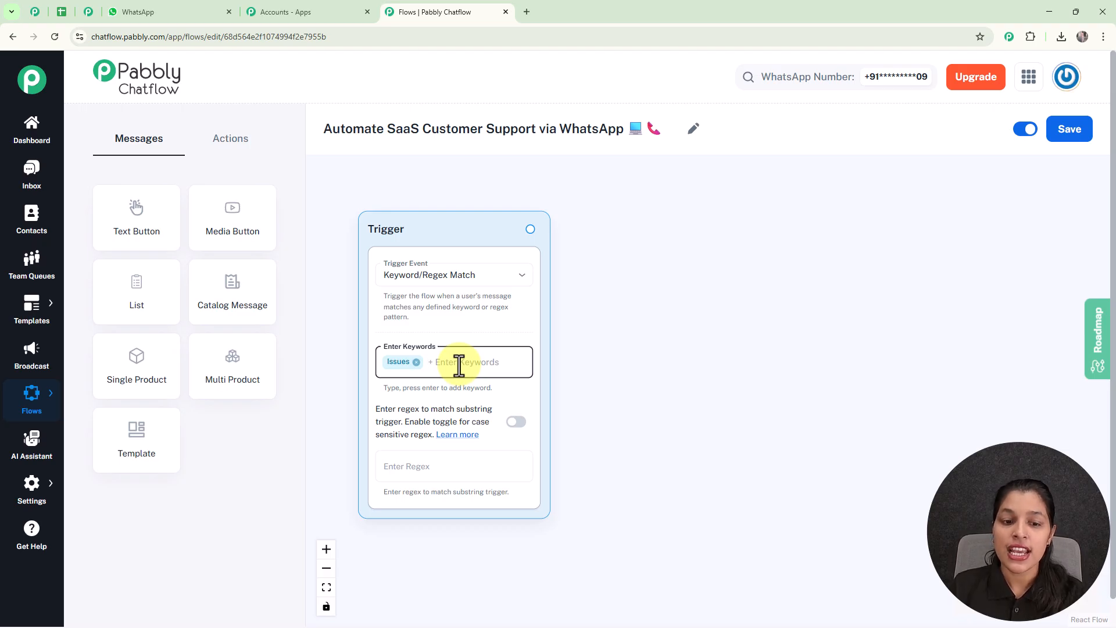
- Add 'Support' as a second keyword and pull a connection from the trigger to a new node
left_click(435, 470)
type("(\\s\\")
type("S]+")
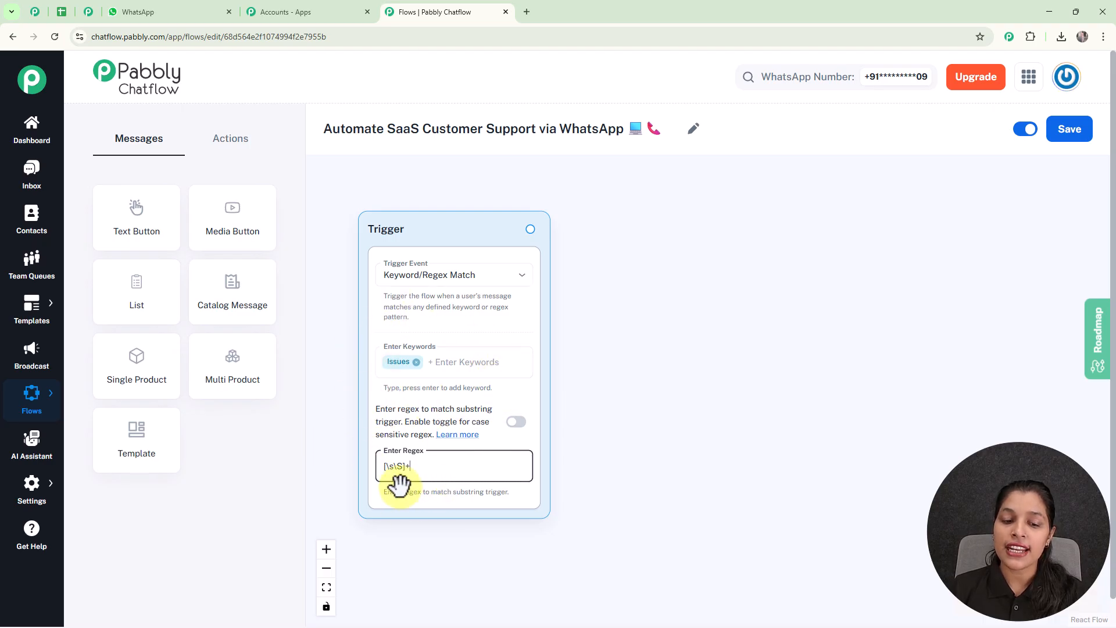
key("BackSpace")
key("BackSpace")
key("BackSpace")
key("BackSpace")
key("BackSpace")
key("BackSpace")
key("BackSpace")
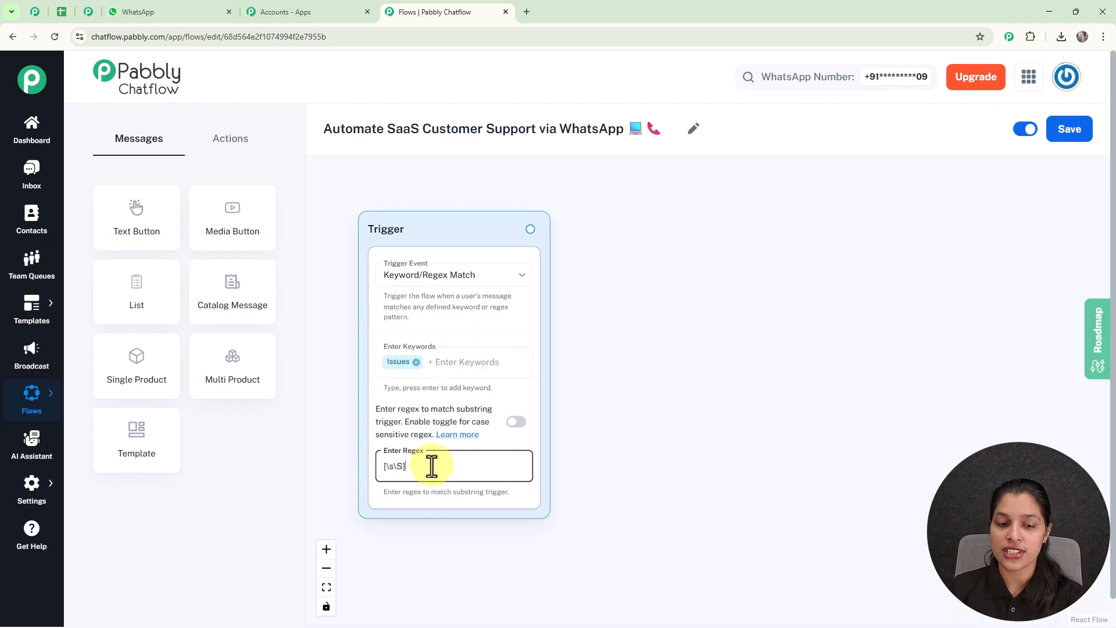
left_click(449, 362)
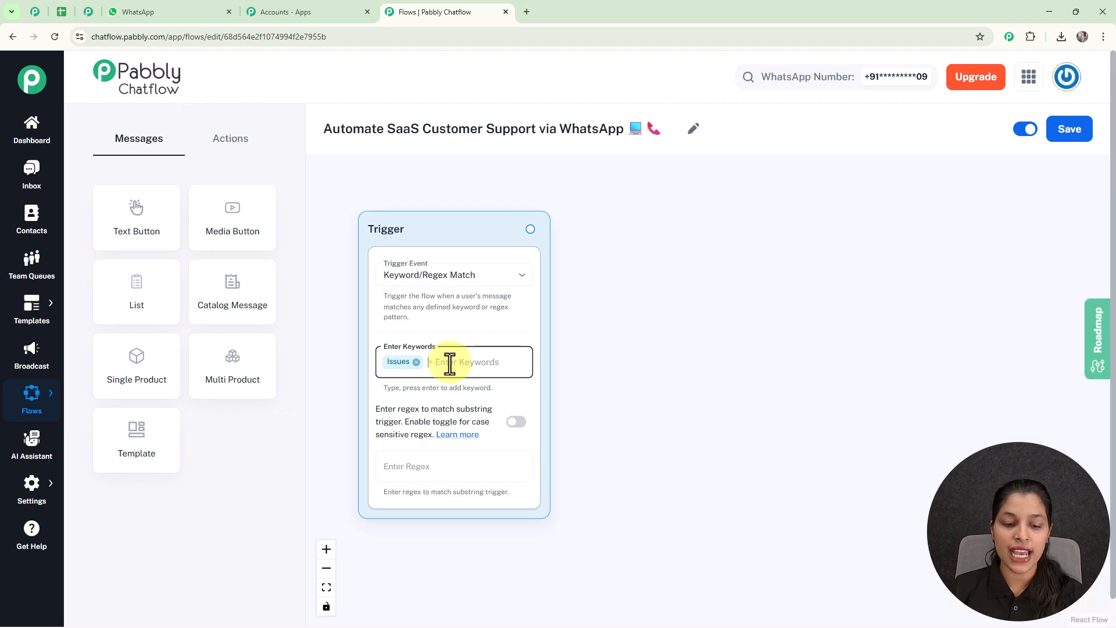
type("Support")
key("Return")
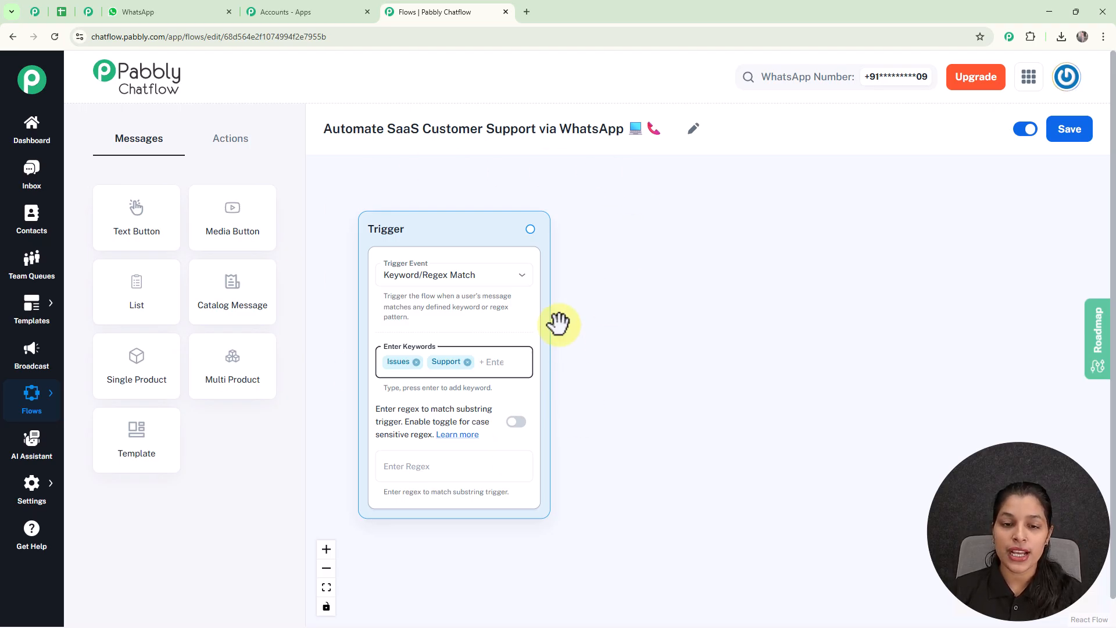
left_click_drag(530, 229, 670, 350)
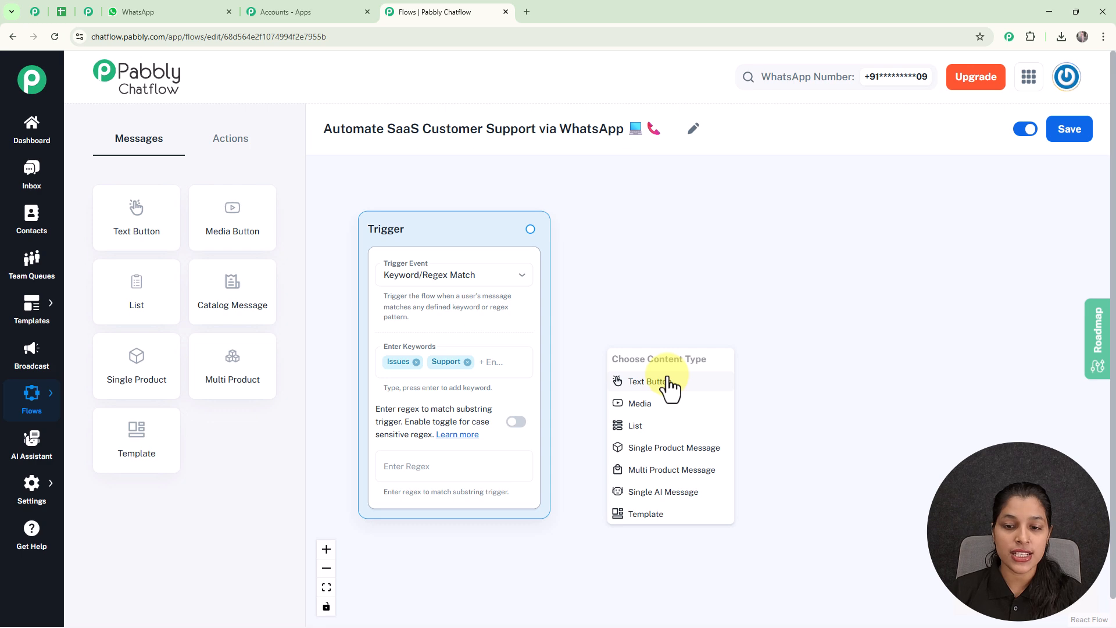
- Add a Text Button node with the CloudSuite Support welcome message asking how to help
left_click(668, 380)
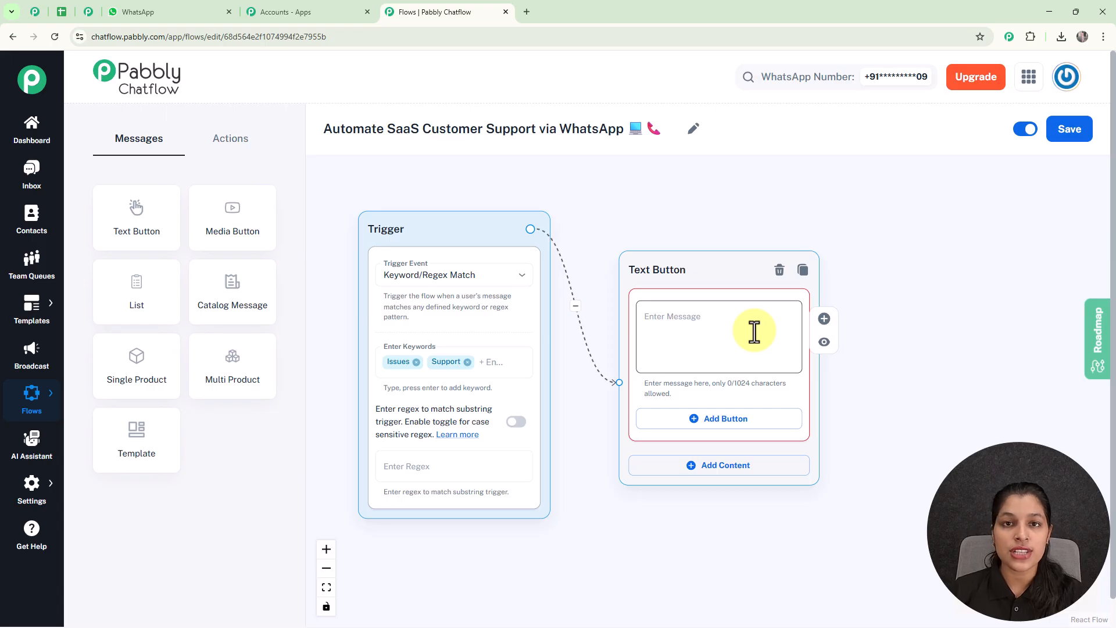
scroll(755, 331, "up", 1)
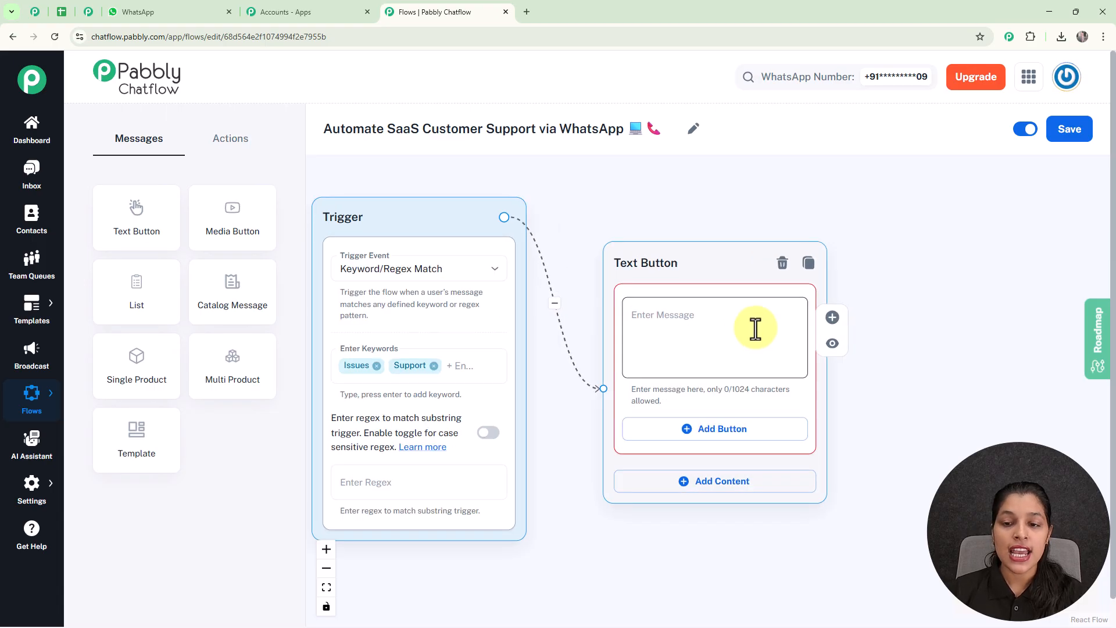
left_click(717, 327)
type("Hi! Welcome to CloudSuite Support. 💻 How can I help you today?")
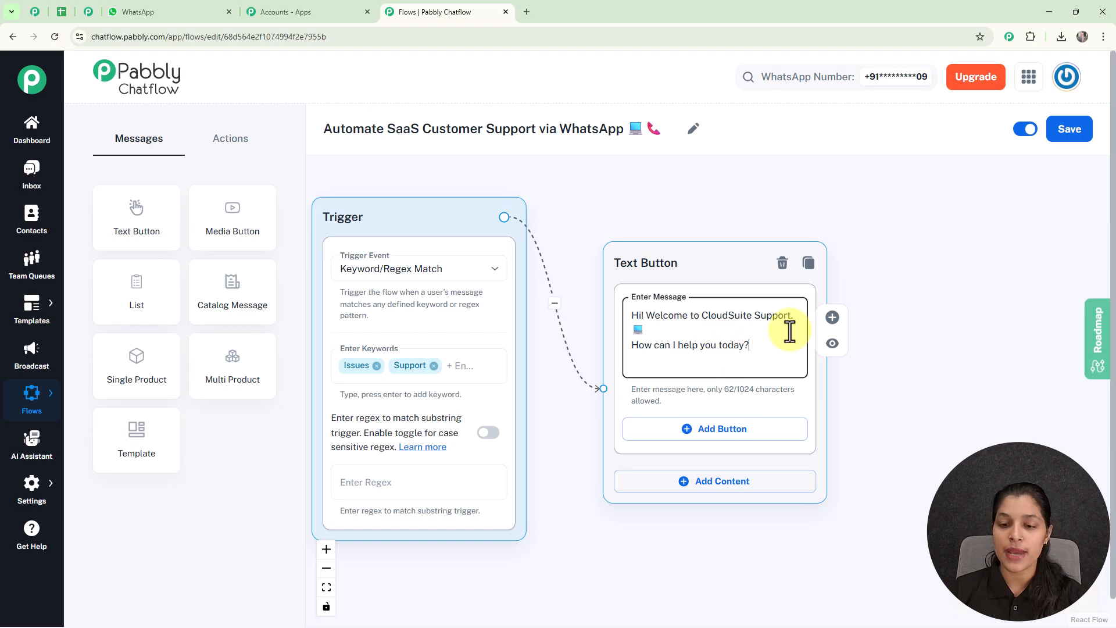
left_click(751, 437)
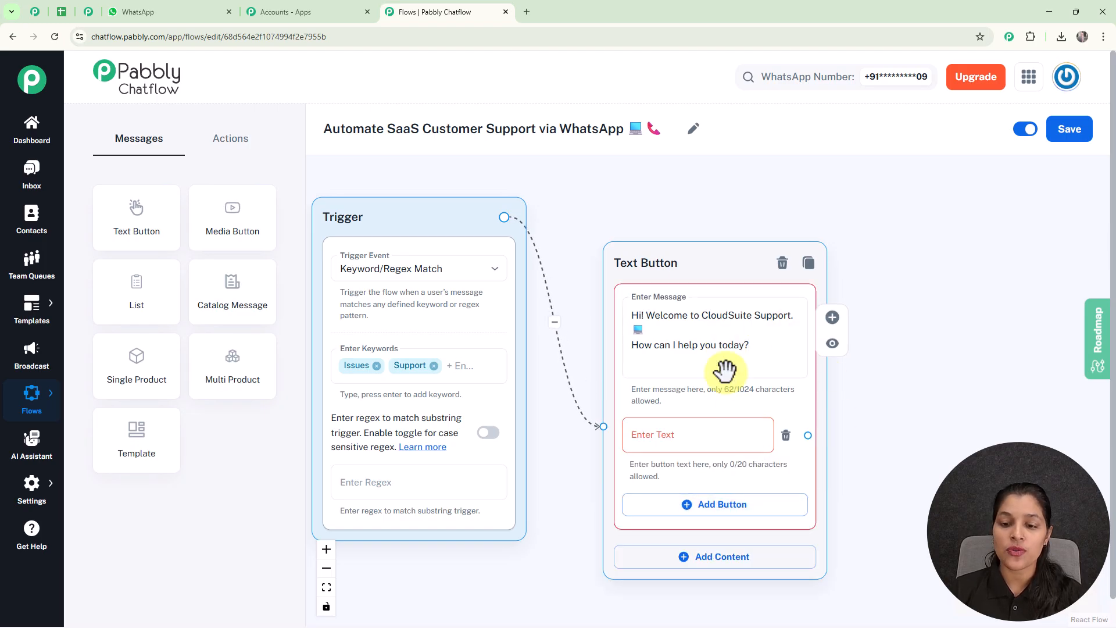
left_click_drag(679, 265, 665, 216)
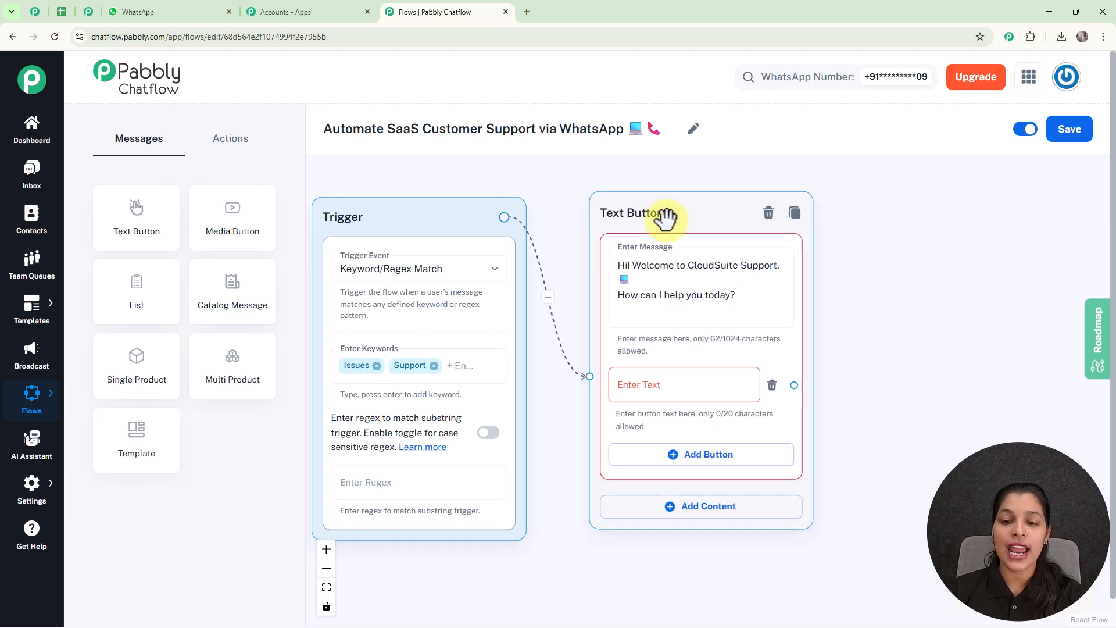
- Give it Report Issue and Plan Info reply buttons and link Report Issue onward
left_click(670, 397)
type("Report Issue ⚠")
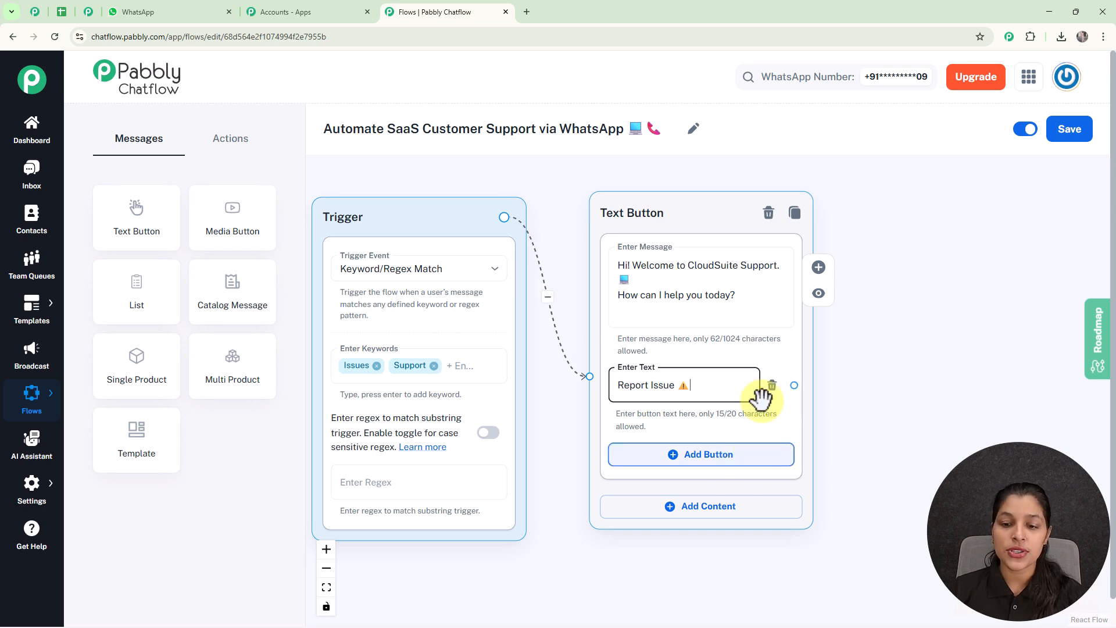
left_click(700, 457)
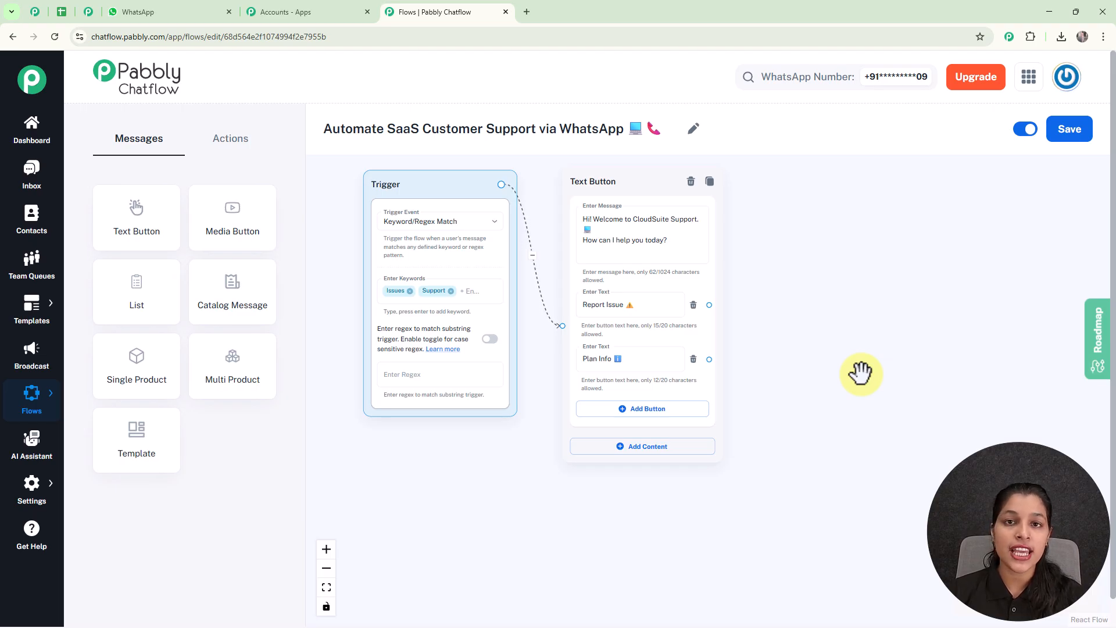
left_click_drag(708, 305, 804, 227)
scroll(808, 240, "up", 2)
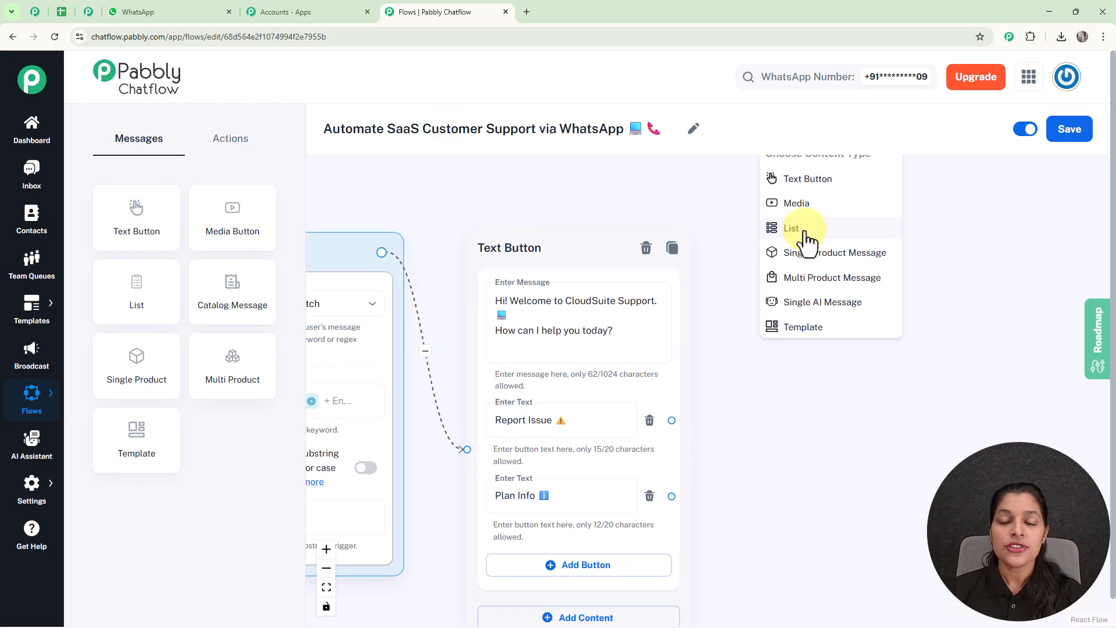
- Add a List node after Report Issue with body text asking which issue the user faces
left_click(805, 237)
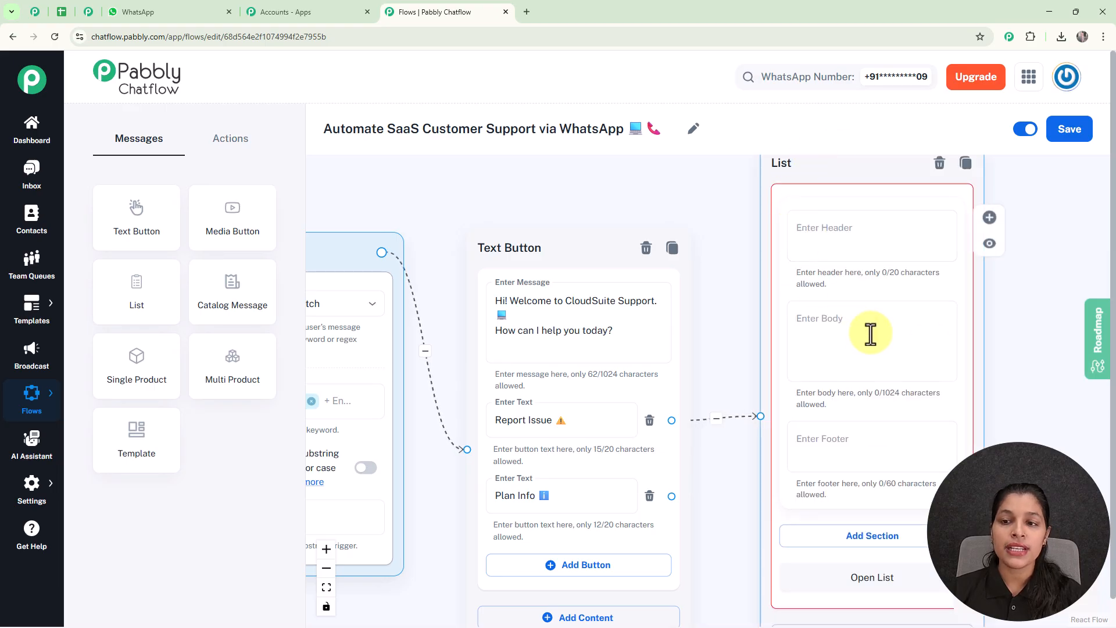
scroll(865, 333, "down", 4)
left_click_drag(929, 338, 927, 239)
left_click_drag(974, 280, 764, 318)
scroll(759, 322, "up", 4)
left_click_drag(813, 381, 818, 383)
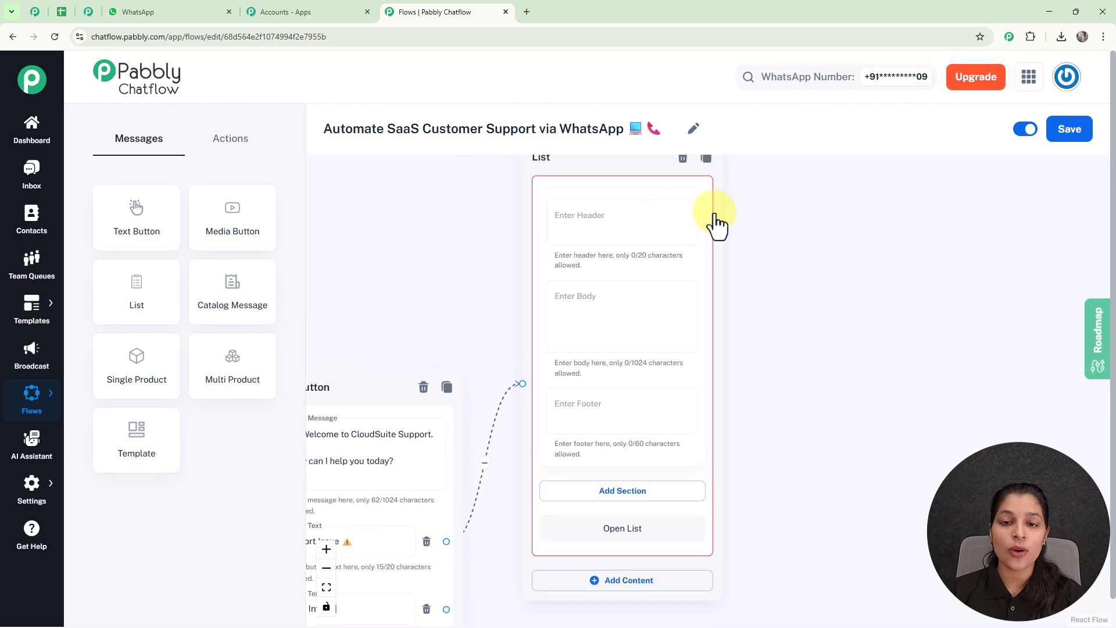
left_click(611, 312)
type("💭 Select the issue you're facing:")
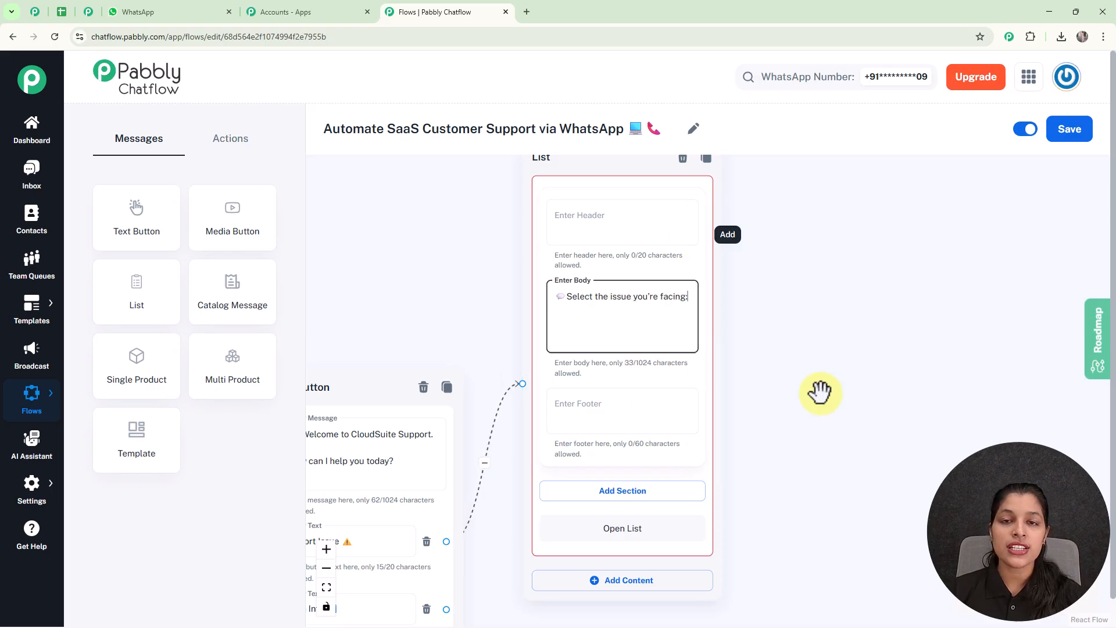
scroll(819, 393, "down", 3)
left_click_drag(816, 389, 777, 279)
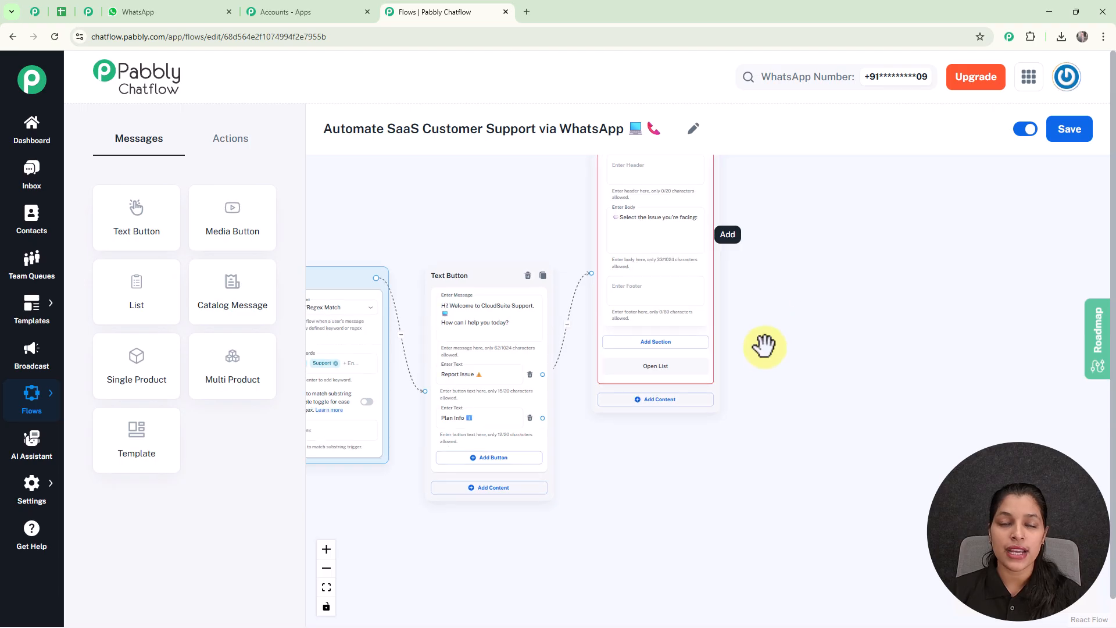
scroll(767, 373, "up", 2)
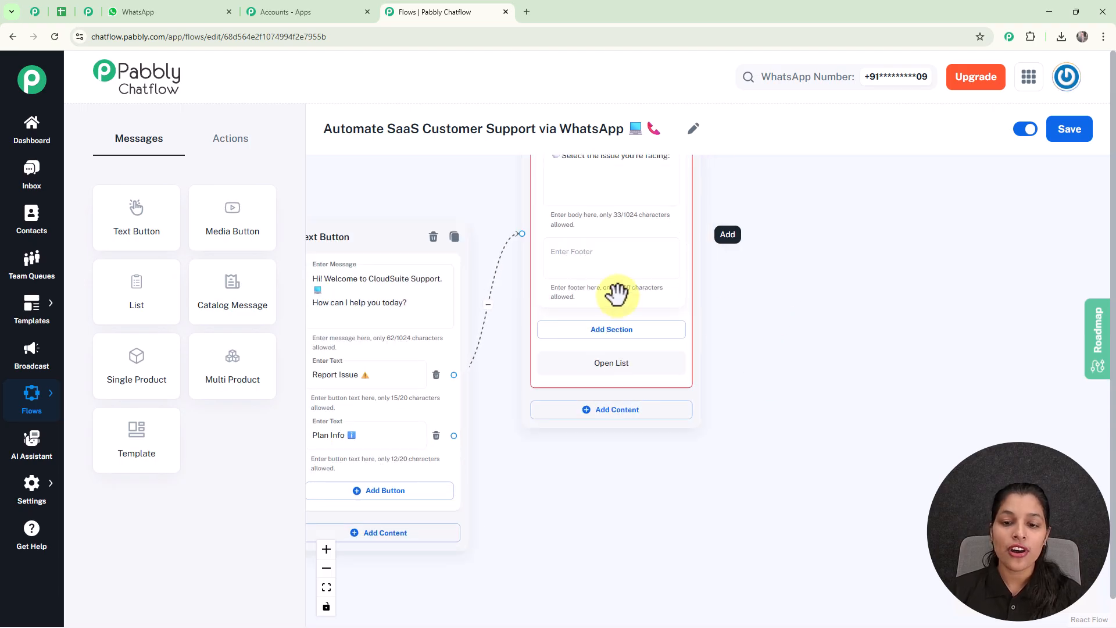
- Add a list section titled 'Issue'
left_click(641, 340)
scroll(610, 347, "up", 2)
left_click(610, 347)
type("I")
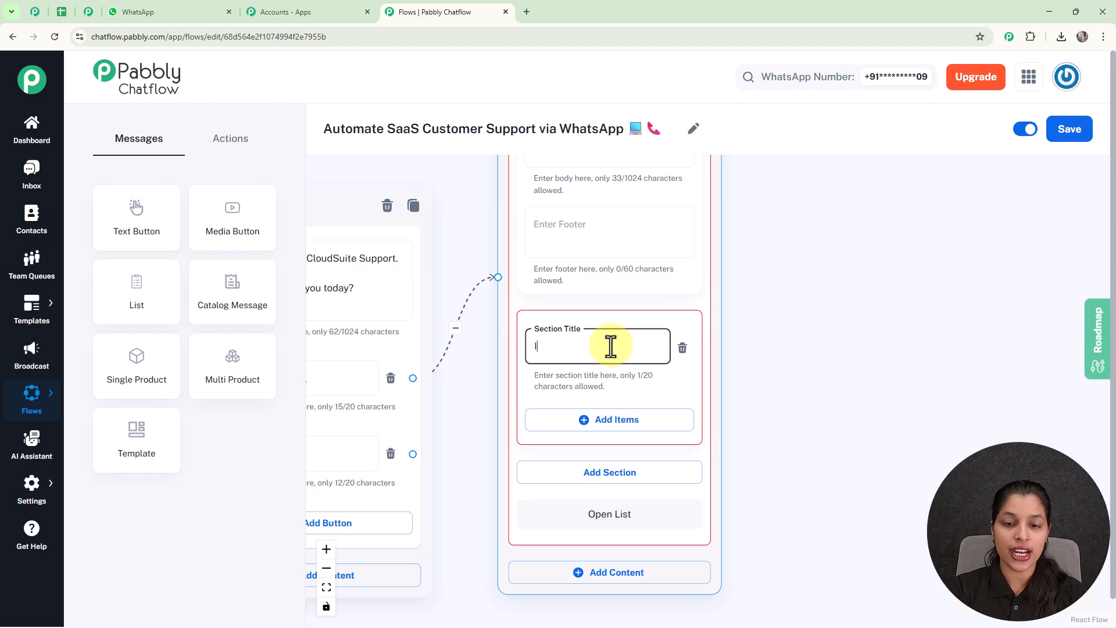
type("ssue")
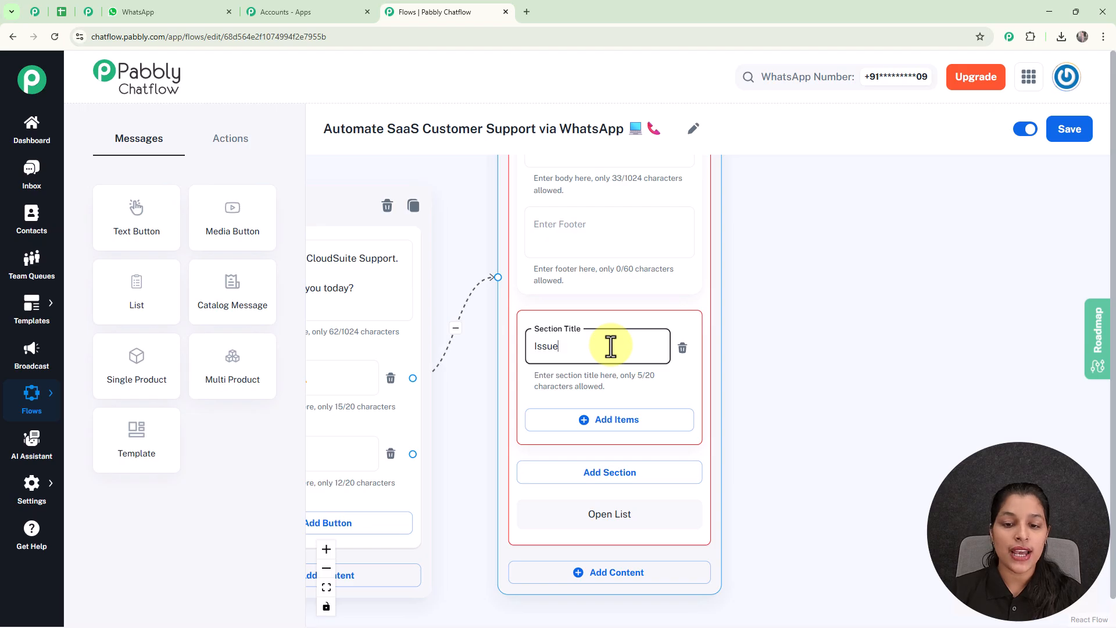
left_click(549, 428)
- Add 'Login Issues' and 'Installation/Setup' items to the Issue section
left_click(638, 443)
left_click_drag(796, 478, 810, 324)
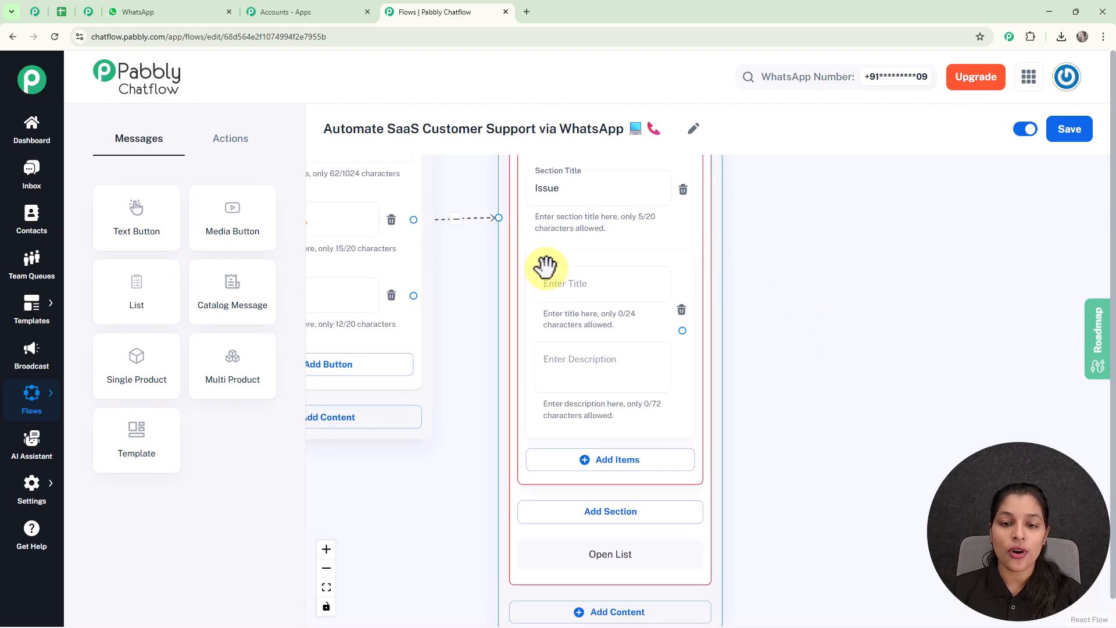
left_click(597, 287)
type("Login Issues 🔑")
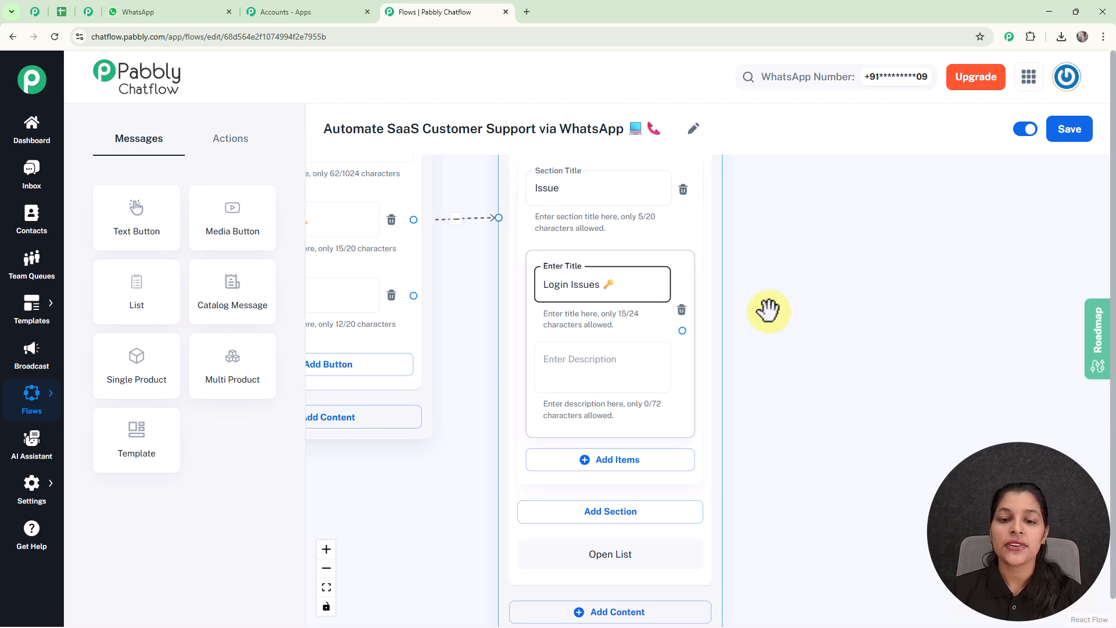
scroll(837, 438, "down", 3)
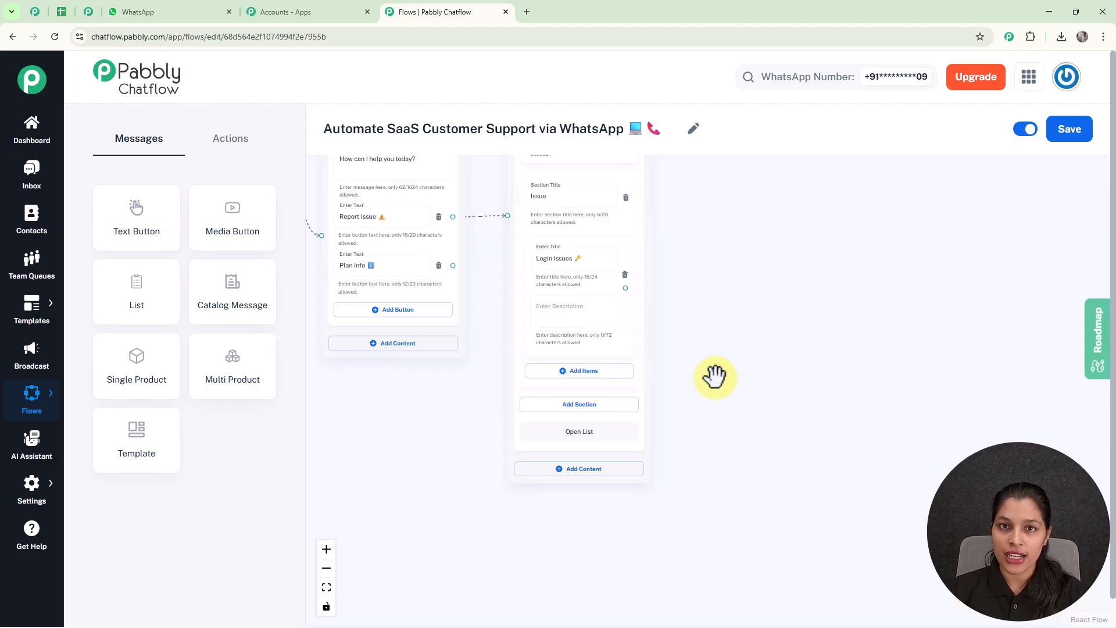
left_click(578, 372)
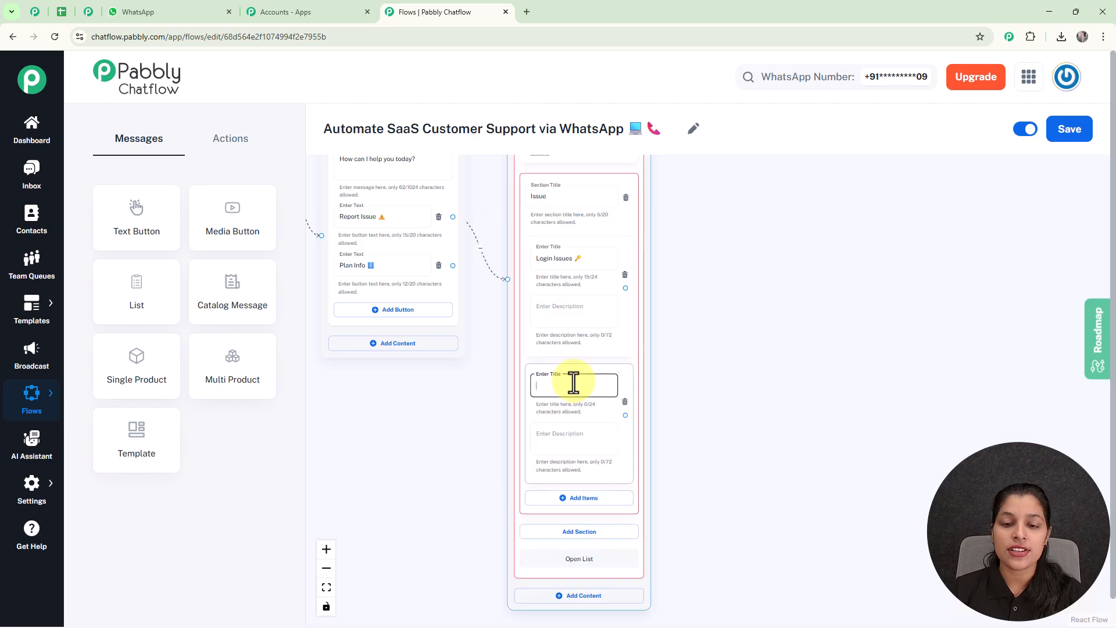
type("Installation/Setup ⚙️")
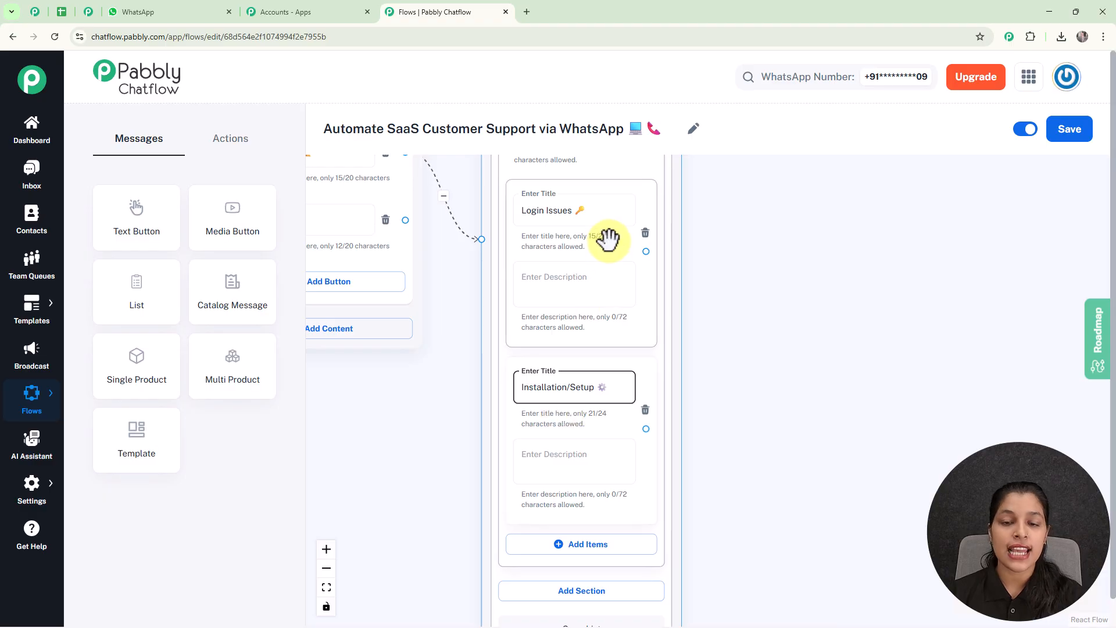
scroll(691, 278, "down", 3)
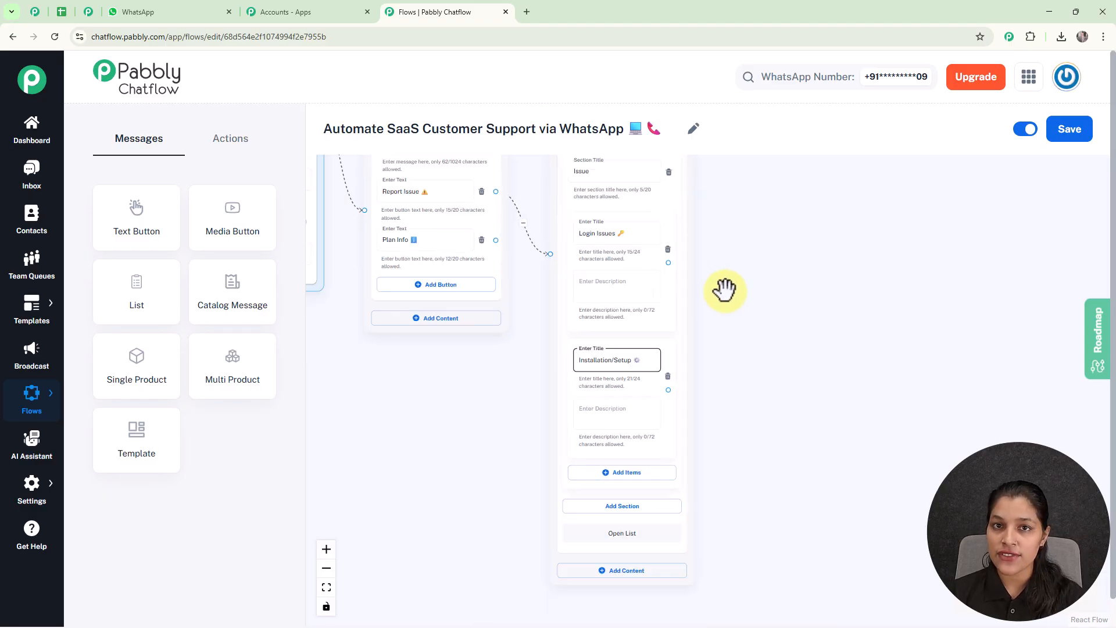
left_click_drag(782, 347, 693, 350)
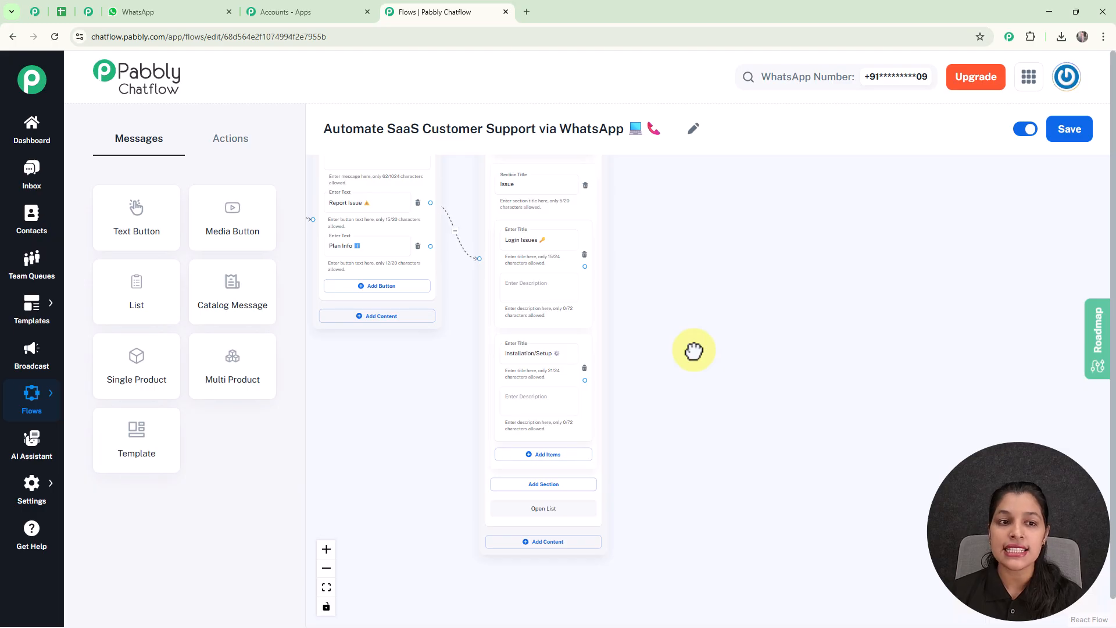
- Add a Set Contact Custom Field step and link the Login Issues option to it
left_click(235, 145)
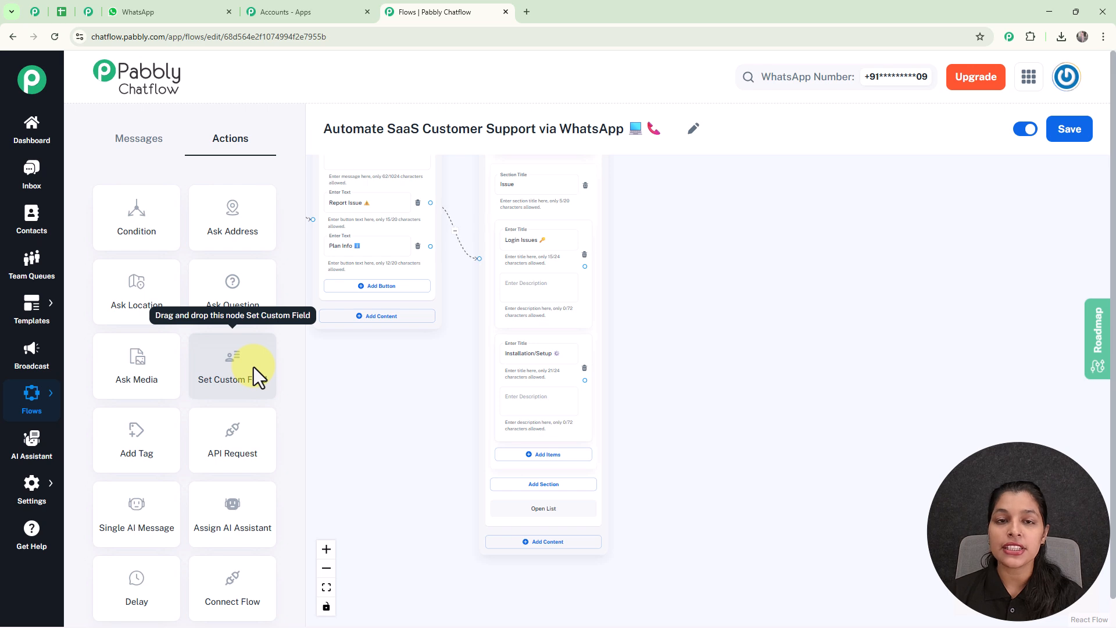
left_click_drag(250, 367, 688, 239)
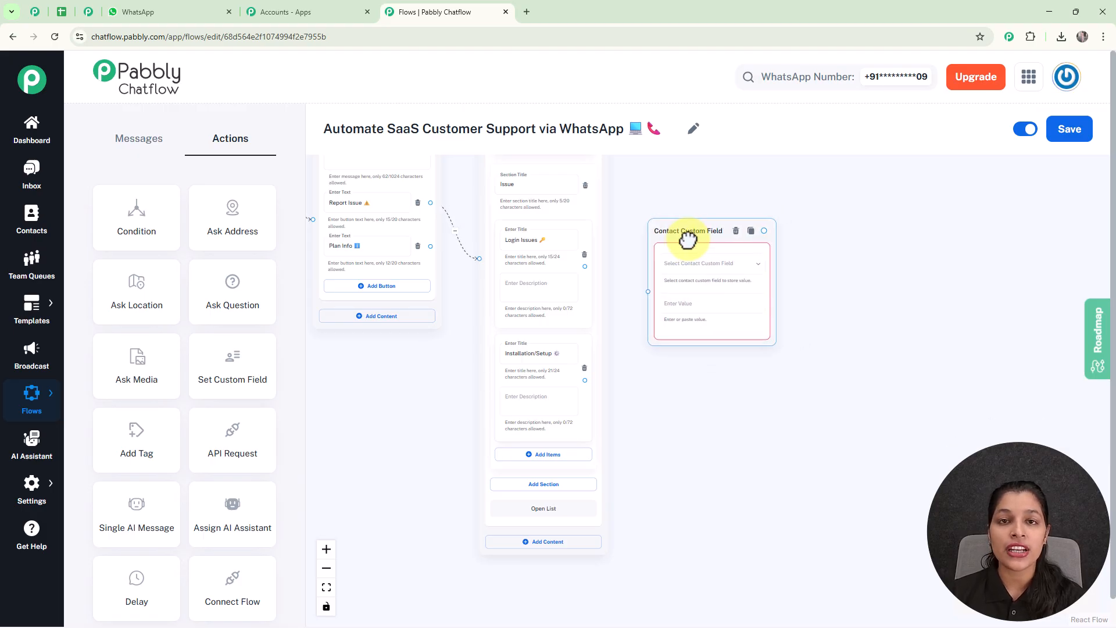
scroll(687, 238, "up", 2)
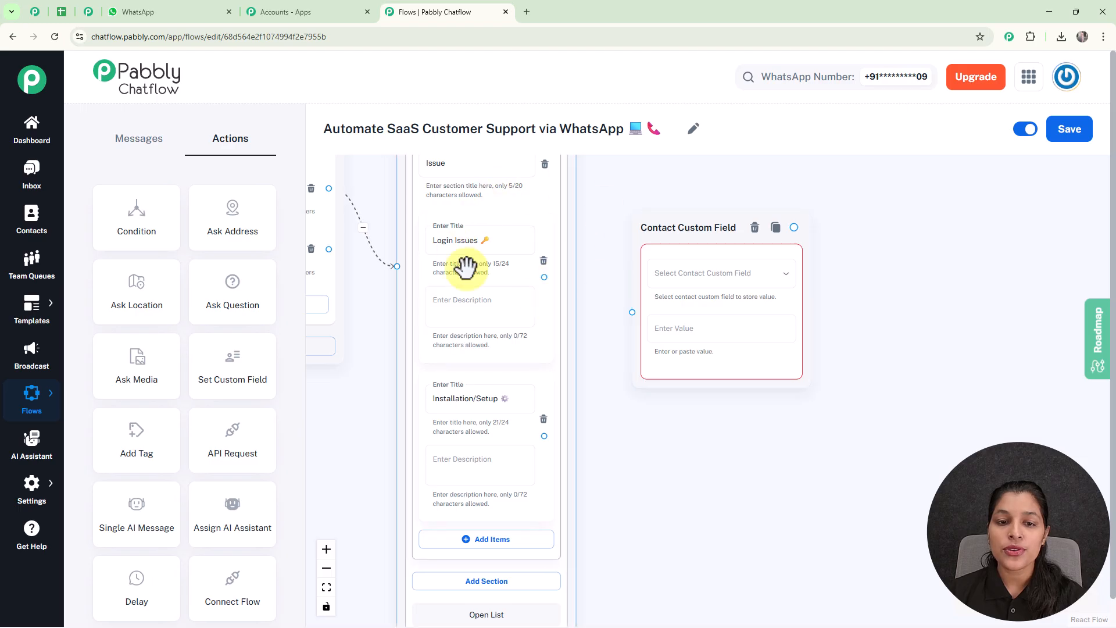
left_click_drag(541, 277, 640, 319)
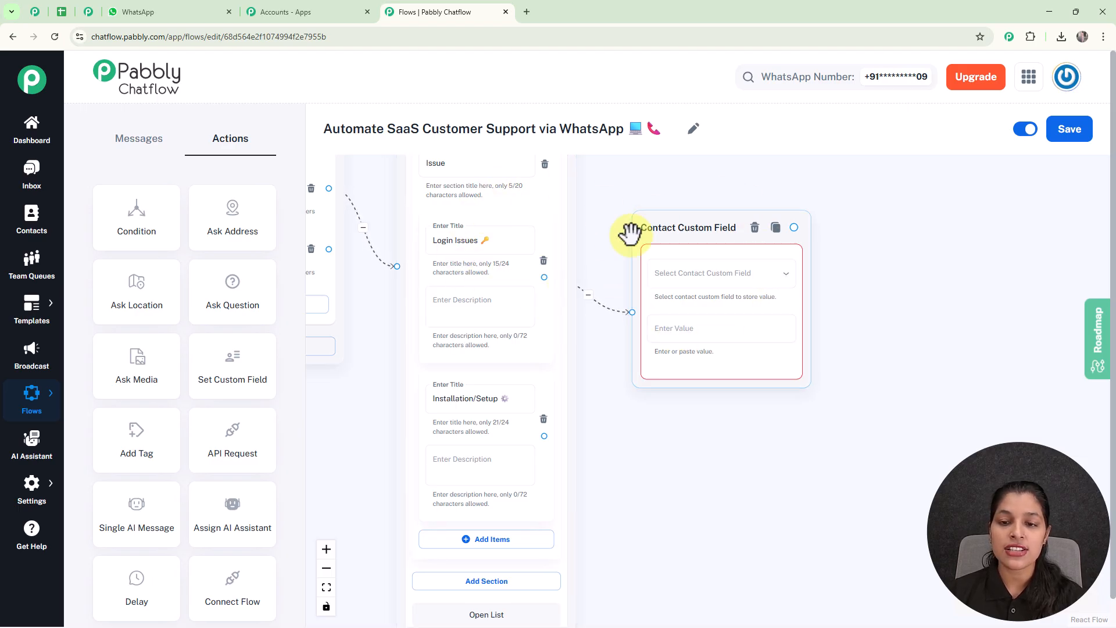
left_click(720, 276)
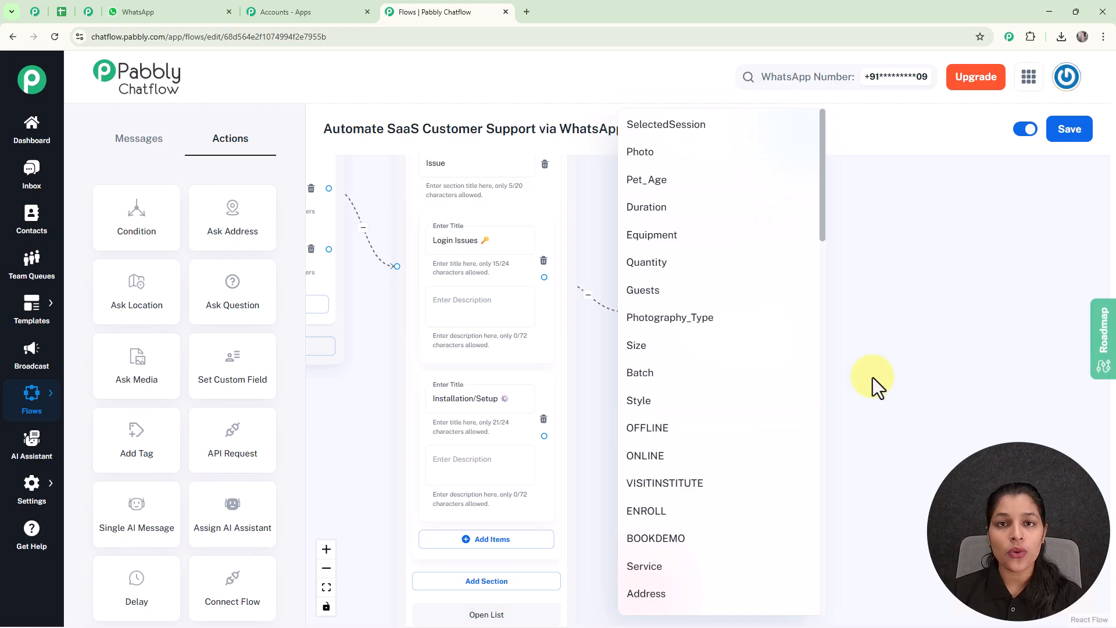
left_click(922, 386)
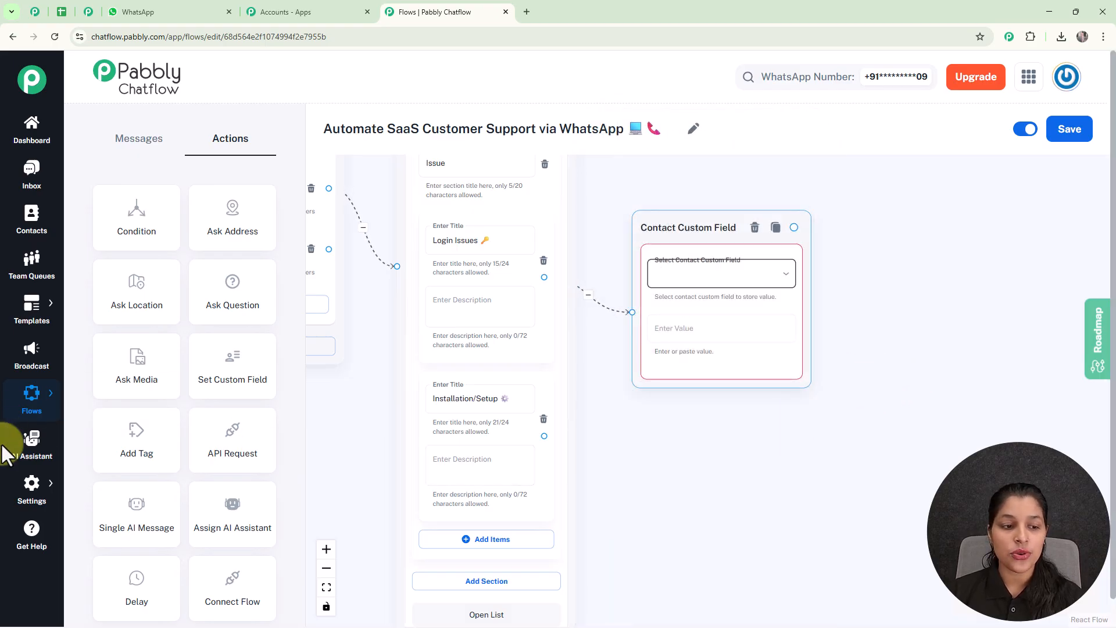
mouse_move(29, 487)
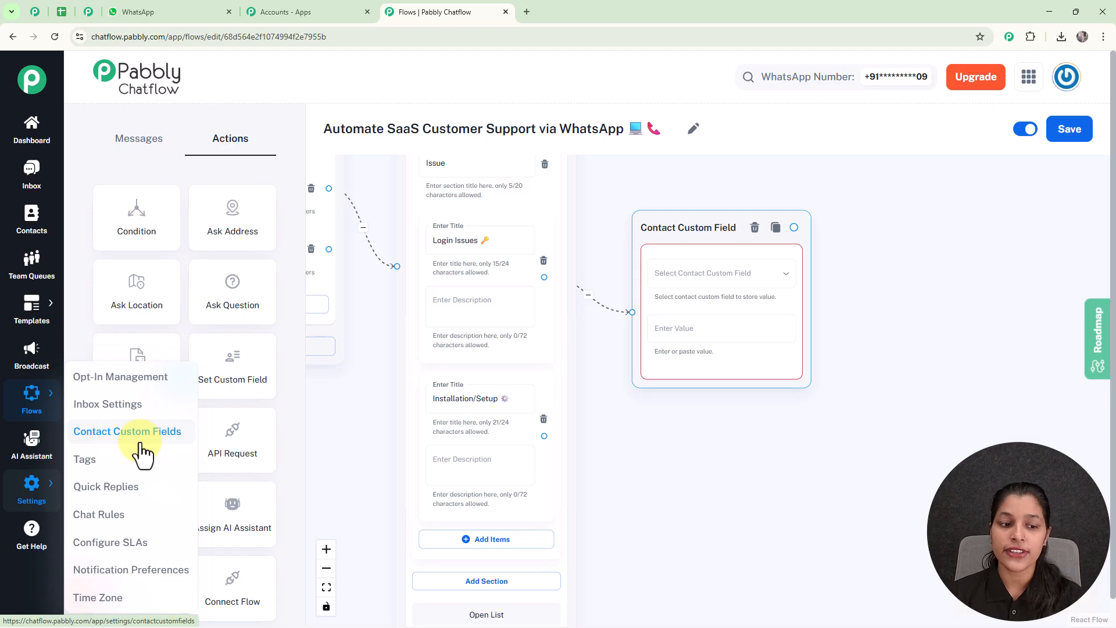
- Review the Contact Custom Fields settings page, add an empty field row, then return to the flow
left_click(93, 11)
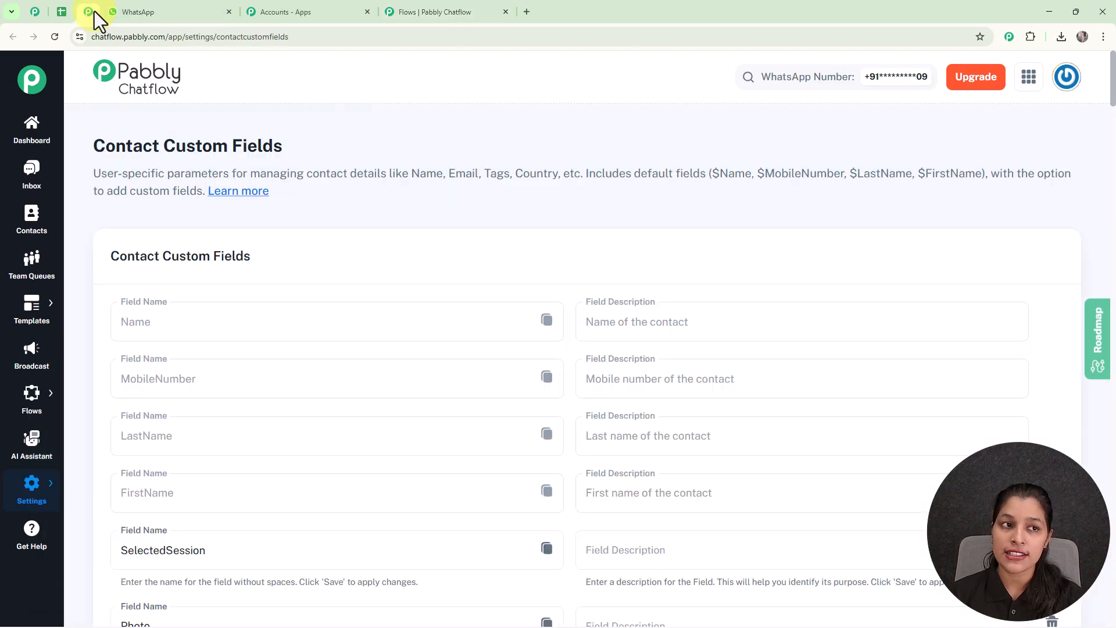
scroll(580, 324, "down", 20)
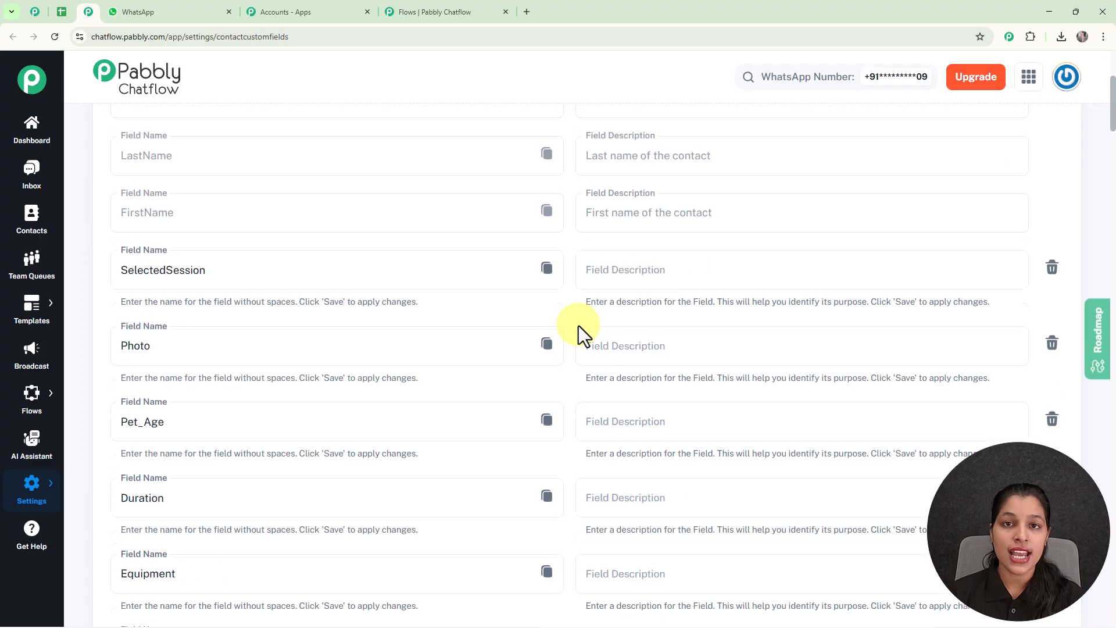
scroll(578, 325, "down", 20)
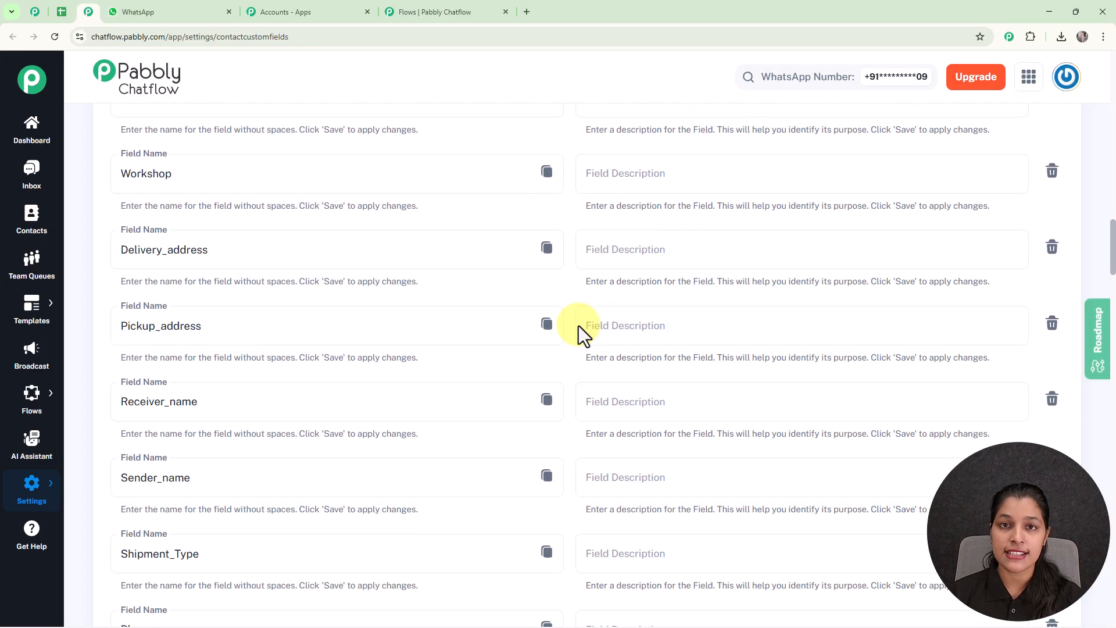
scroll(578, 326, "down", 20)
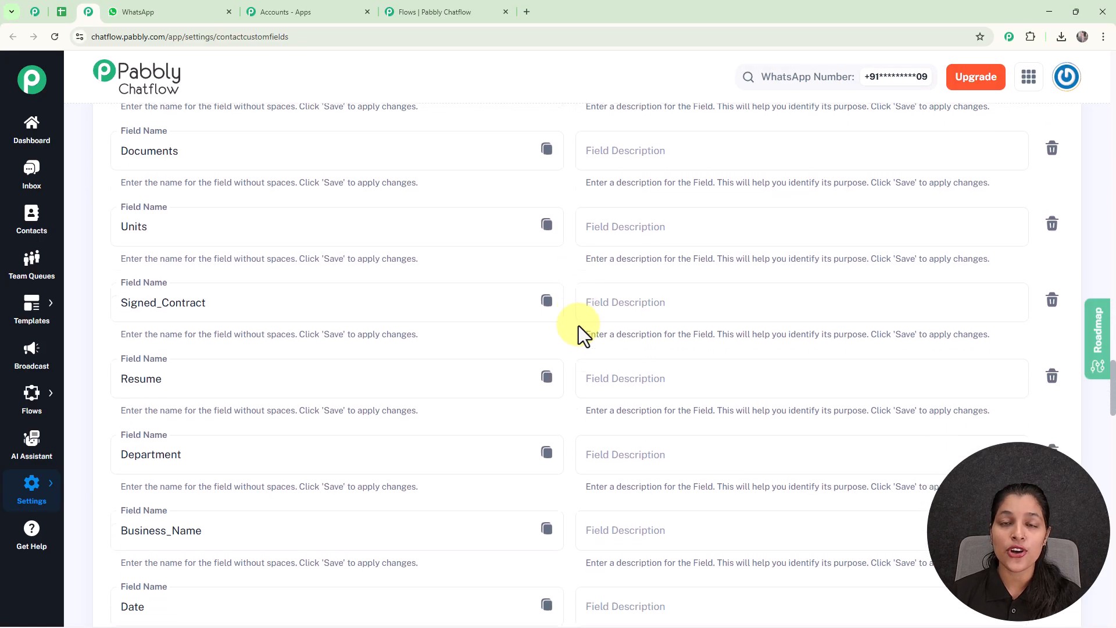
scroll(573, 334, "down", 12)
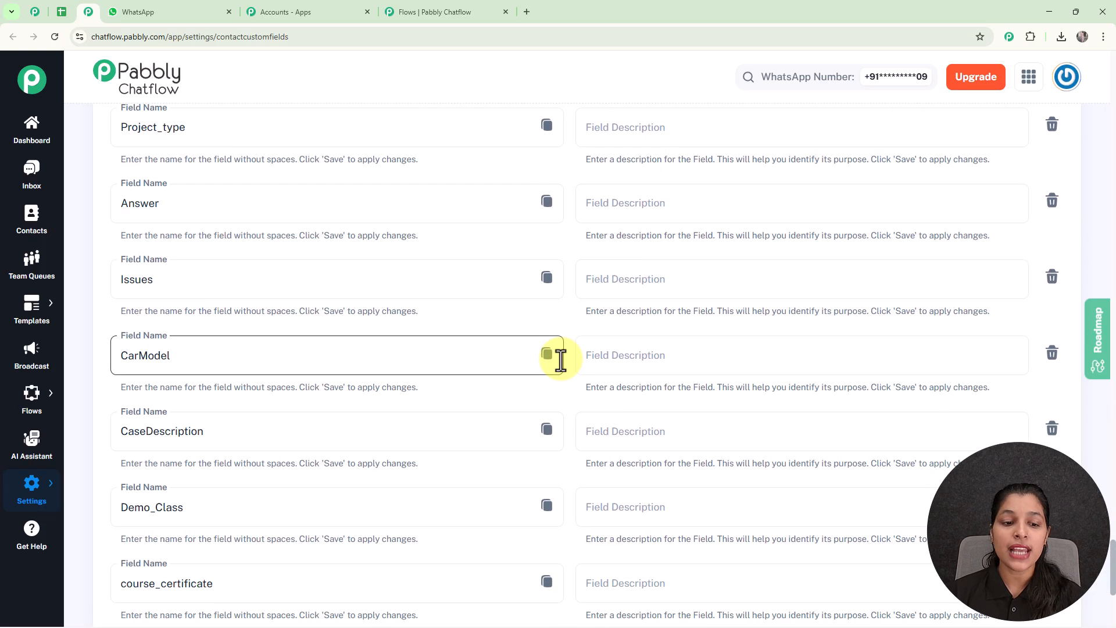
left_click(185, 489)
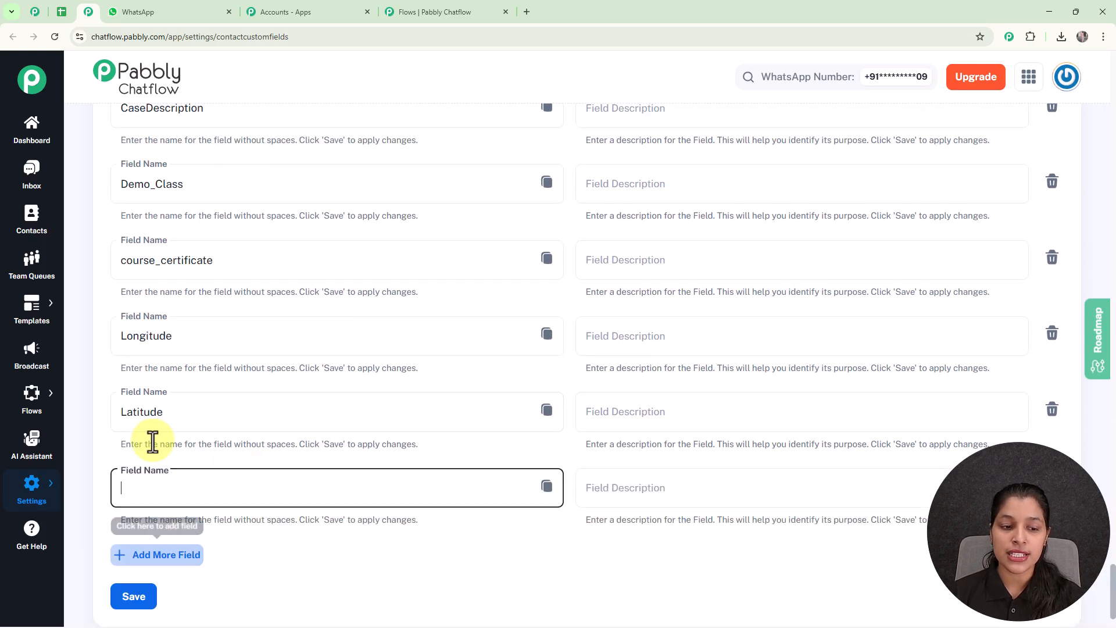
left_click(239, 490)
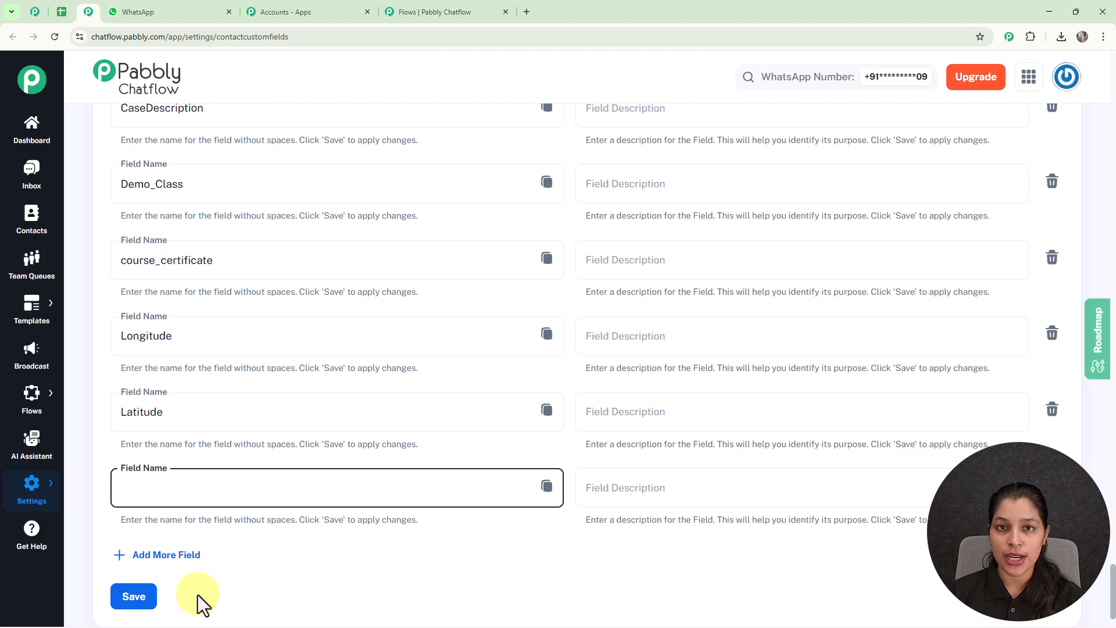
left_click(435, 8)
- Set the custom field step to save 'Login Issues' into the Issues field
left_click(737, 272)
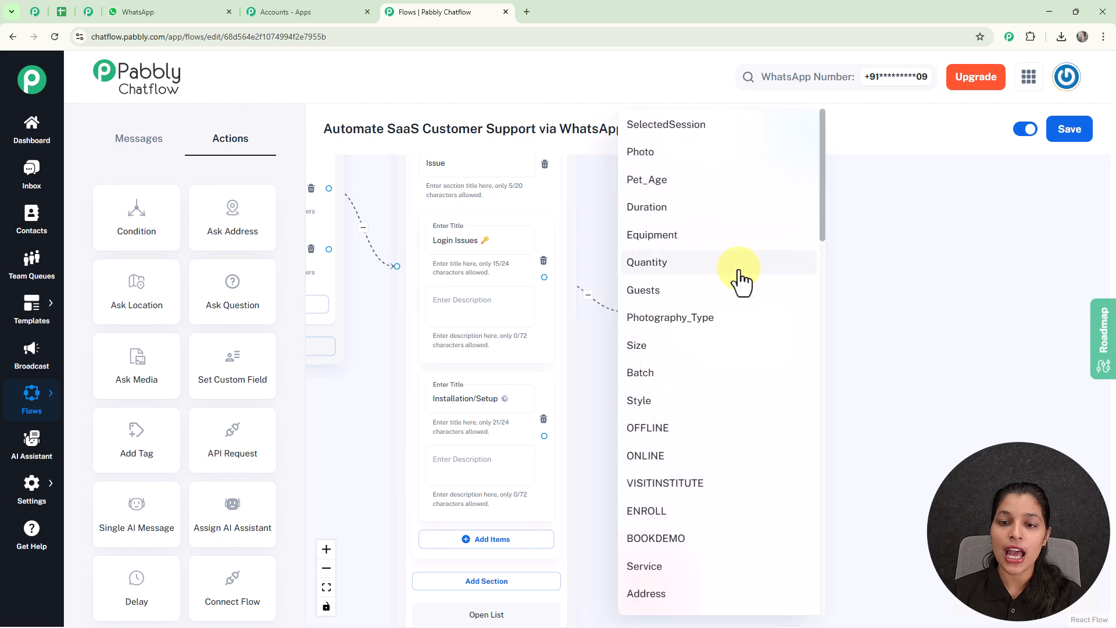
scroll(741, 282, "down", 15)
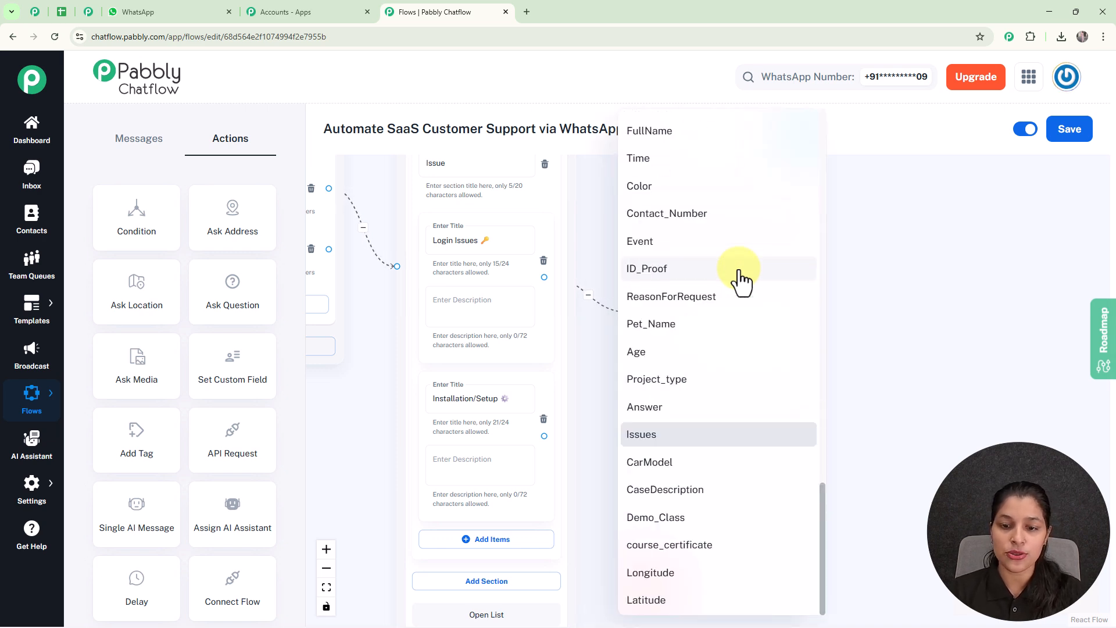
left_click(685, 437)
left_click(686, 337)
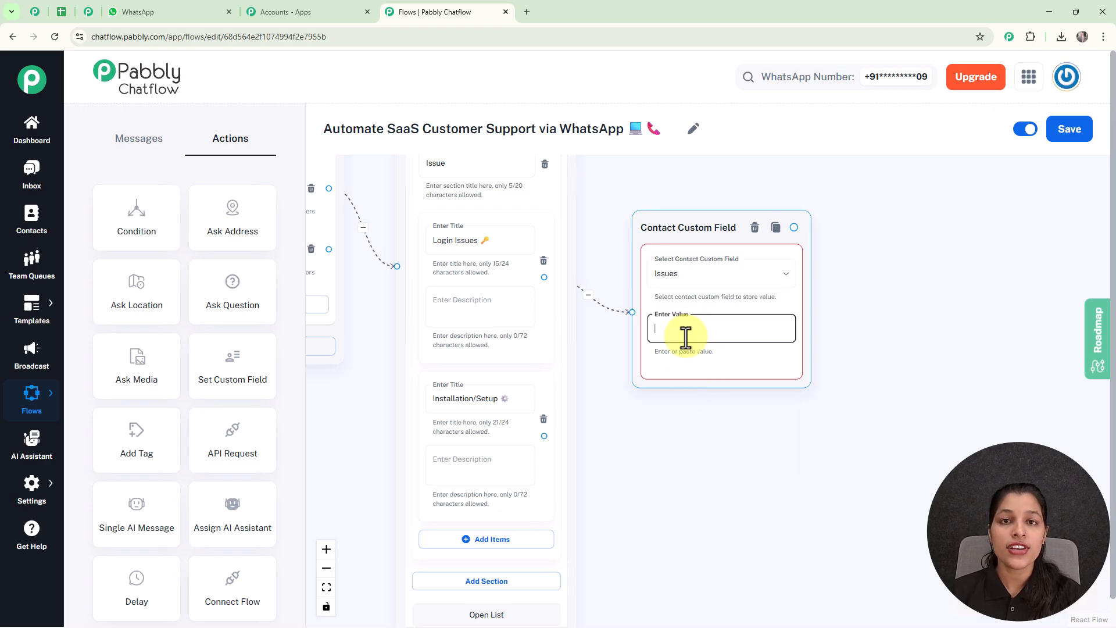
type("Login Issues")
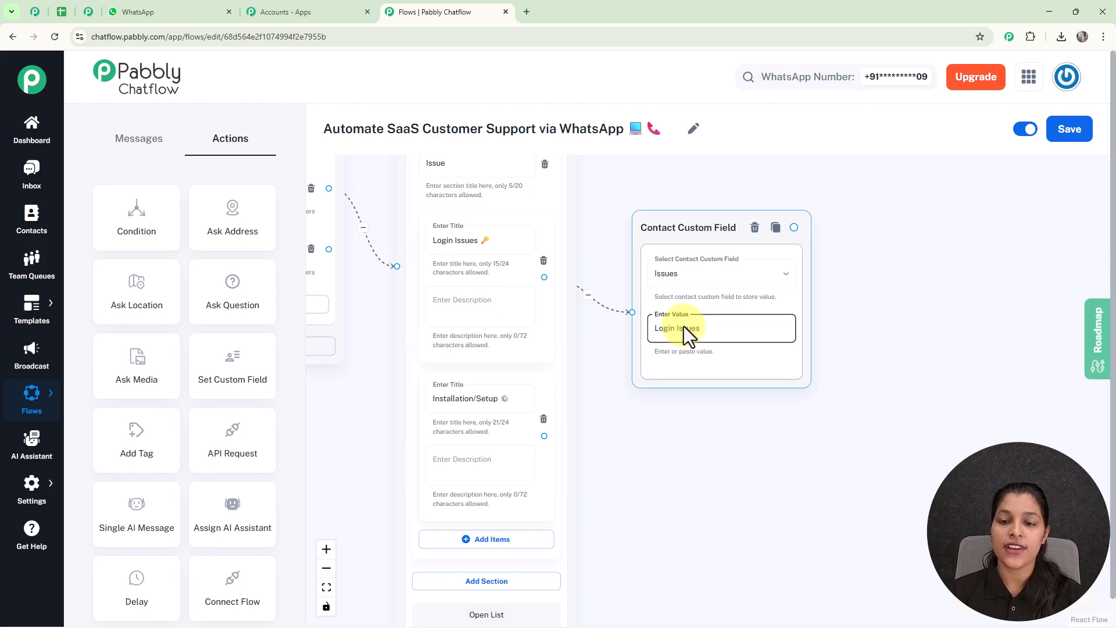
scroll(674, 354, "down", 2)
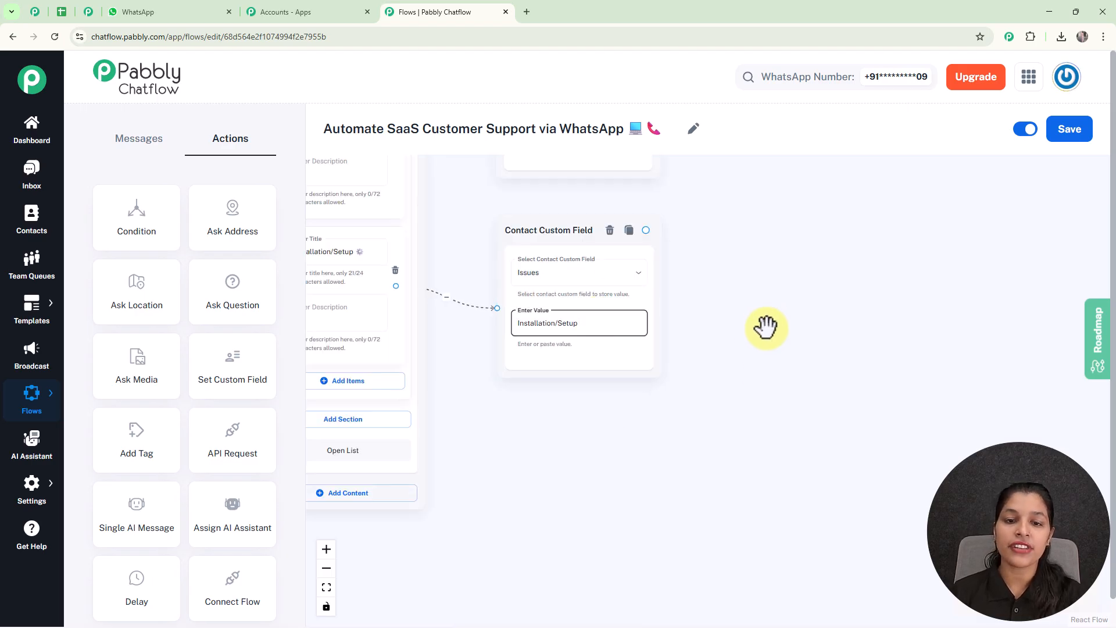
scroll(763, 328, "down", 2)
left_click_drag(757, 348, 712, 455)
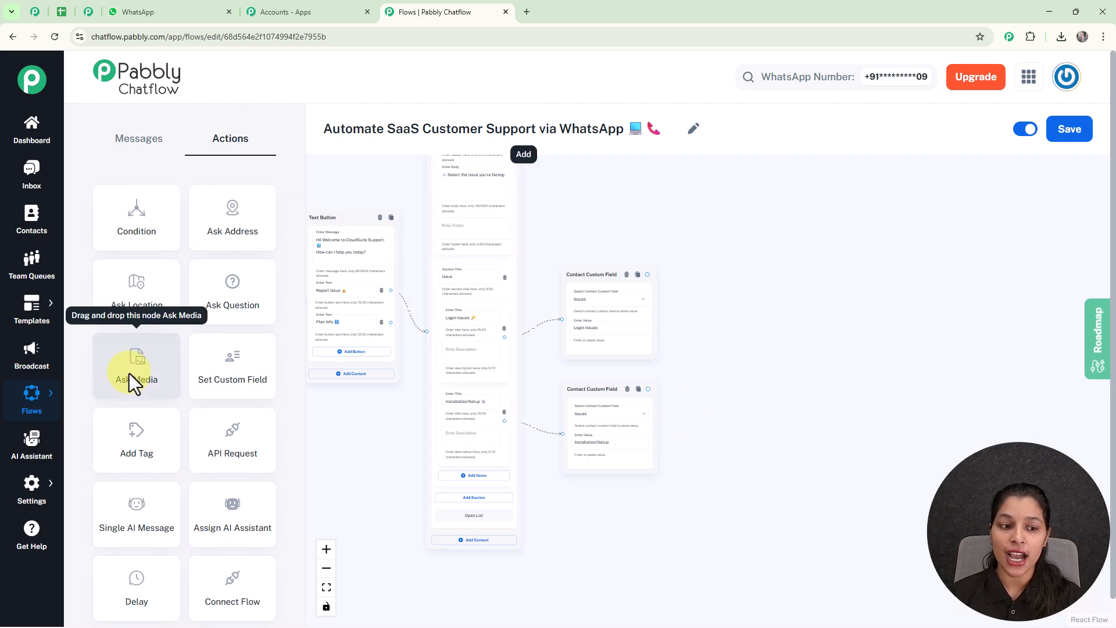
- Add a Media Question step and link both the Login Issues and Installation/Setup field steps to it
left_click_drag(129, 373, 737, 266)
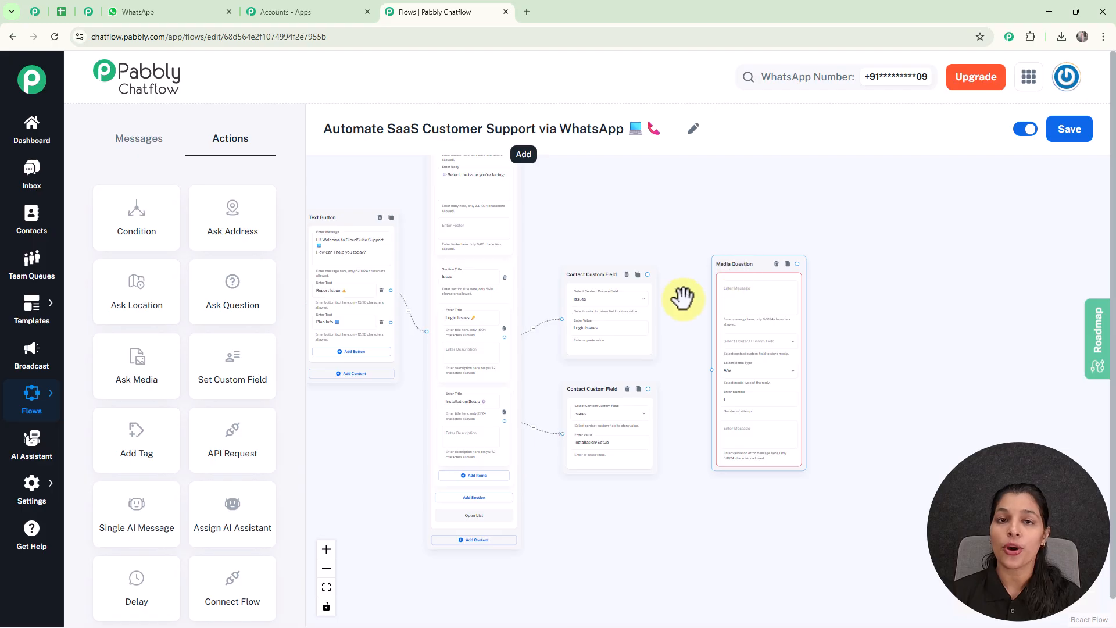
scroll(763, 327, "up", 2)
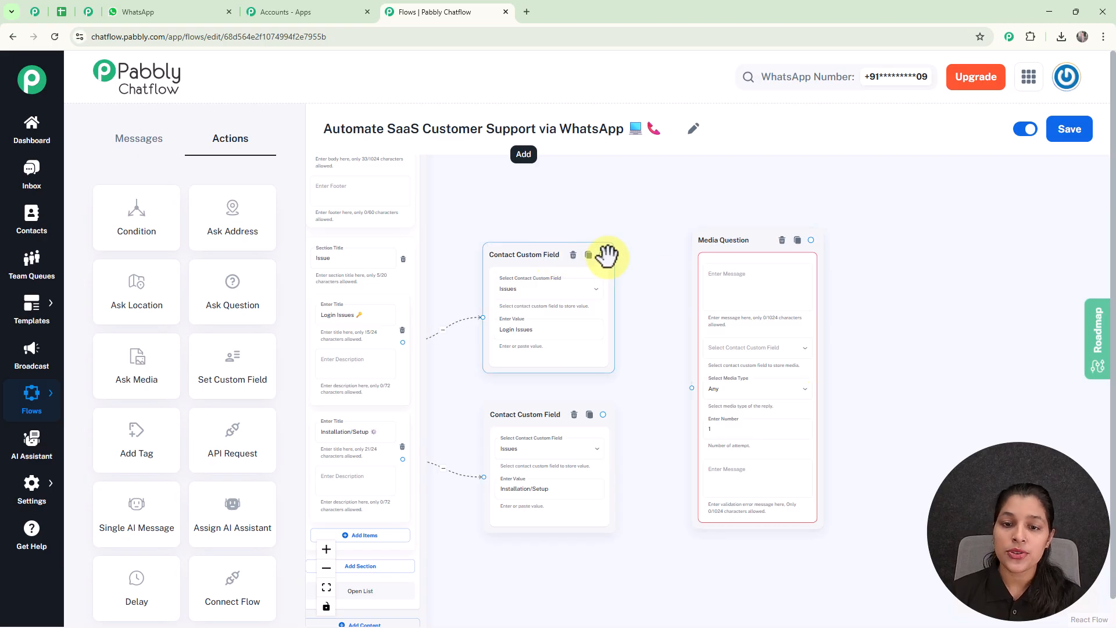
left_click_drag(602, 255, 691, 387)
left_click_drag(602, 414, 691, 387)
scroll(775, 282, "up", 3)
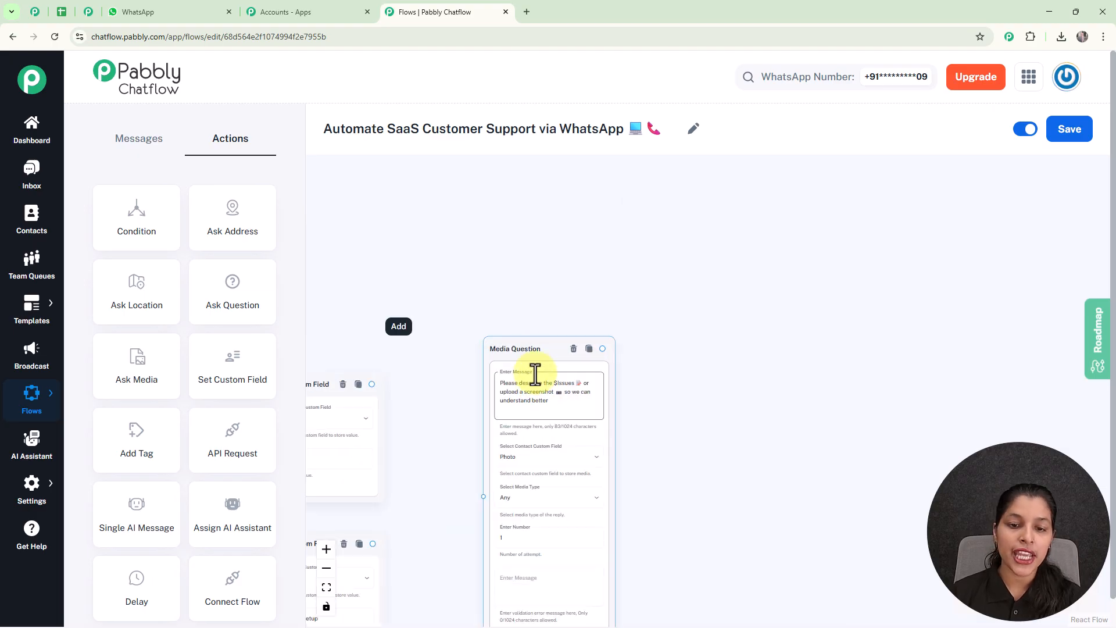
scroll(531, 294, "down", 2)
scroll(670, 386, "up", 5)
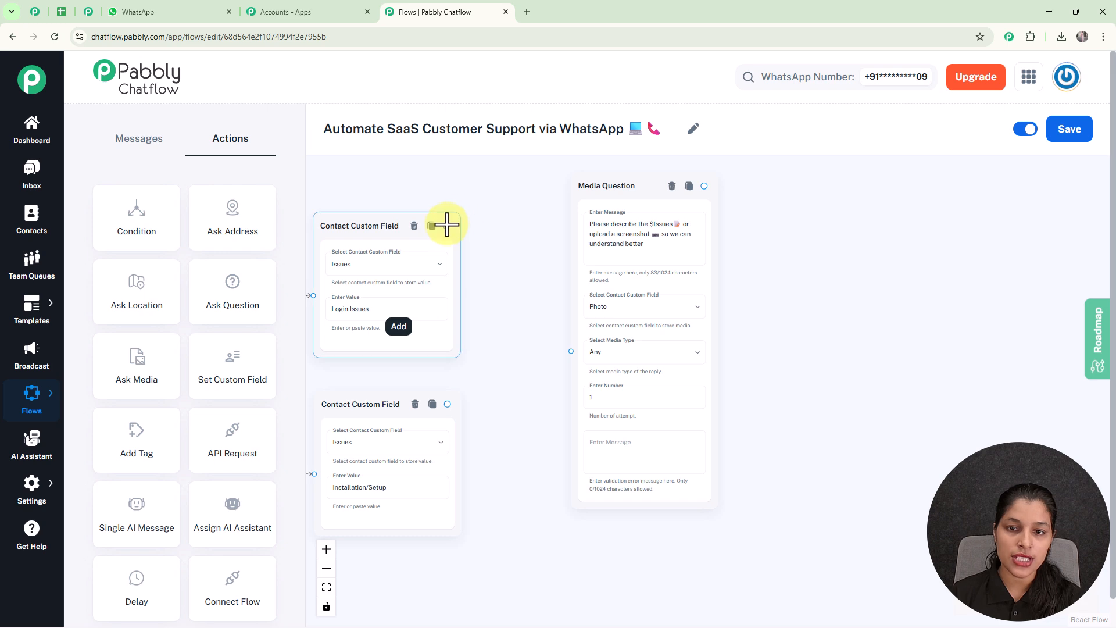
left_click_drag(446, 226, 572, 351)
left_click_drag(446, 403, 569, 350)
scroll(605, 299, "up", 3)
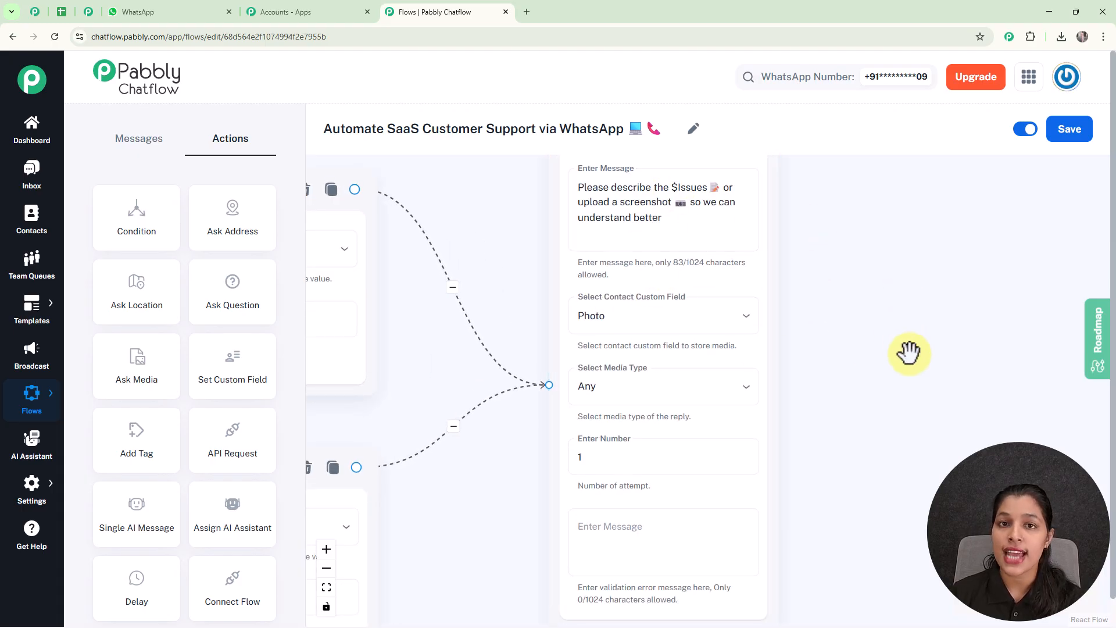
scroll(908, 352, "down", 3)
scroll(814, 346, "up", 1)
left_click(437, 283)
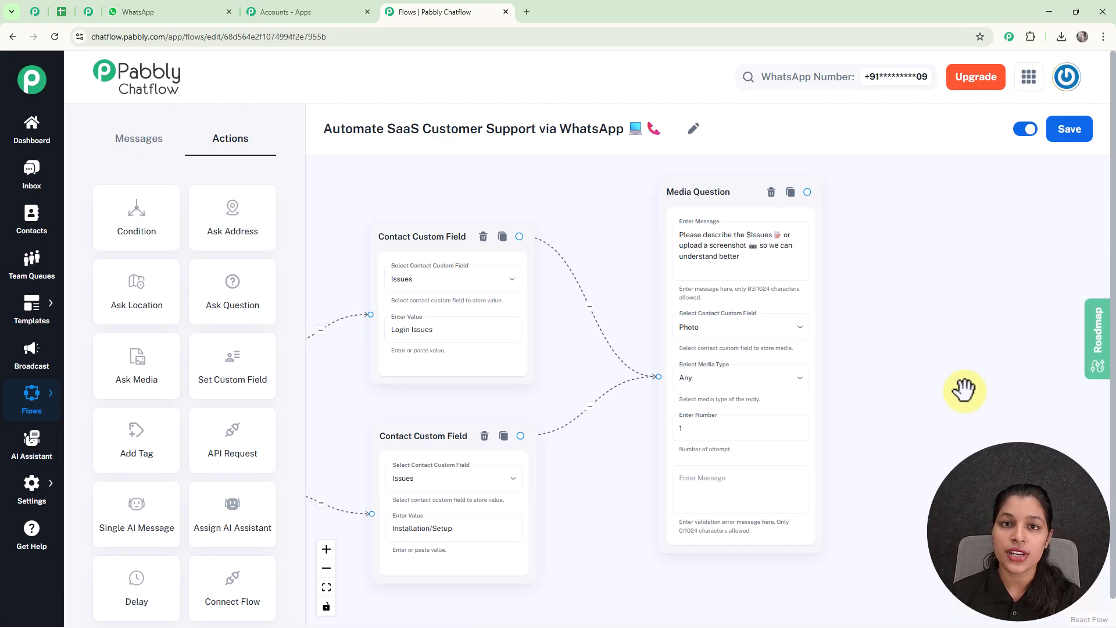
- Add a confirmation Text Button message after the media question
scroll(963, 390, "down", 3)
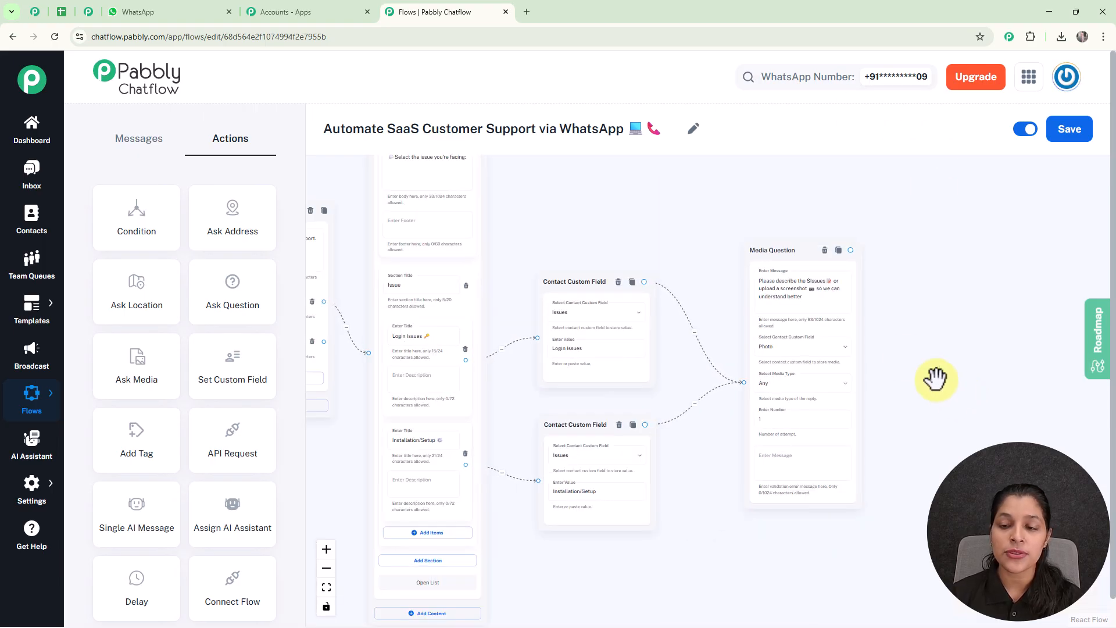
scroll(852, 273, "up", 2)
left_click_drag(847, 240, 925, 340)
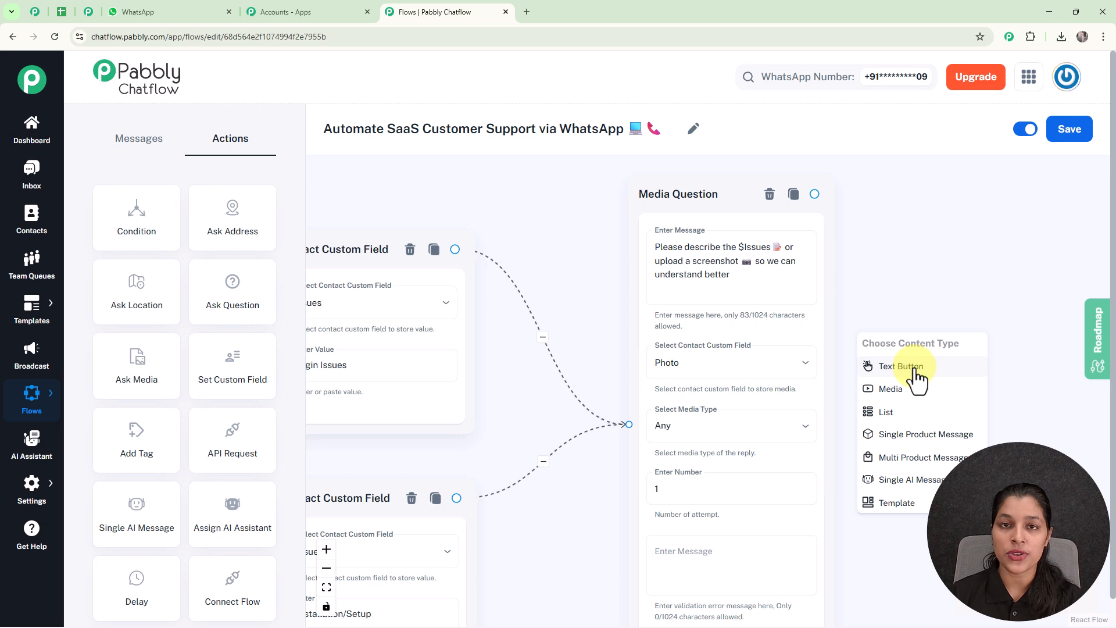
left_click(915, 371)
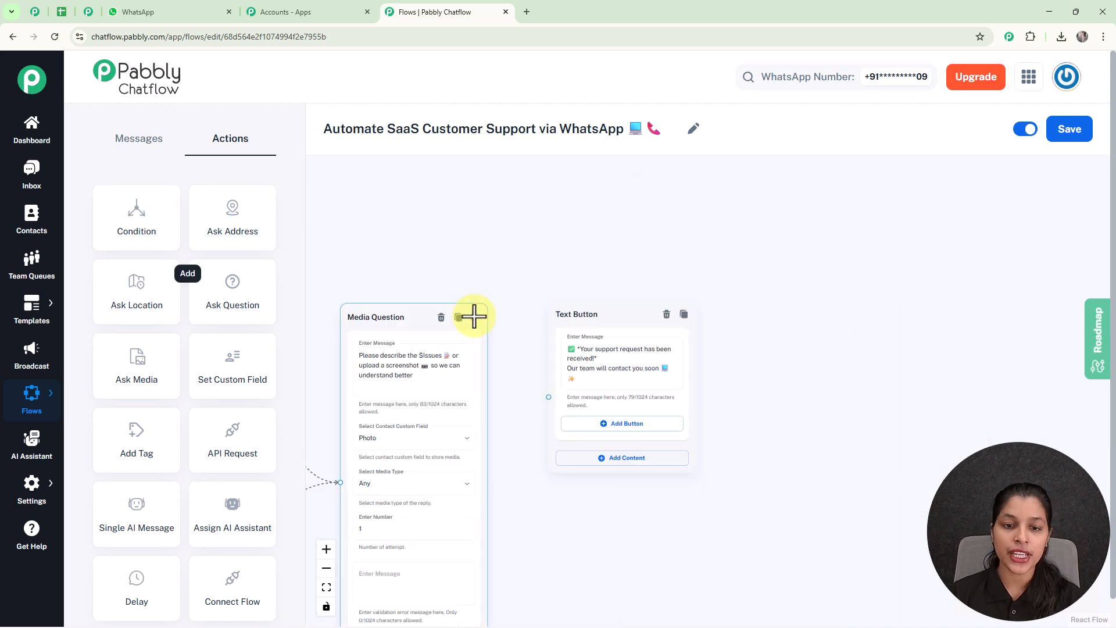
- Move the Trigger and first plan message nodes closer together
scroll(537, 277, "down", 5)
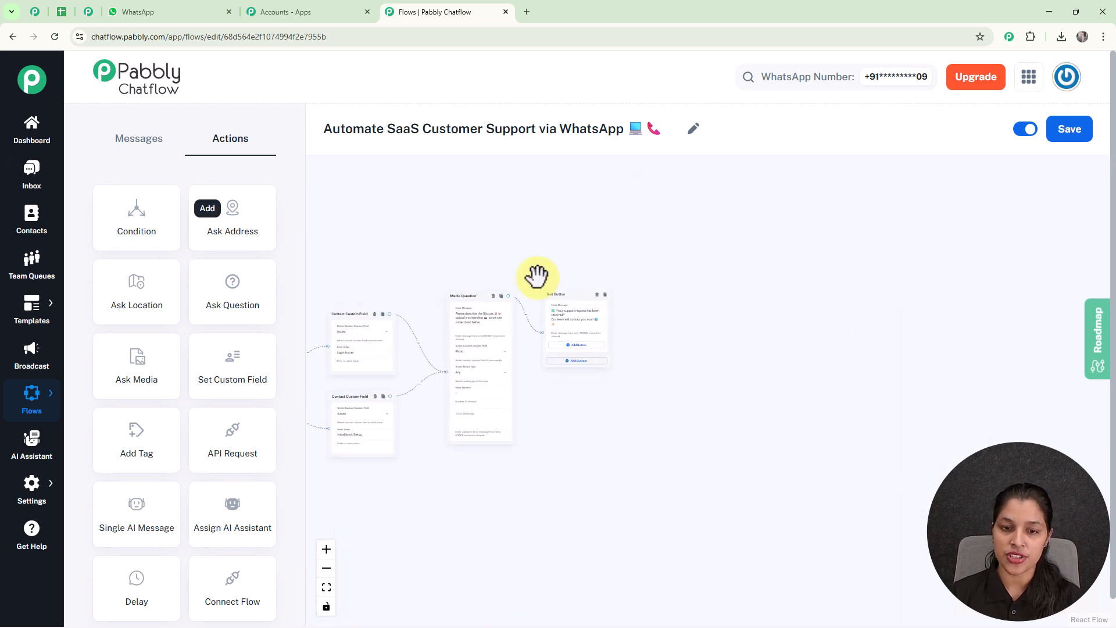
left_click_drag(533, 244, 734, 269)
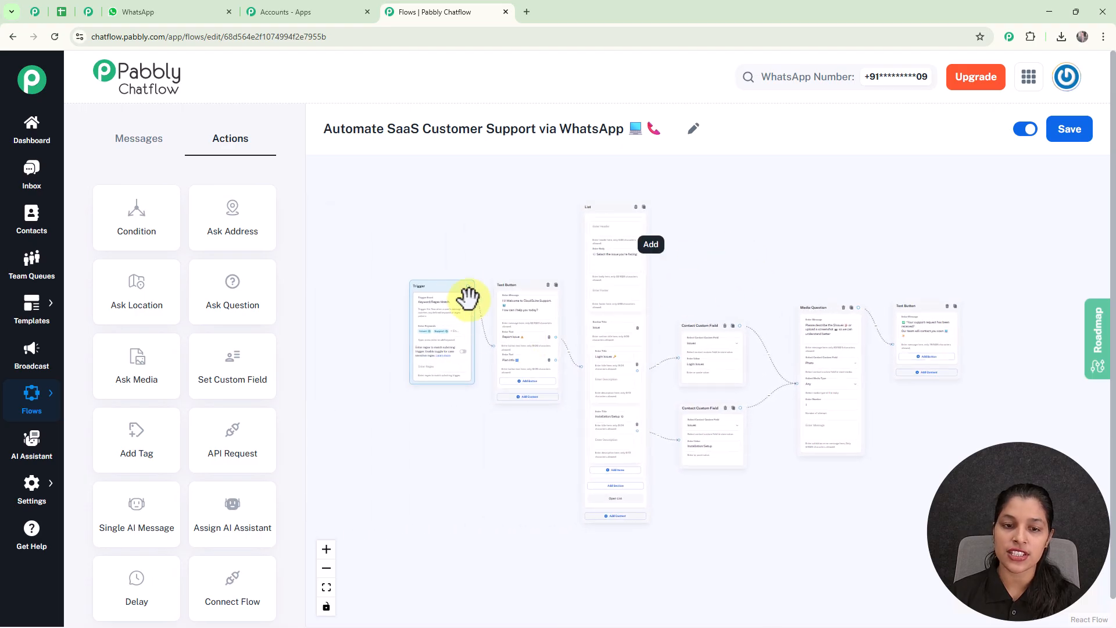
left_click_drag(451, 286, 384, 324)
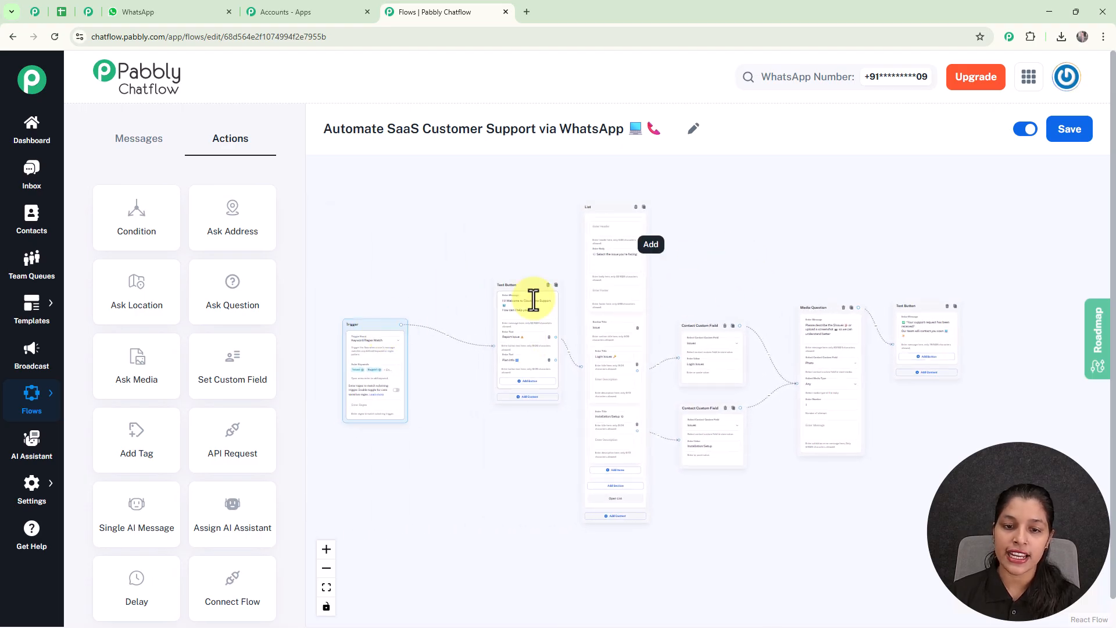
left_click_drag(518, 282, 448, 326)
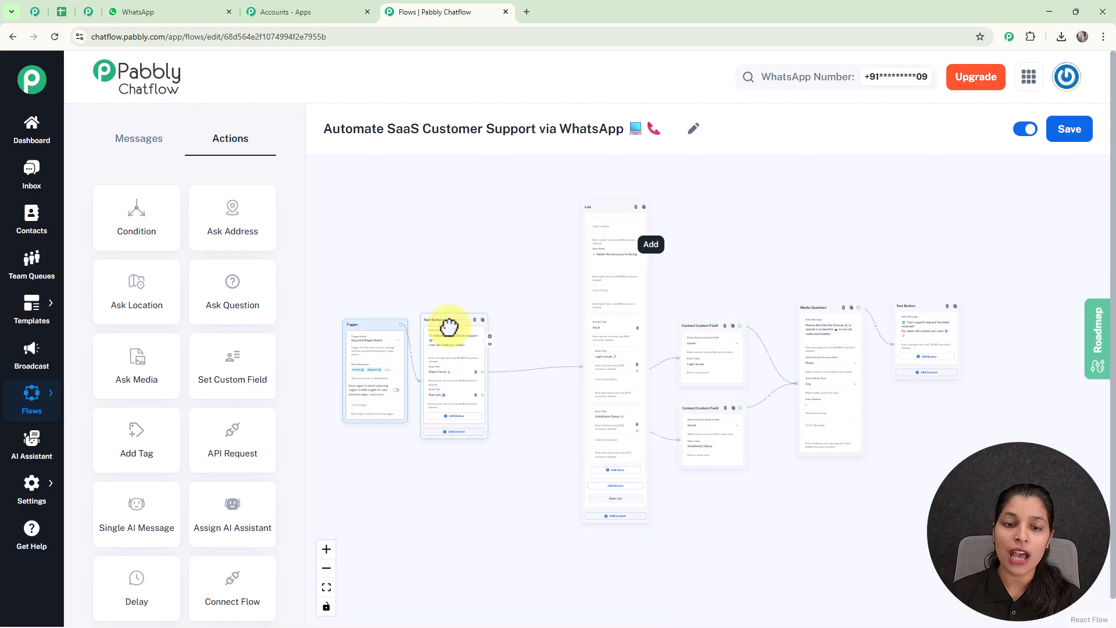
left_click_drag(558, 299, 565, 235)
scroll(518, 434, "up", 4)
- Attach a new List step to the Plan Info reply, placed below the existing list
left_click_drag(518, 433, 558, 406)
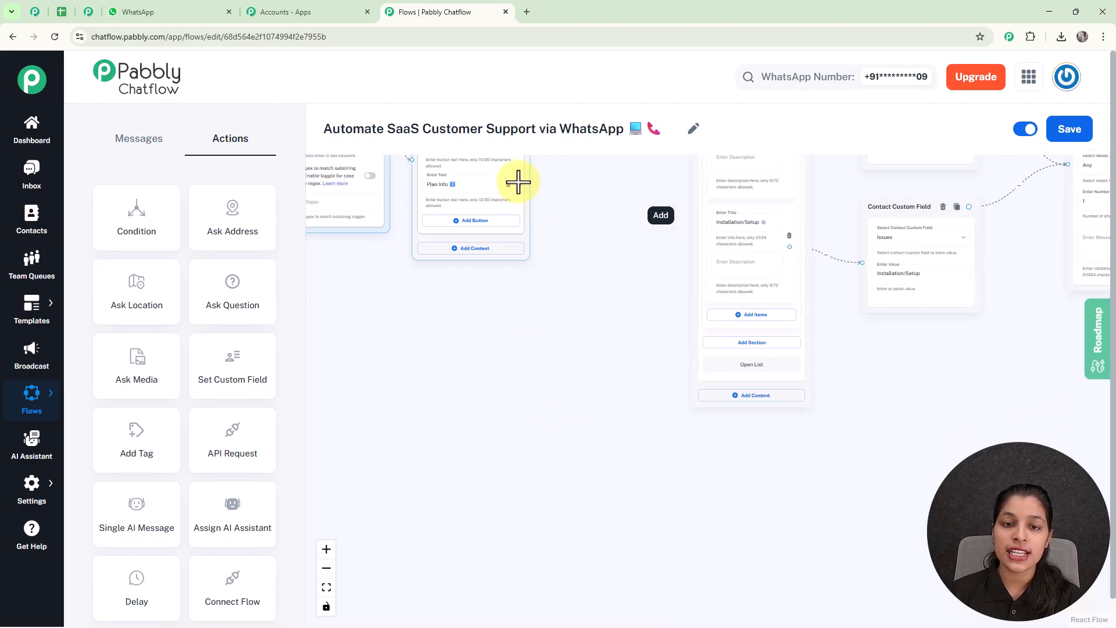
left_click_drag(520, 184, 735, 426)
left_click(641, 450)
left_click_drag(886, 480, 766, 289)
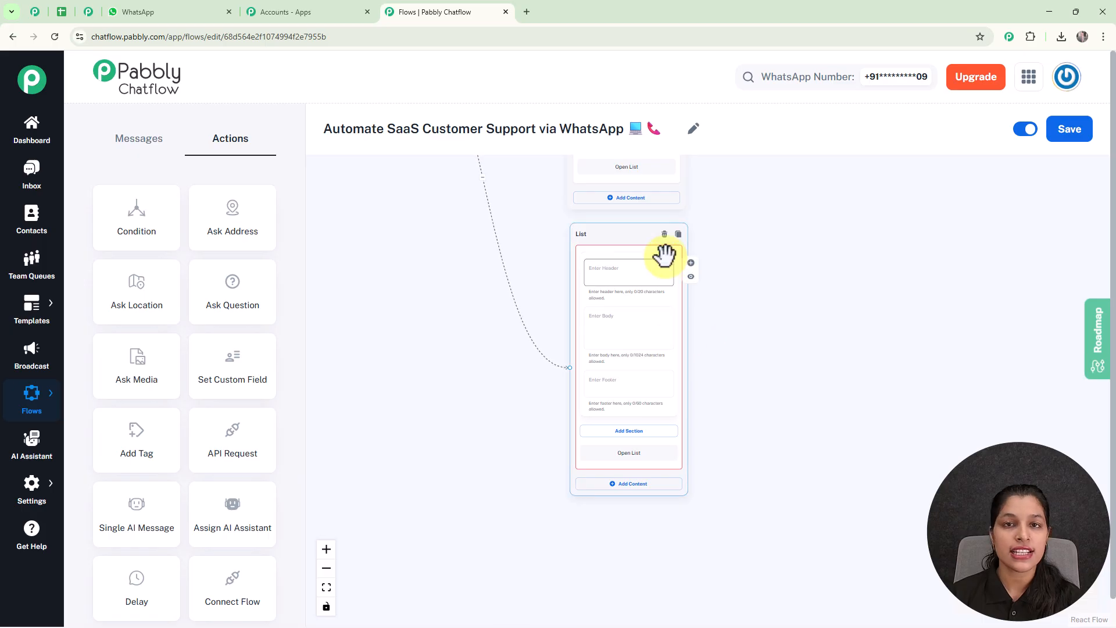
- Pan across the filled plans list to check its Basic Plan and Pro Plan items
scroll(745, 350, "up", 3)
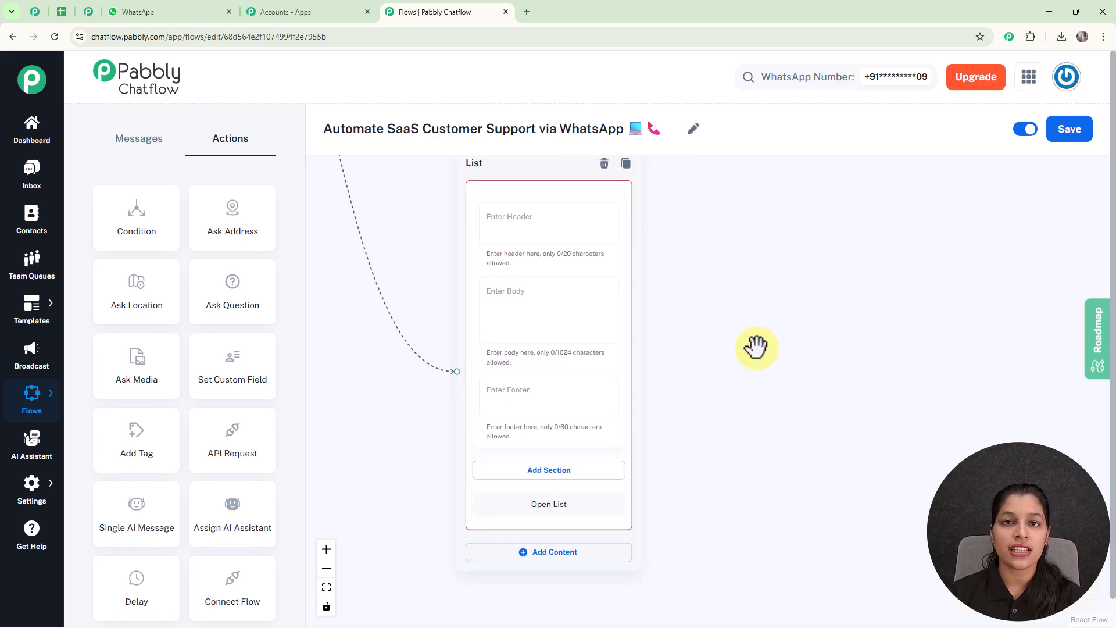
left_click_drag(740, 351, 887, 463)
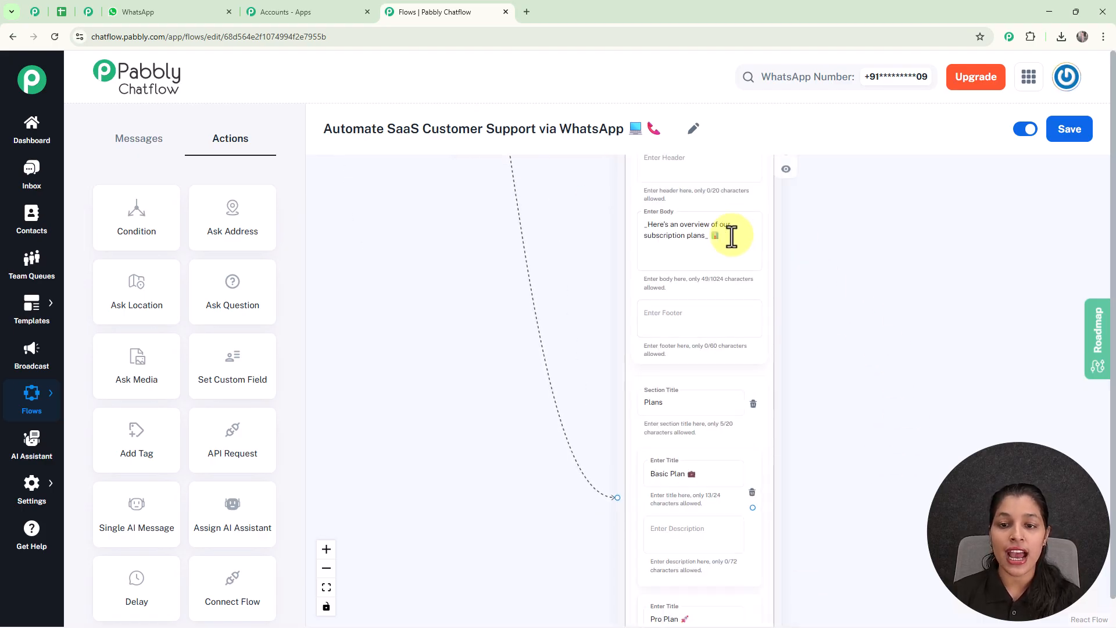
left_click_drag(934, 431, 872, 279)
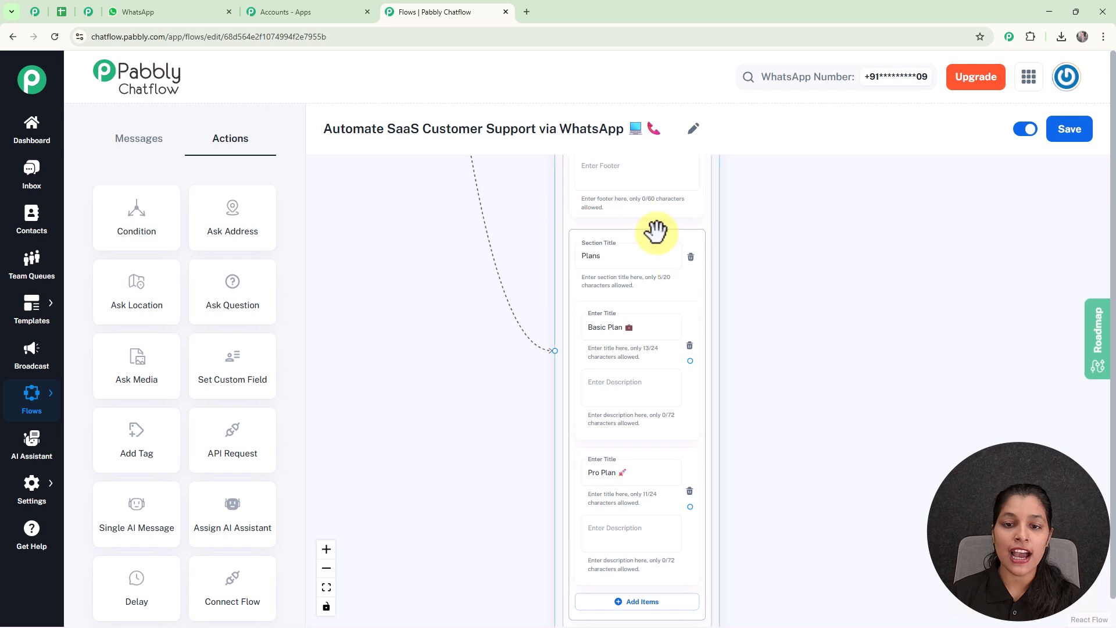
scroll(879, 423, "up", 2)
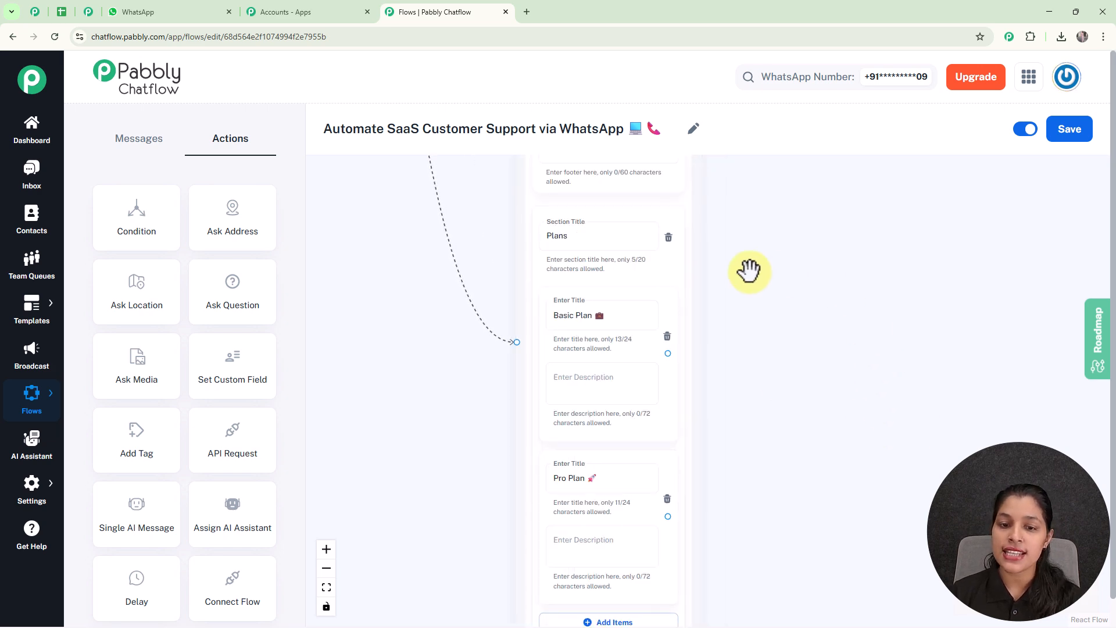
scroll(726, 457, "down", 4)
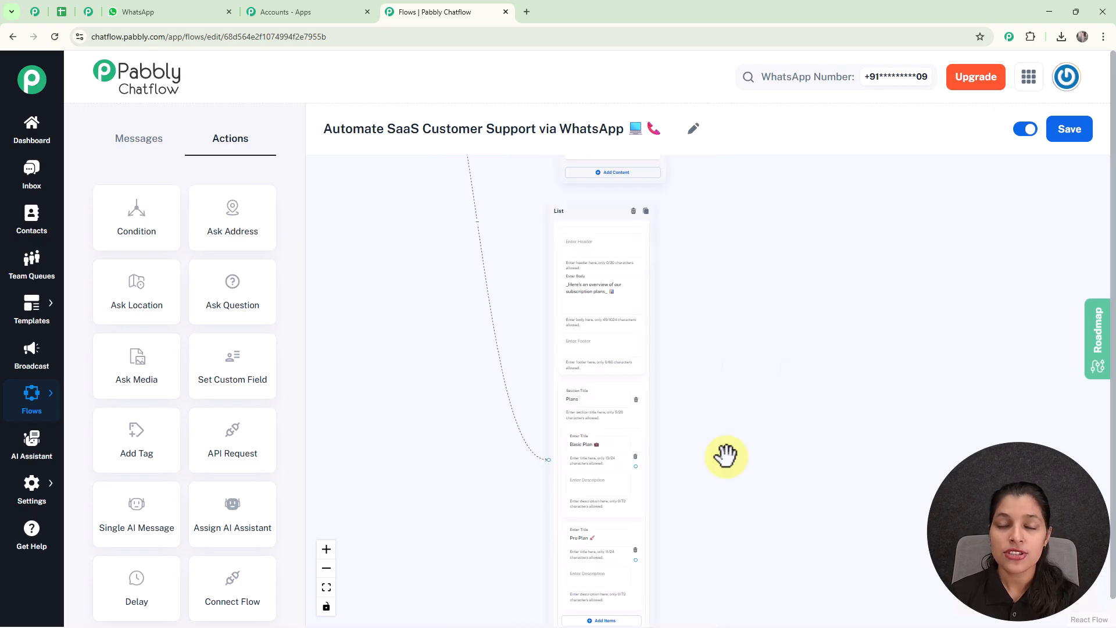
left_click_drag(795, 477, 795, 377)
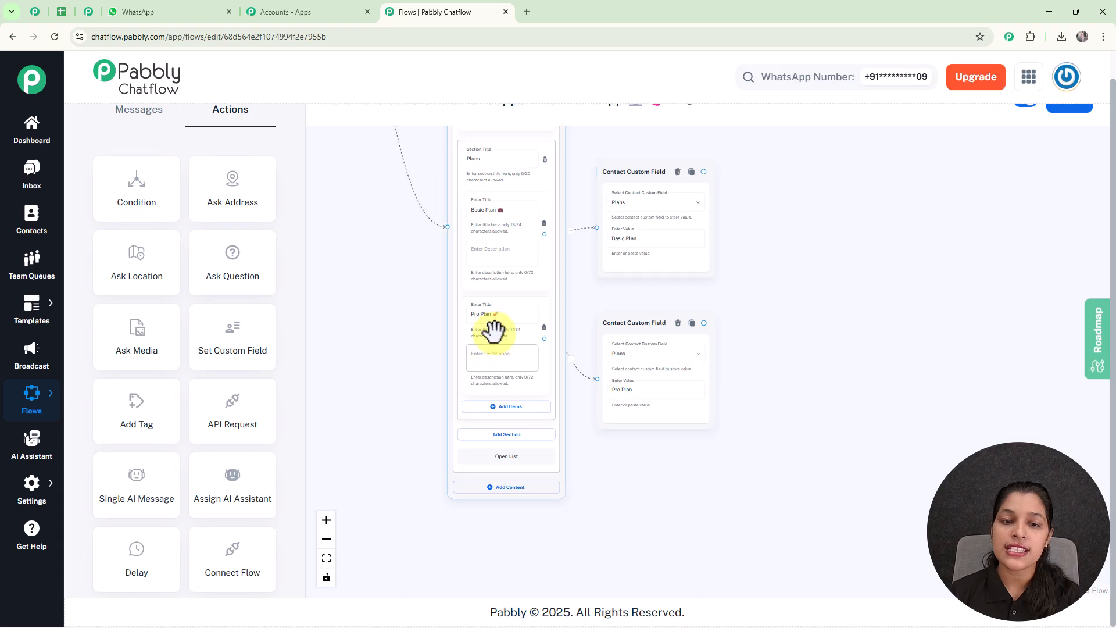
- Add a Text Button message step after the Basic Plan field step
left_click_drag(703, 171, 819, 165)
left_click(837, 325)
- Link the Basic Plan field to its $19/month message and add reply buttons
left_click_drag(561, 234, 539, 320)
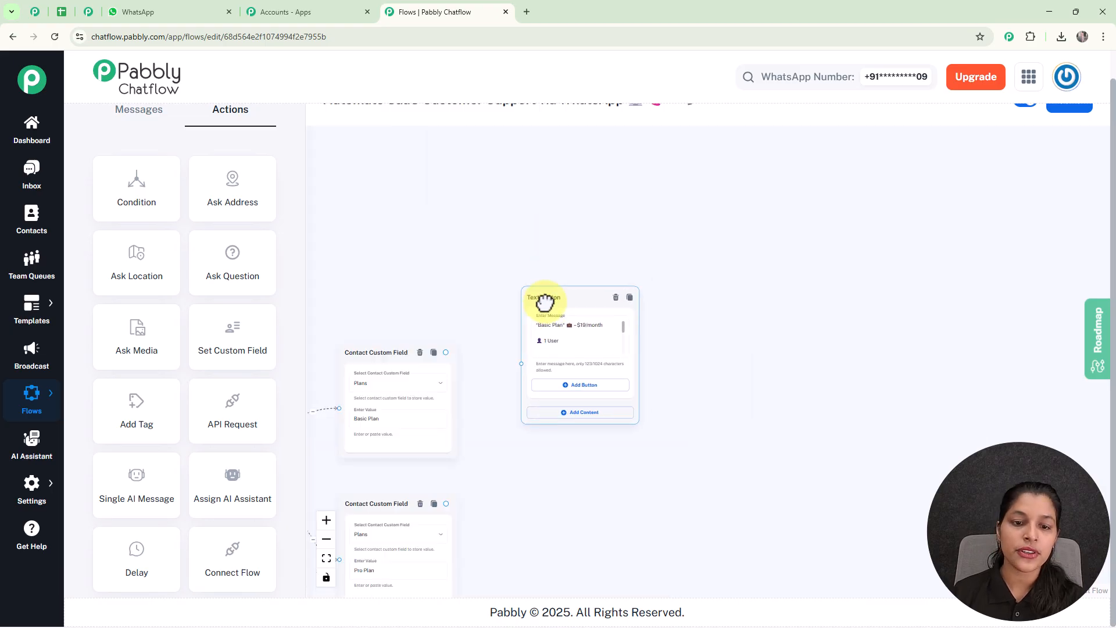
scroll(488, 360, "up", 3)
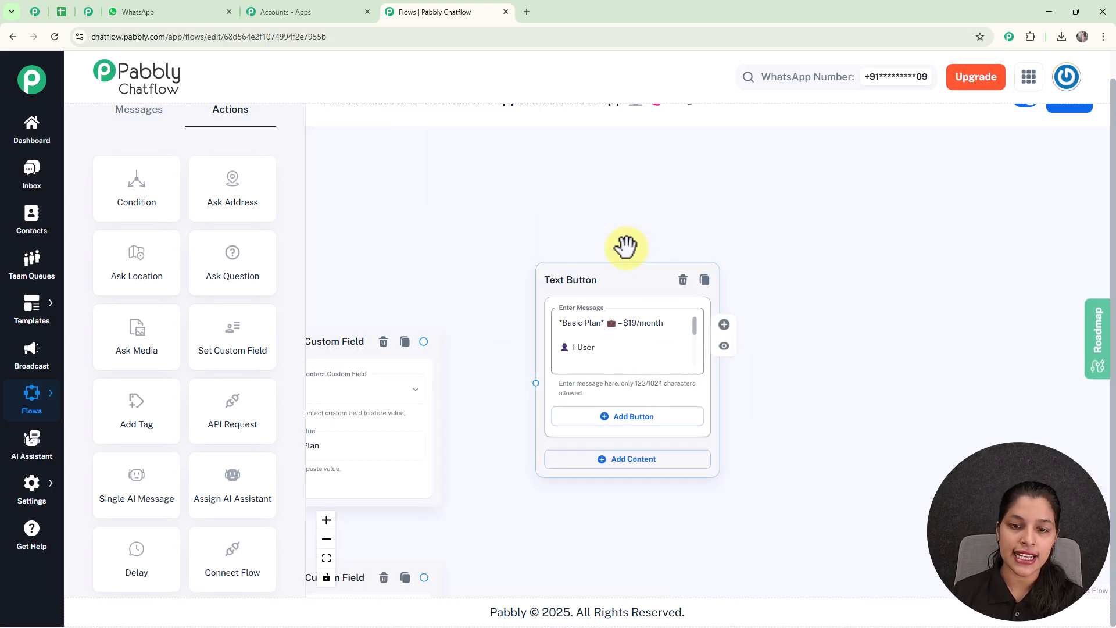
left_click(426, 336)
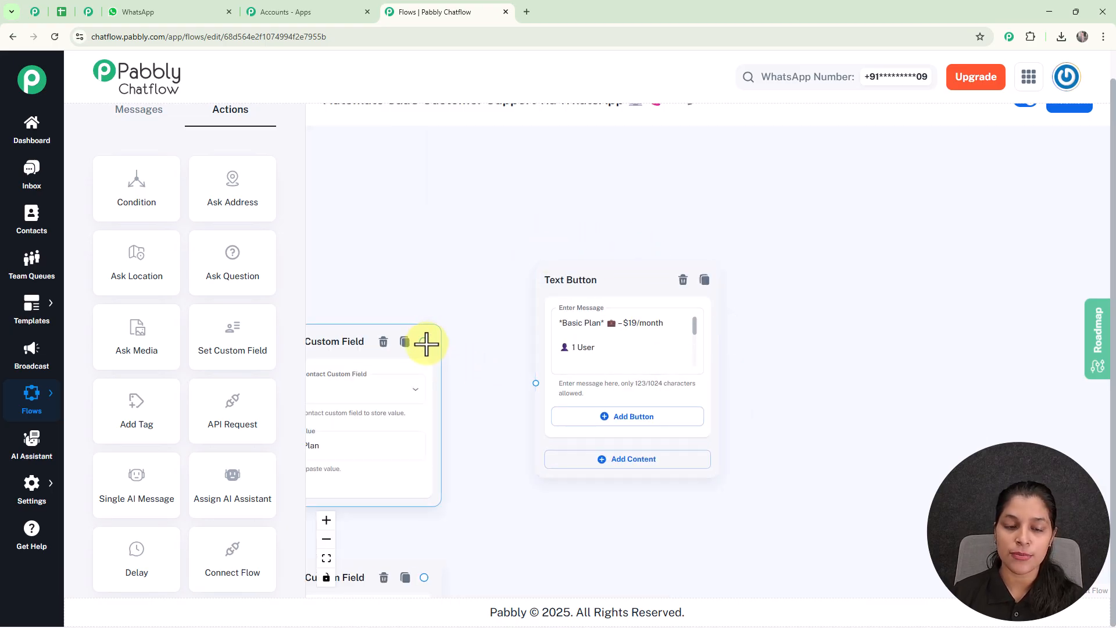
left_click_drag(427, 342, 533, 383)
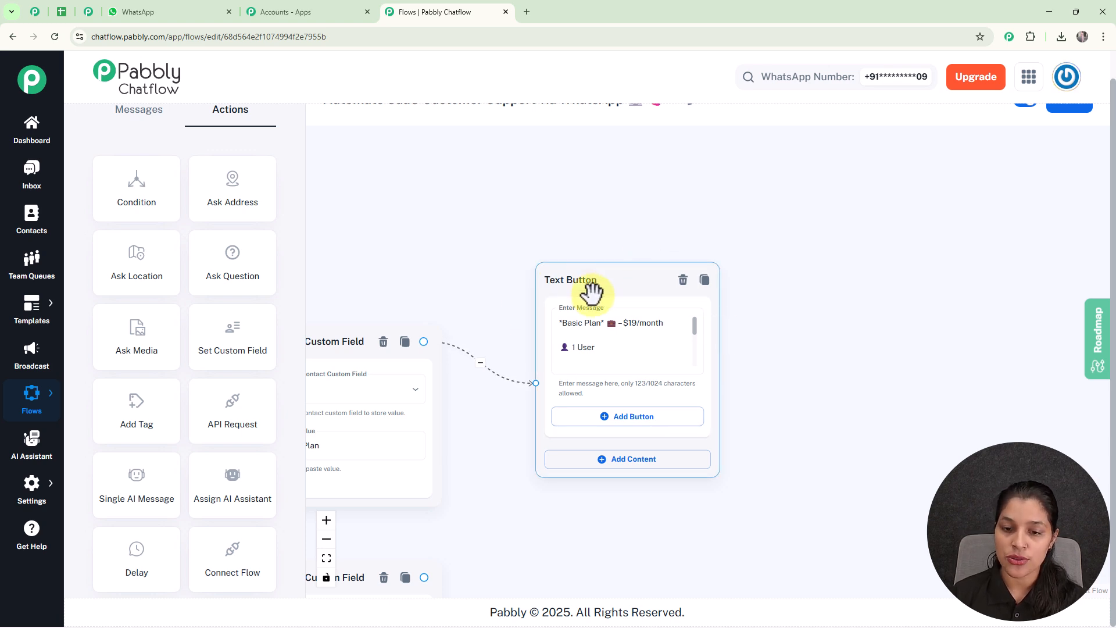
left_click(622, 423)
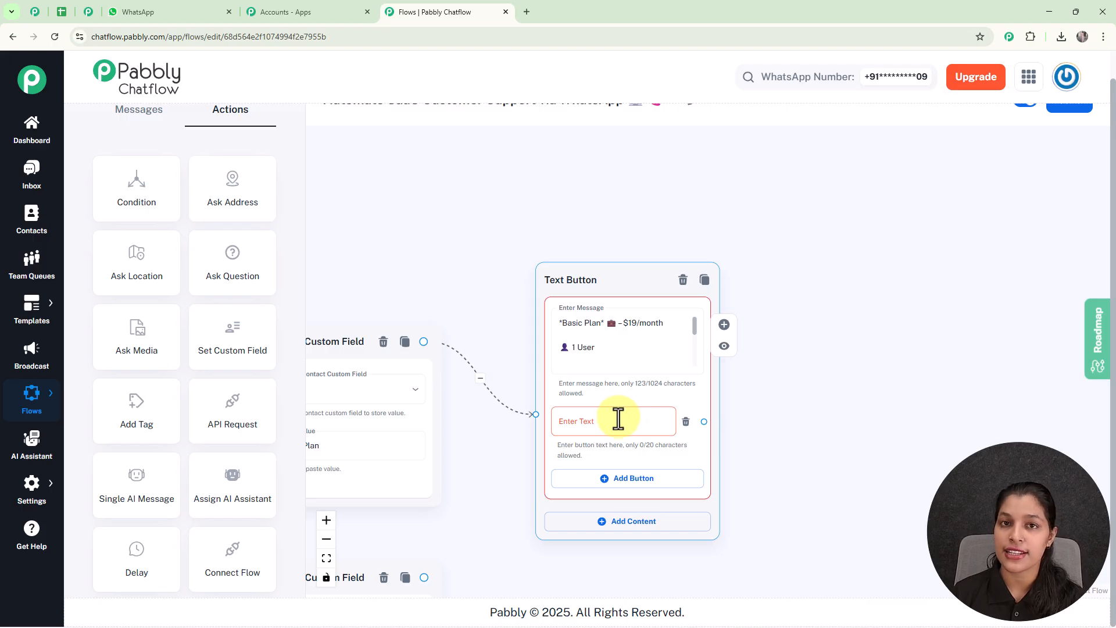
scroll(617, 419, "down", 5)
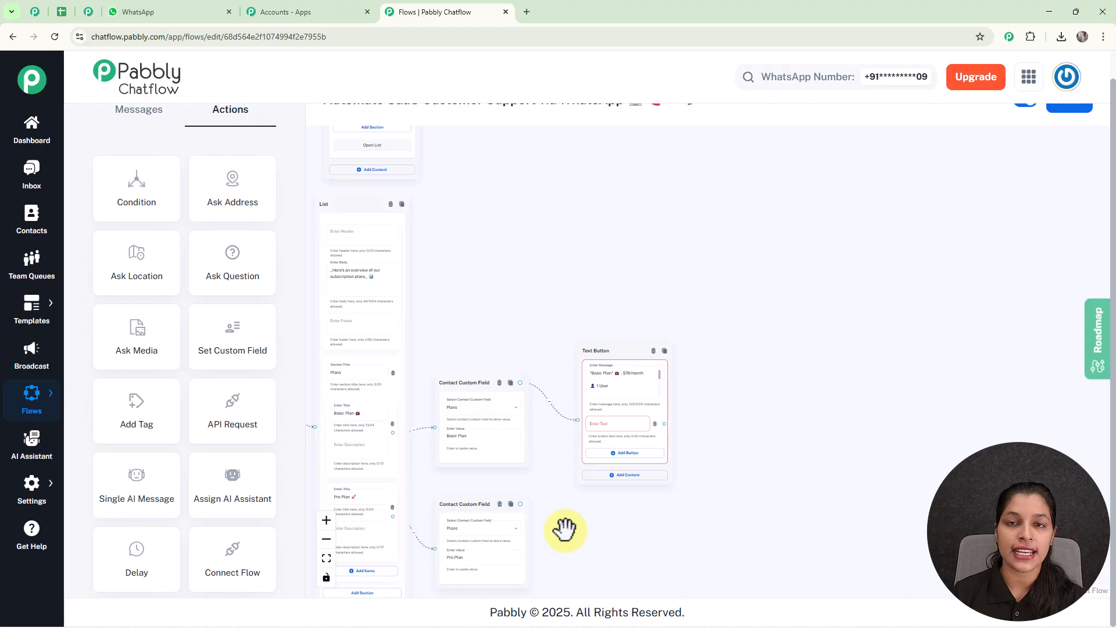
left_click_drag(565, 529, 505, 338)
scroll(506, 339, "up", 1)
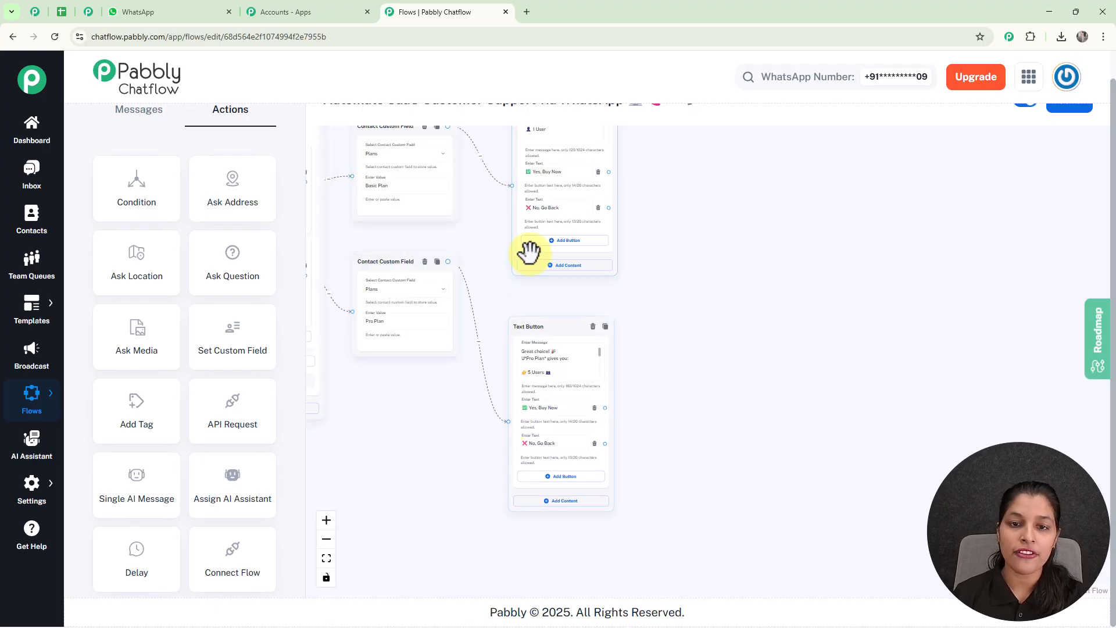
- Connect the Basic Plan and Pro Plan 'No, Go Back' buttons back to the plans List node
scroll(661, 244, "up", 1)
left_click_drag(660, 244, 687, 324)
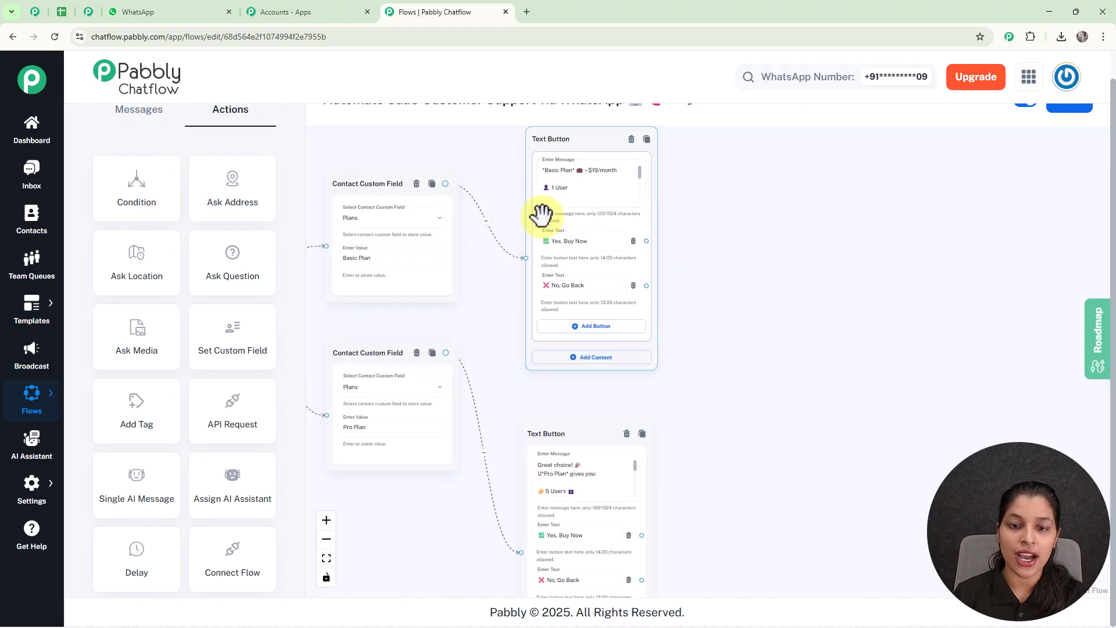
scroll(710, 320, "down", 2)
left_click_drag(724, 386, 743, 323)
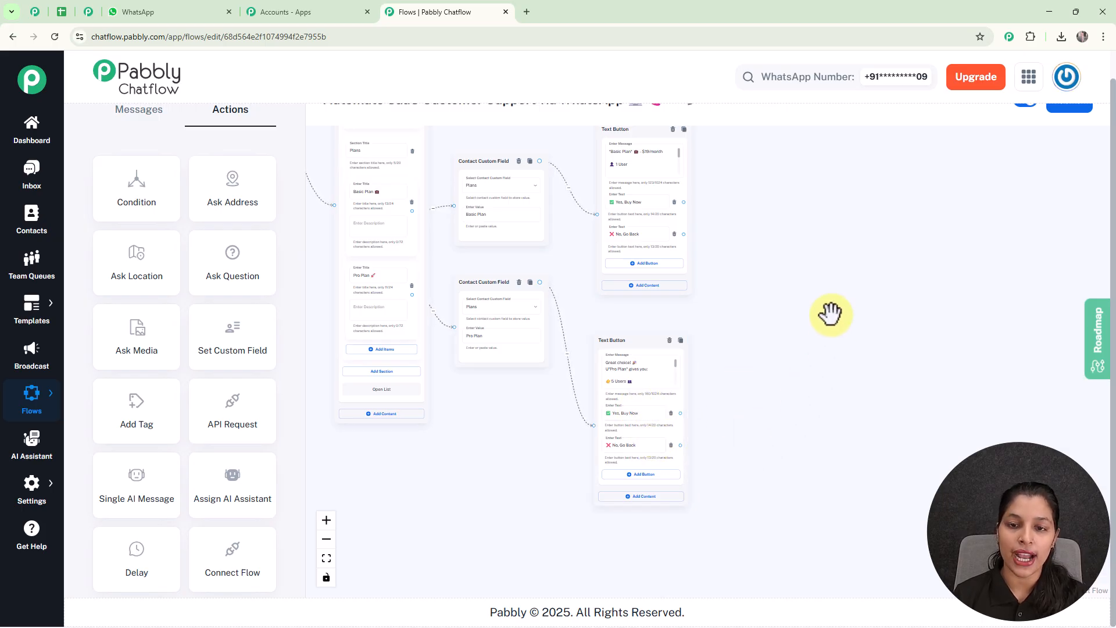
scroll(830, 313, "down", 3)
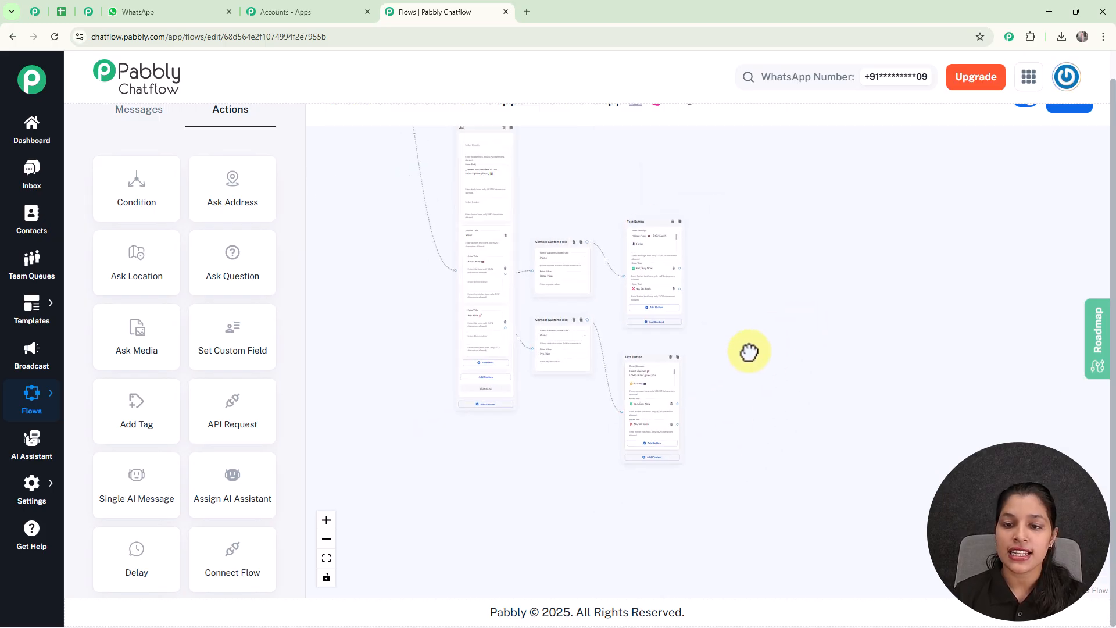
scroll(601, 290, "up", 5)
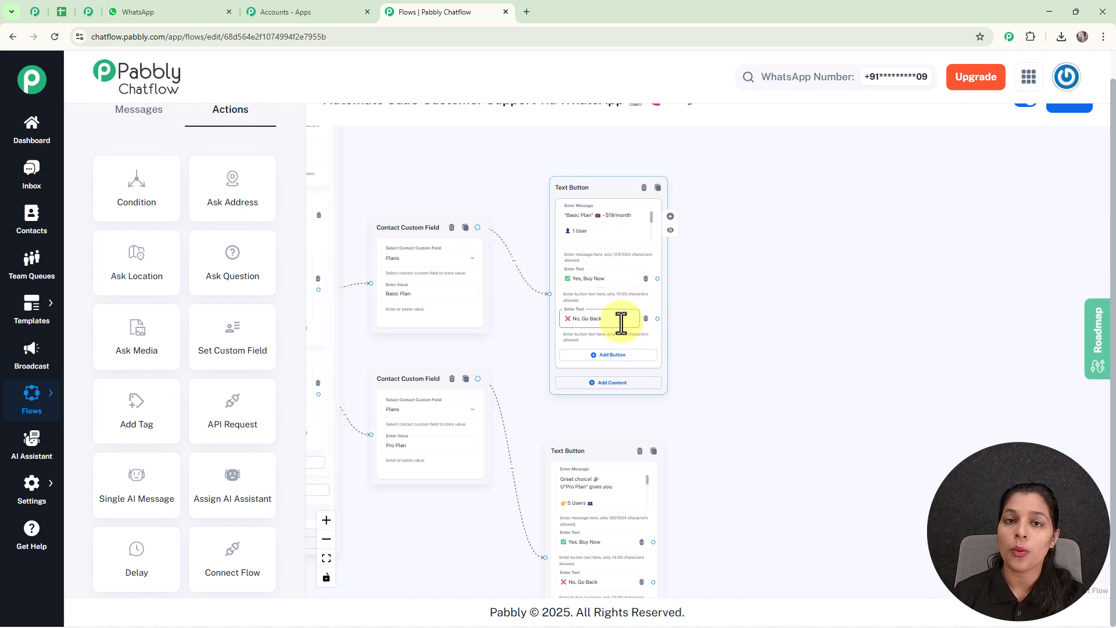
scroll(654, 314, "up", 2)
left_click_drag(656, 314, 569, 268)
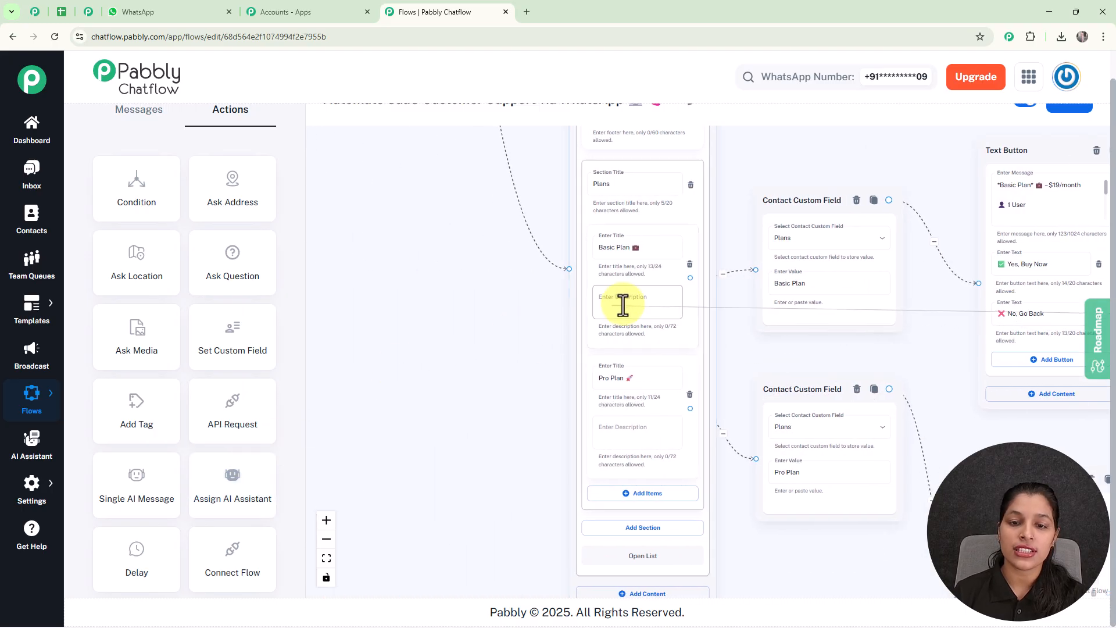
scroll(607, 283, "down", 3)
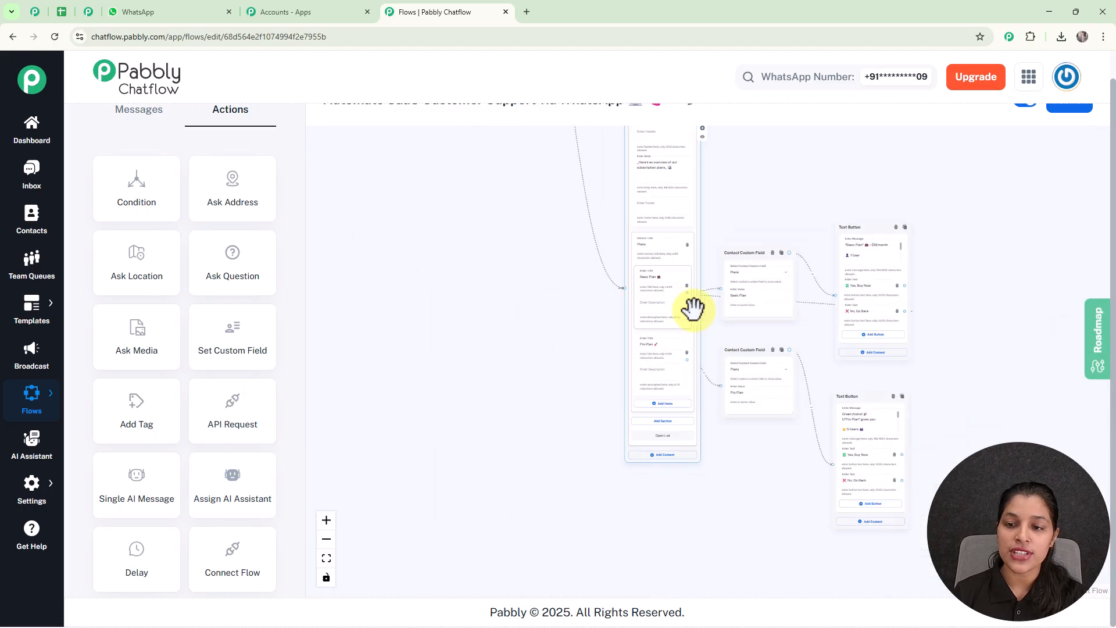
scroll(899, 480, "up", 3)
left_click_drag(900, 478, 469, 324)
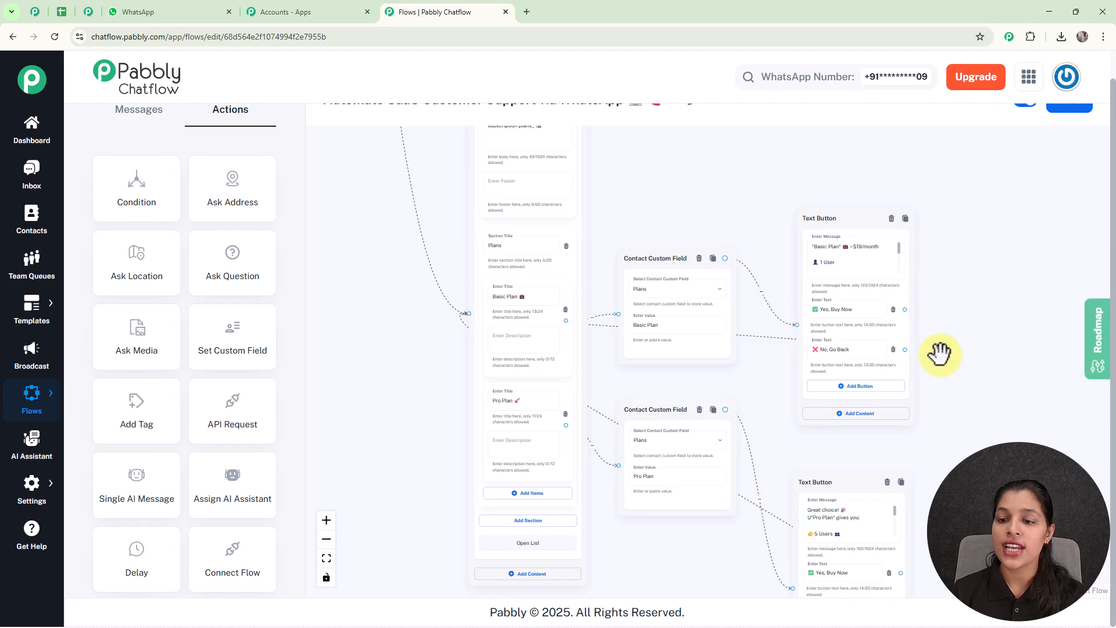
left_click_drag(956, 377, 837, 364)
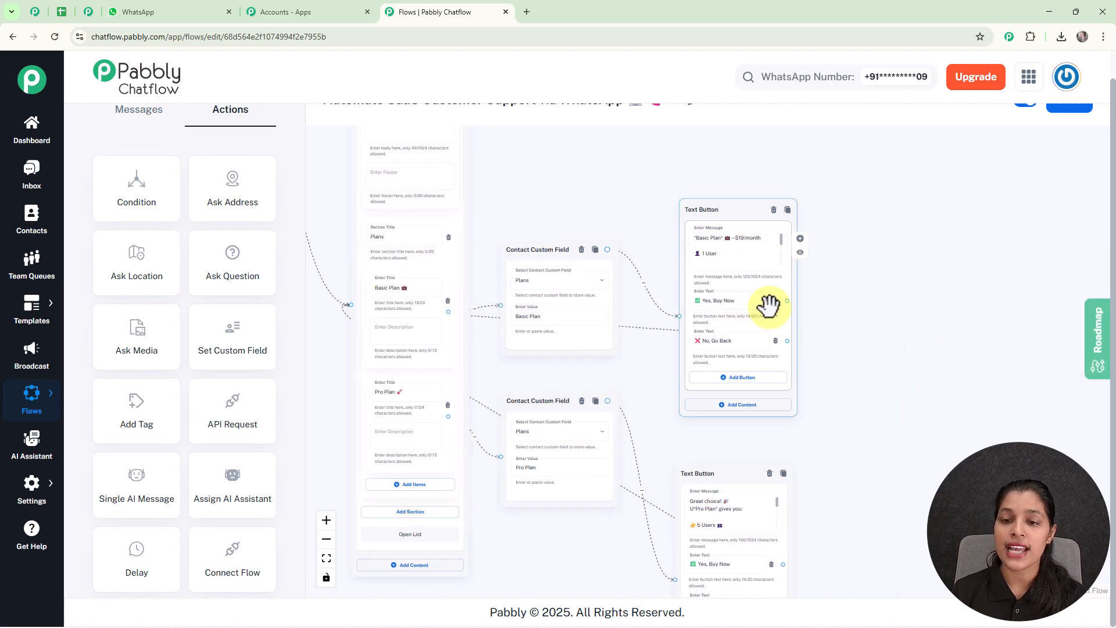
scroll(827, 325, "up", 2)
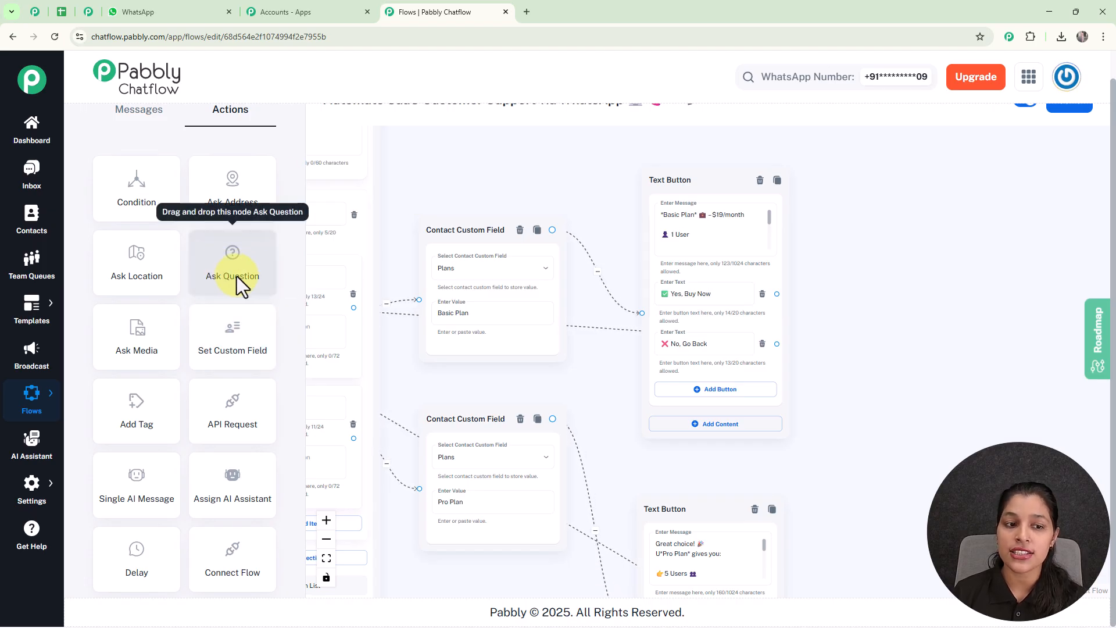
- Add an Ask Question node and place it beside the plan messages
left_click_drag(236, 277, 912, 412)
left_click_drag(872, 326, 691, 232)
left_click_drag(774, 322, 764, 269)
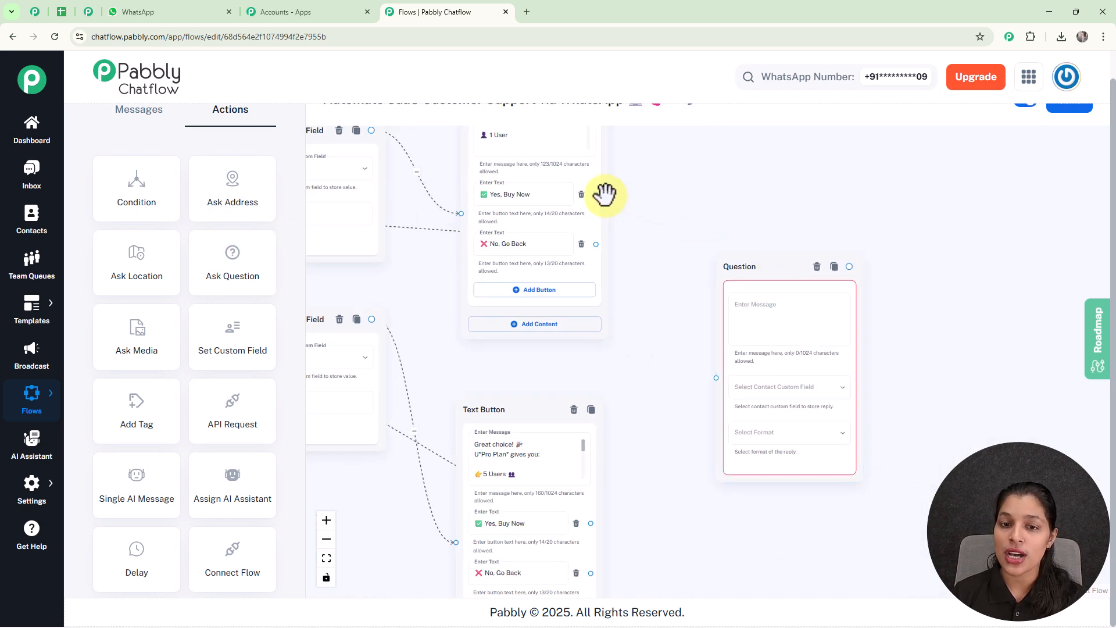
- Connect the Basic Plan and Pro Plan Yes, Buy Now buttons to the Question node
left_click_drag(596, 194, 716, 378)
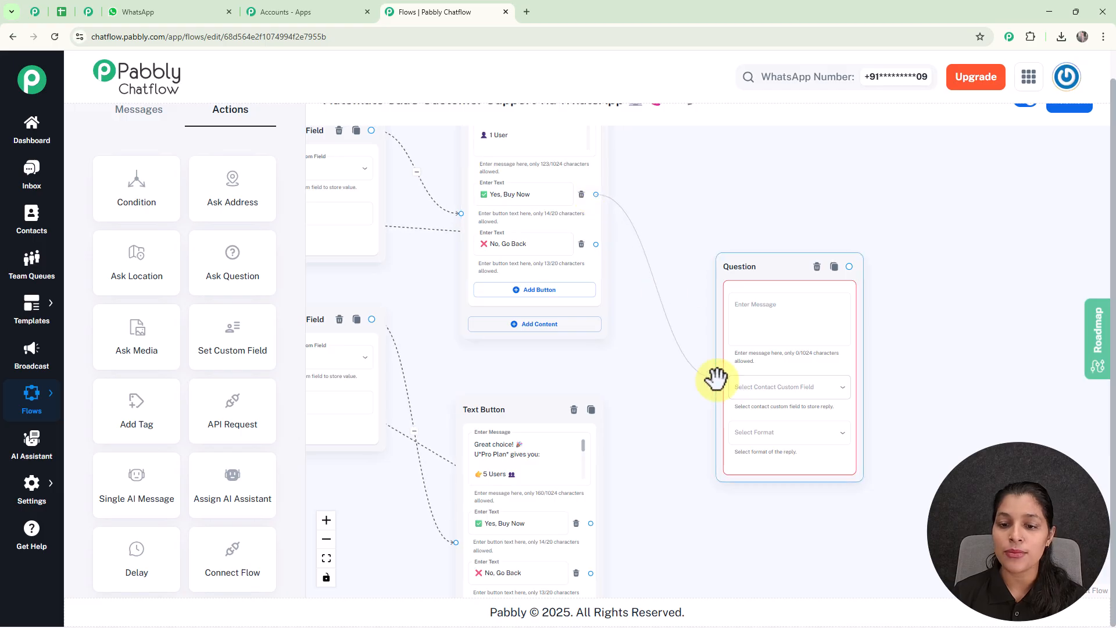
scroll(671, 445, "down", 1)
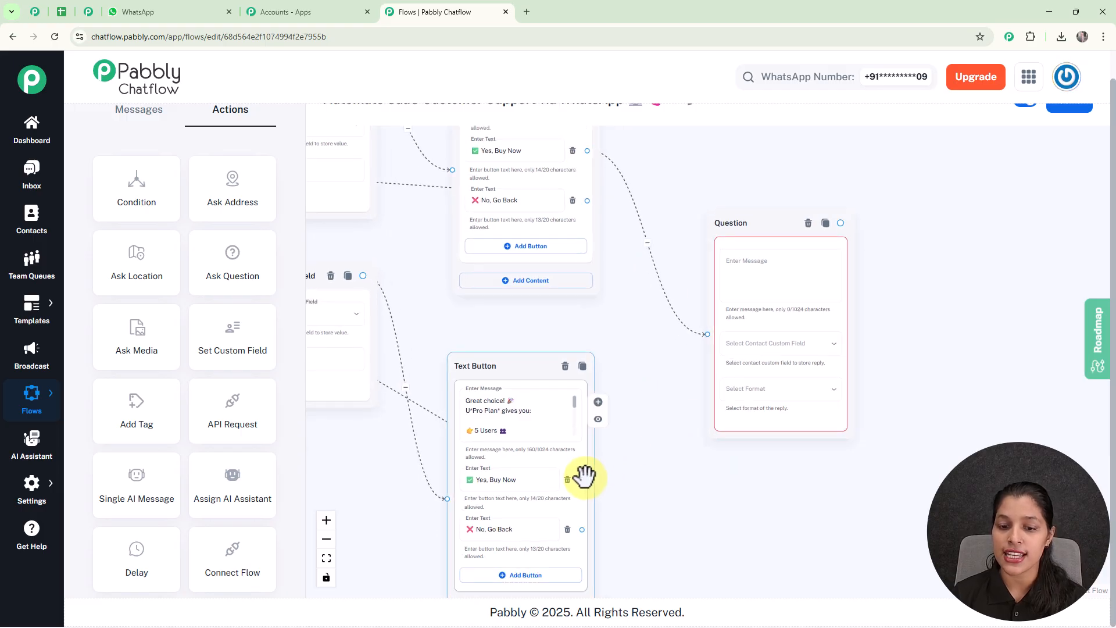
left_click_drag(582, 479, 706, 333)
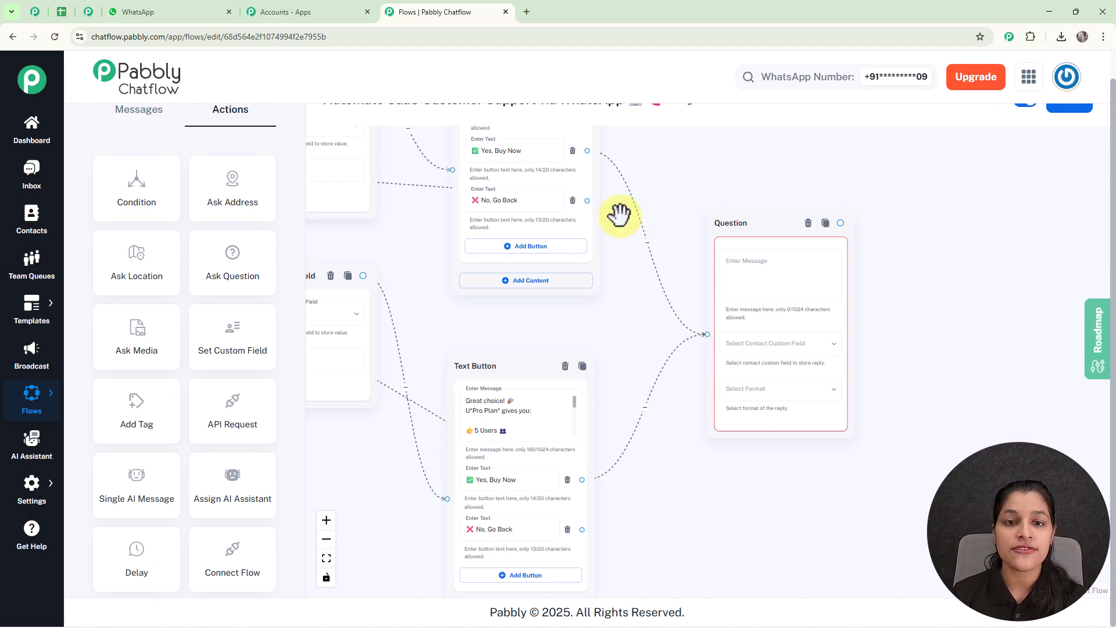
scroll(616, 235, "down", 4)
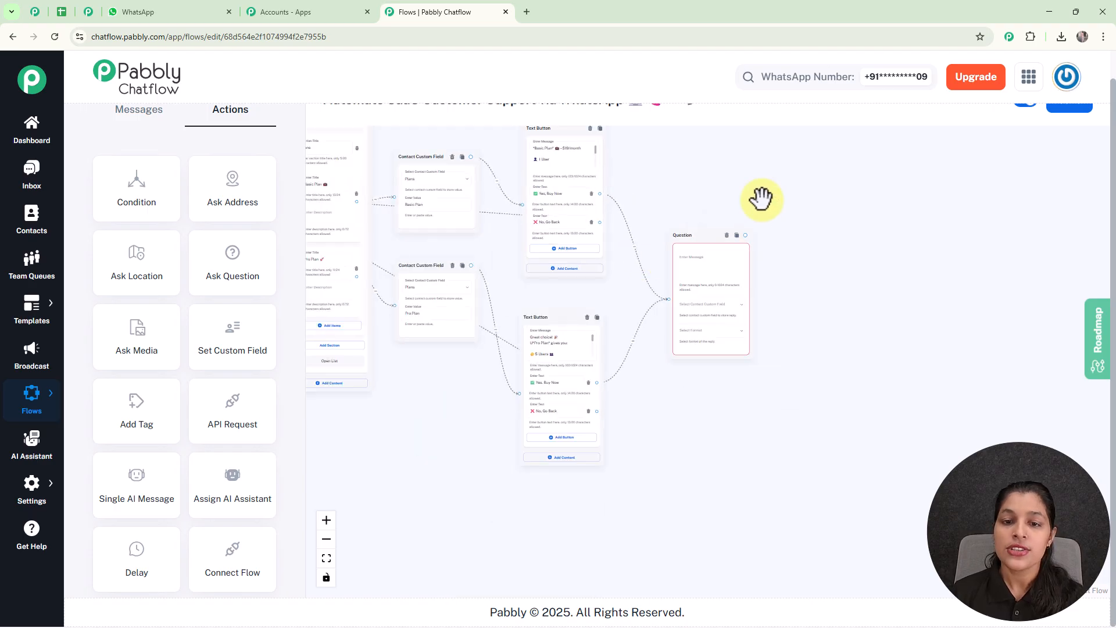
left_click_drag(773, 187, 754, 273)
scroll(723, 339, "up", 2)
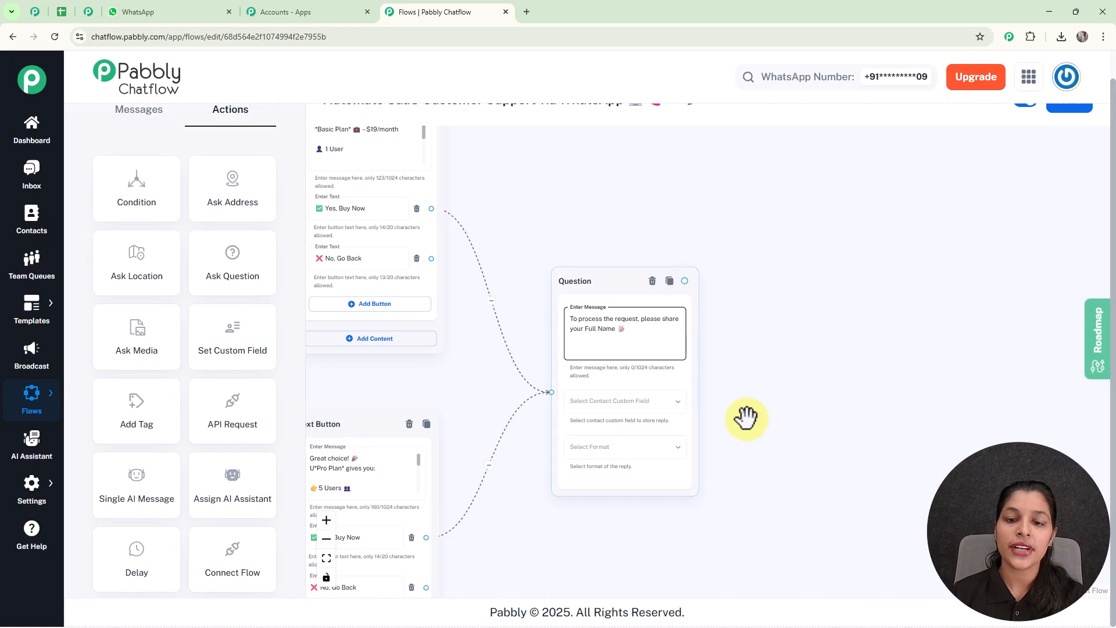
- Save the Full Name reply to the FullName contact field with reply format Any
scroll(742, 366, "up", 2)
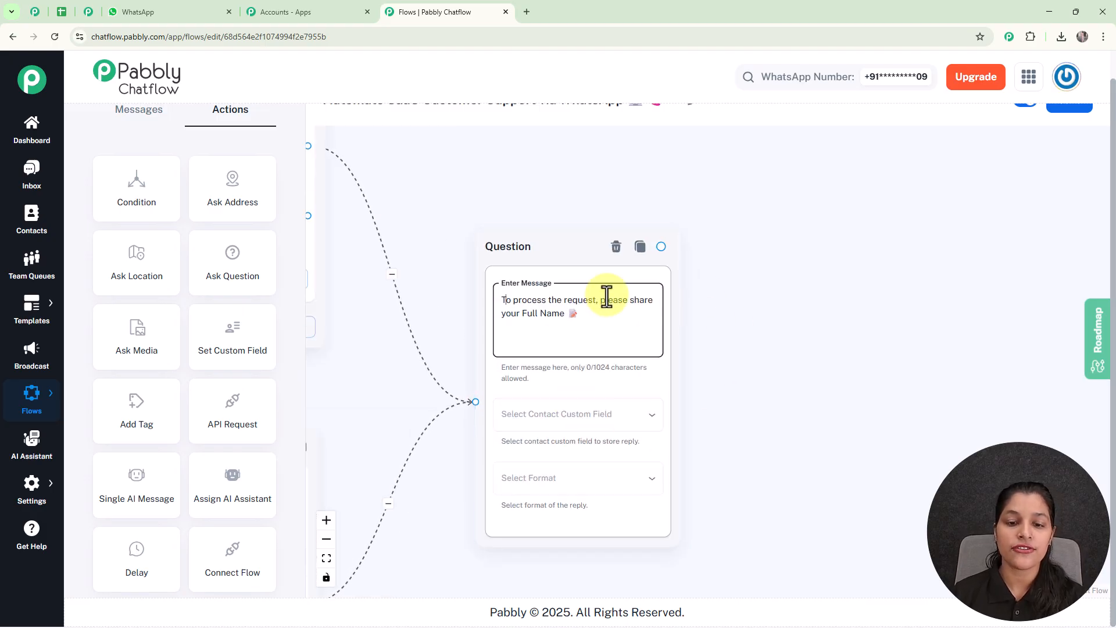
left_click(579, 422)
scroll(580, 430, "down", 11)
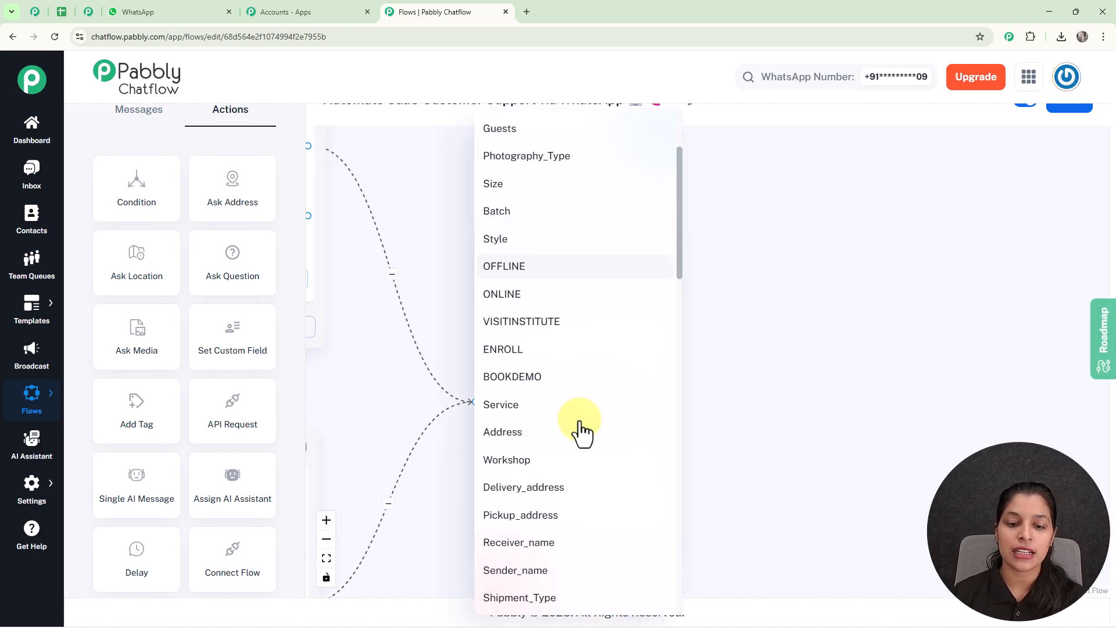
scroll(580, 430, "down", 10)
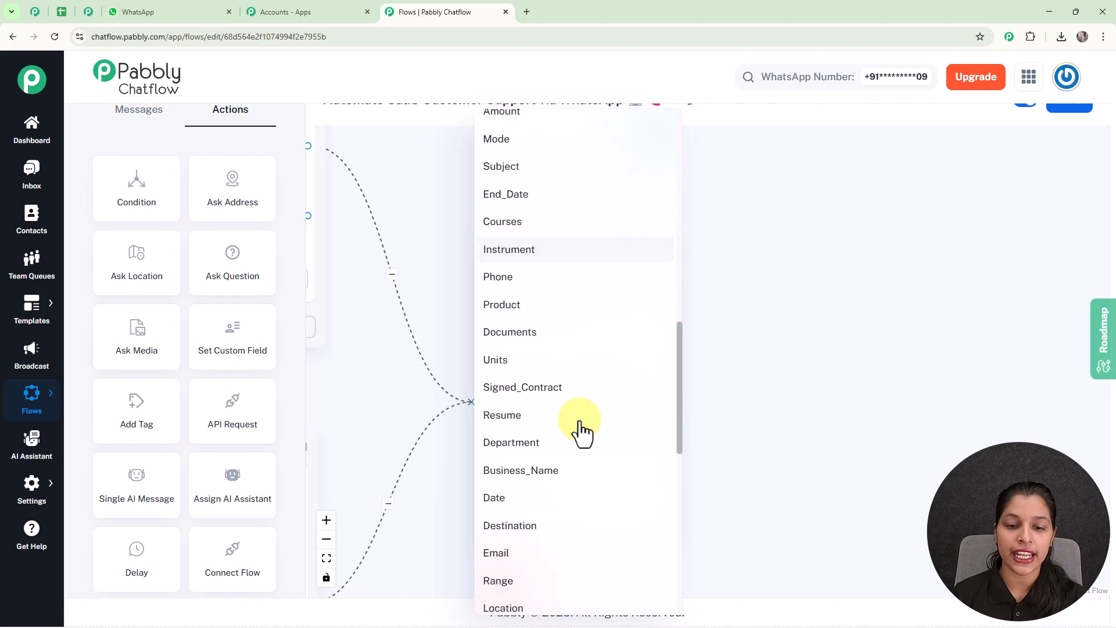
left_click(563, 459)
left_click(596, 478)
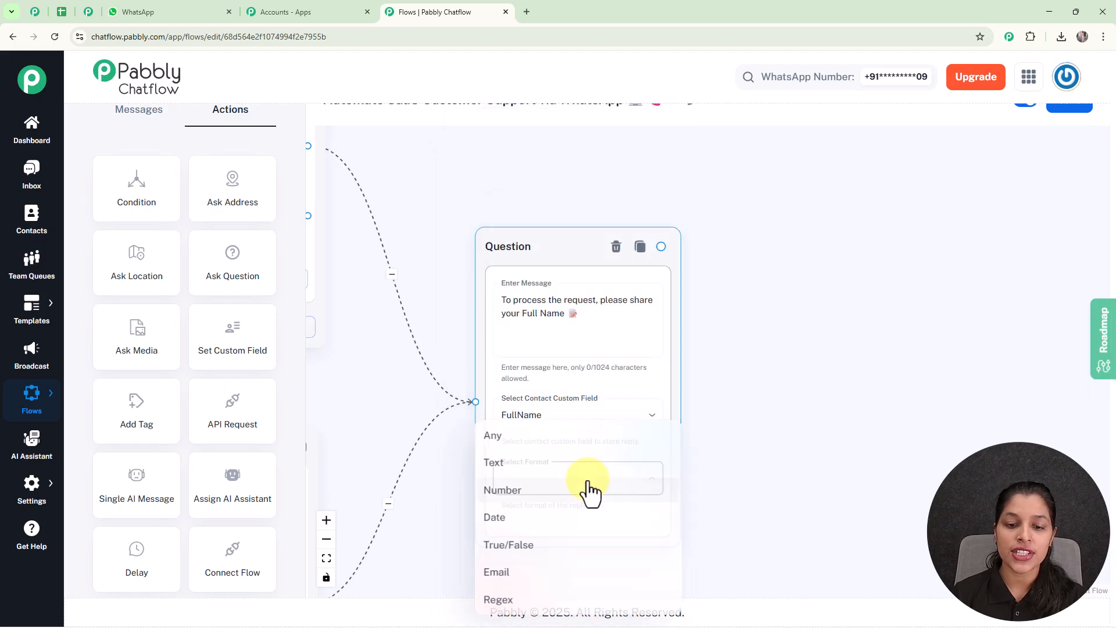
left_click(535, 434)
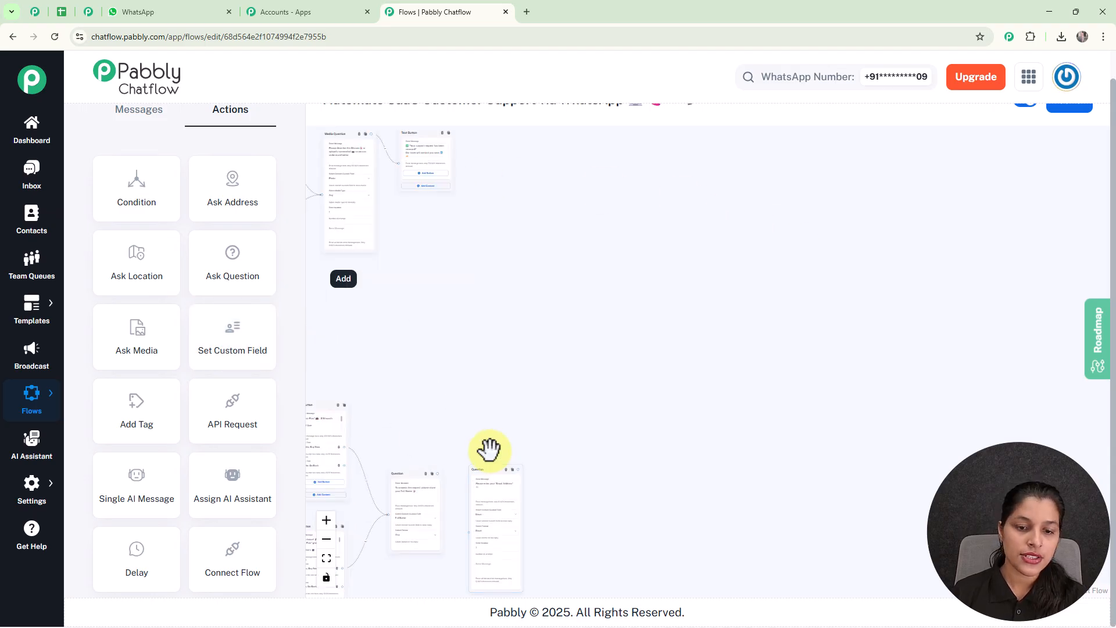
- Link the Full Name question to the Email Address question, which saves to Email in Email format
scroll(492, 450, "up", 5)
left_click_drag(500, 439, 572, 254)
scroll(515, 274, "up", 5)
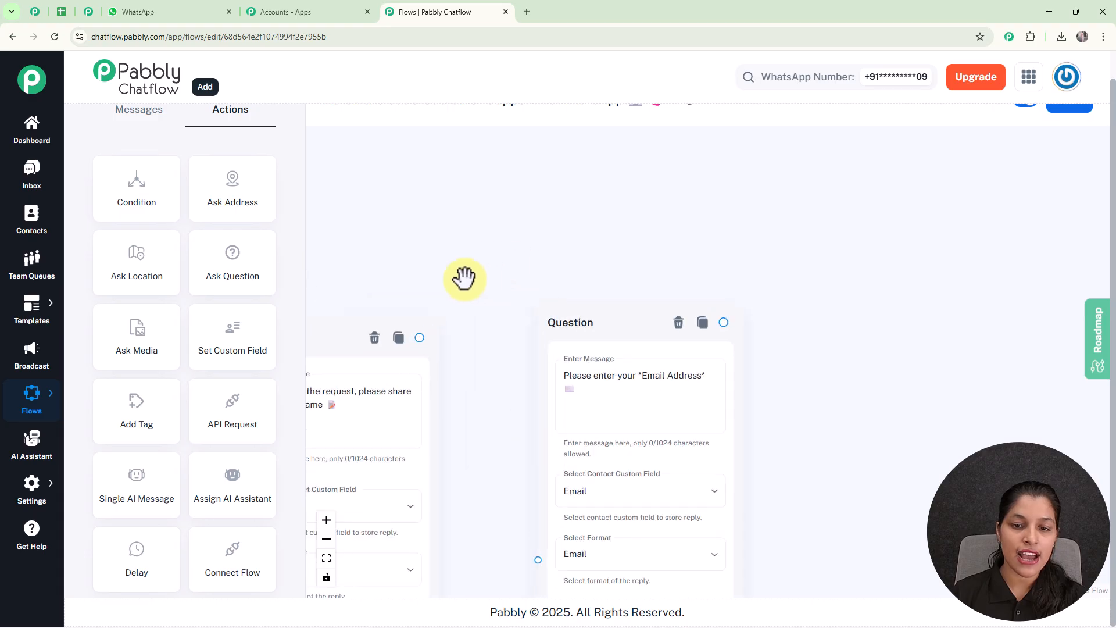
left_click_drag(465, 277, 531, 182)
left_click_drag(487, 242, 606, 465)
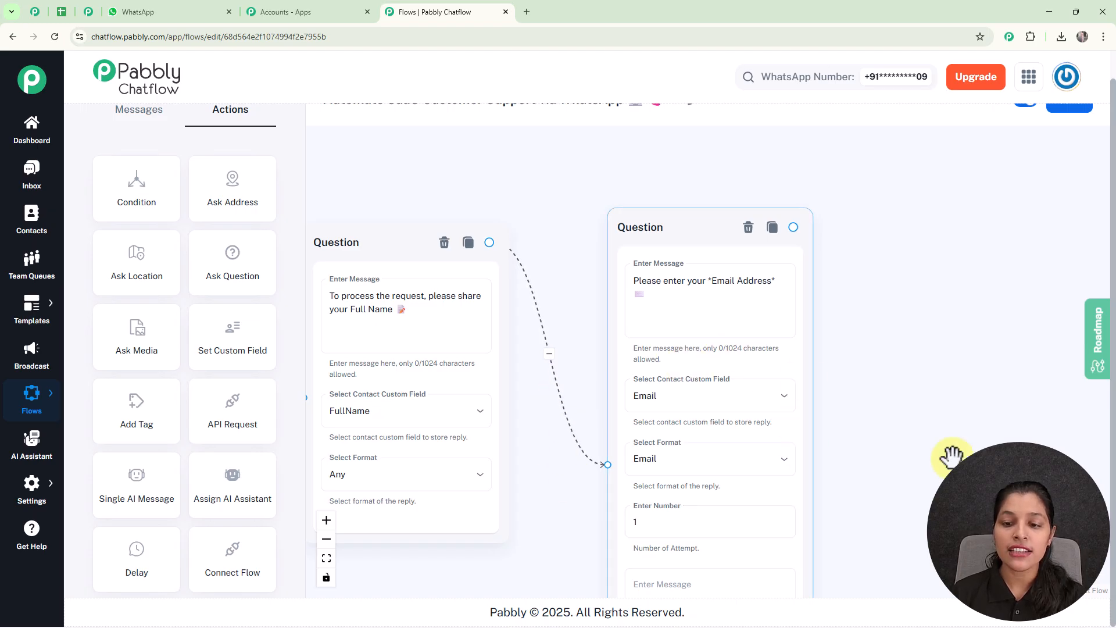
left_click_drag(963, 466, 920, 332)
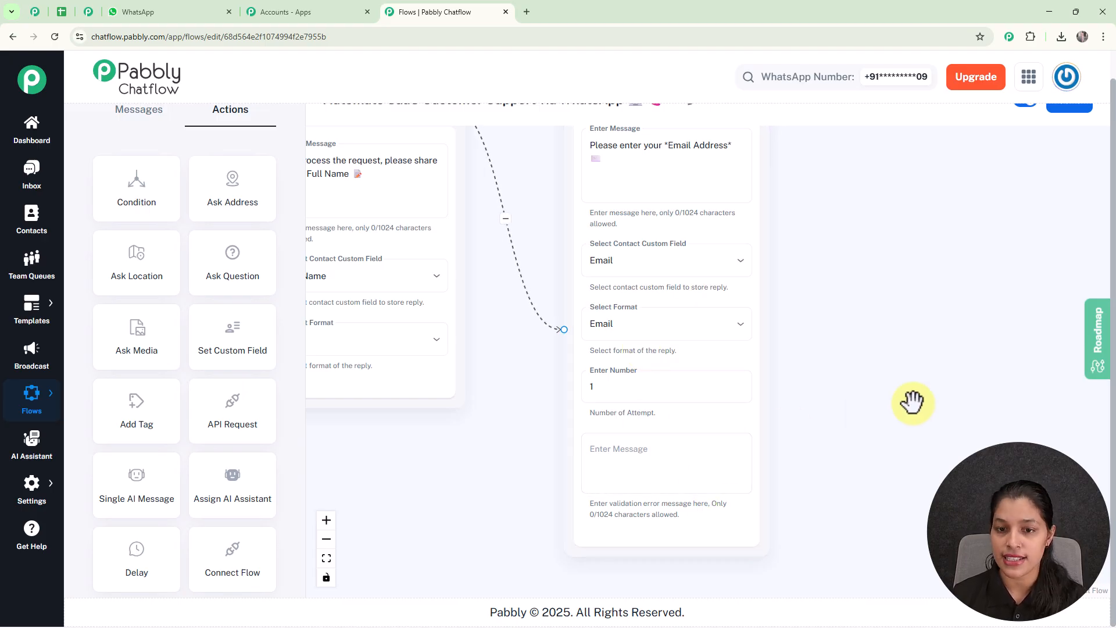
scroll(911, 402, "down", 4)
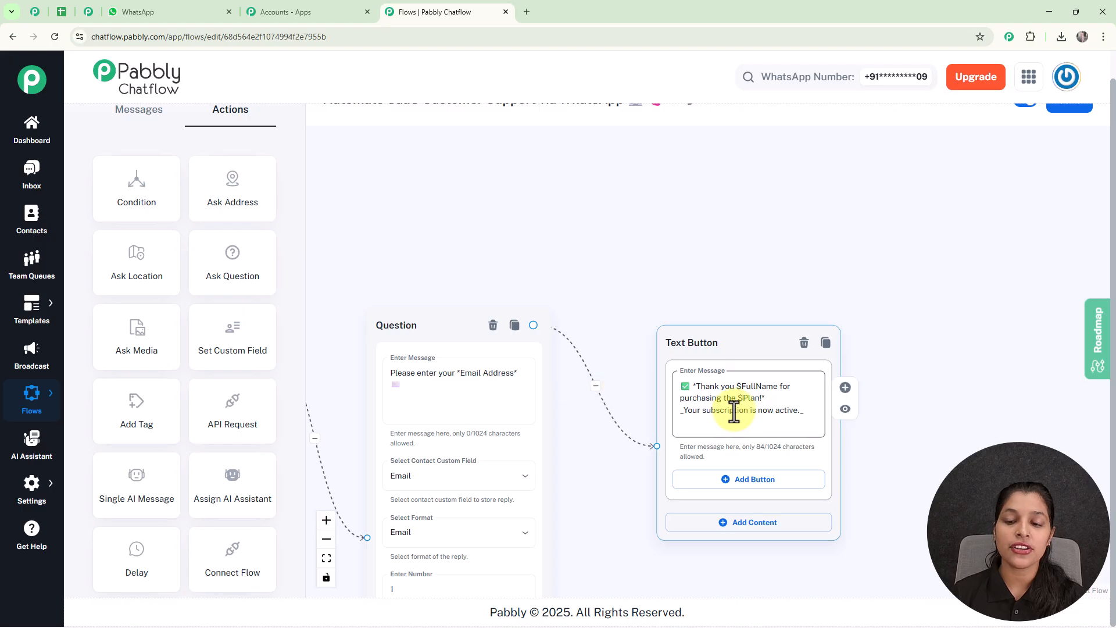
- Centre the $FullName/$Plan thank-you confirmation node, then zoom out to review the whole flow
scroll(734, 411, "up", 1)
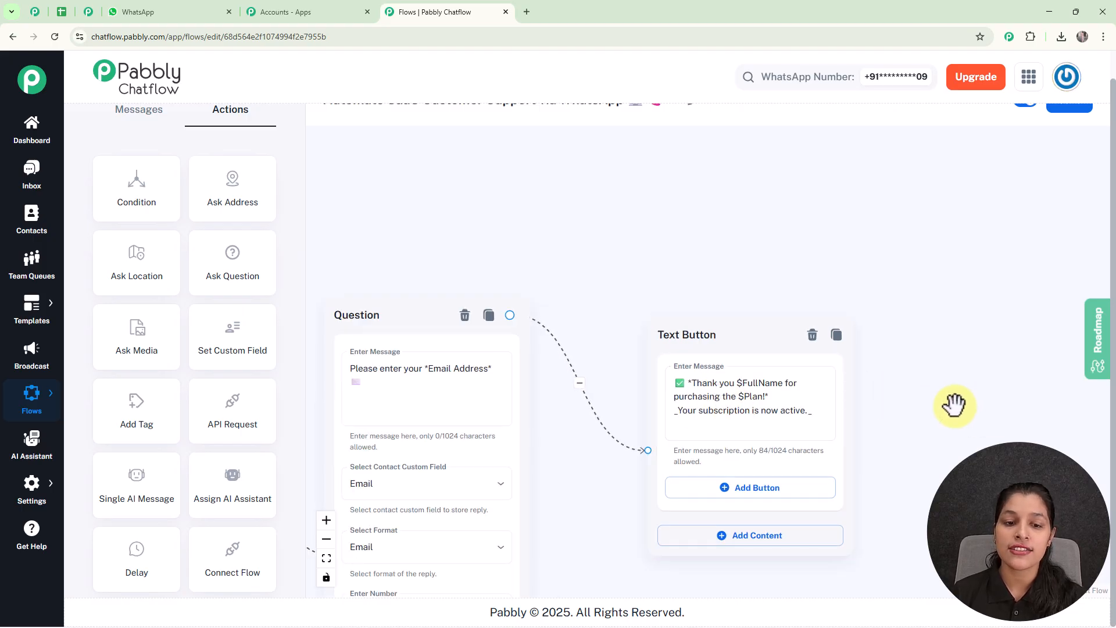
scroll(949, 405, "down", 4)
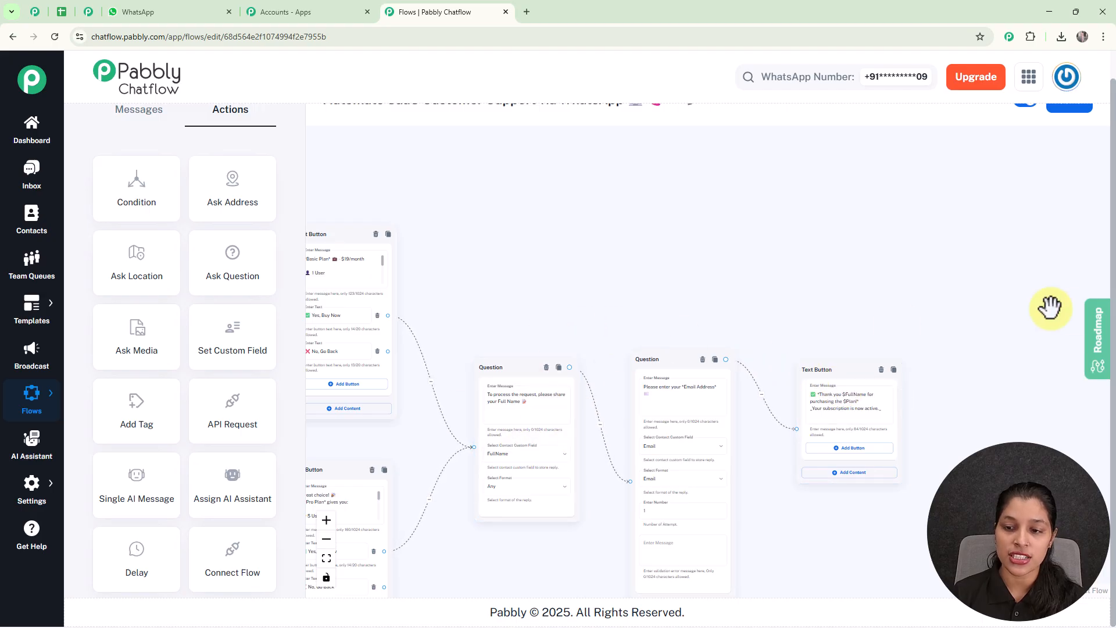
scroll(961, 329, "up", 4)
left_click_drag(859, 453, 841, 247)
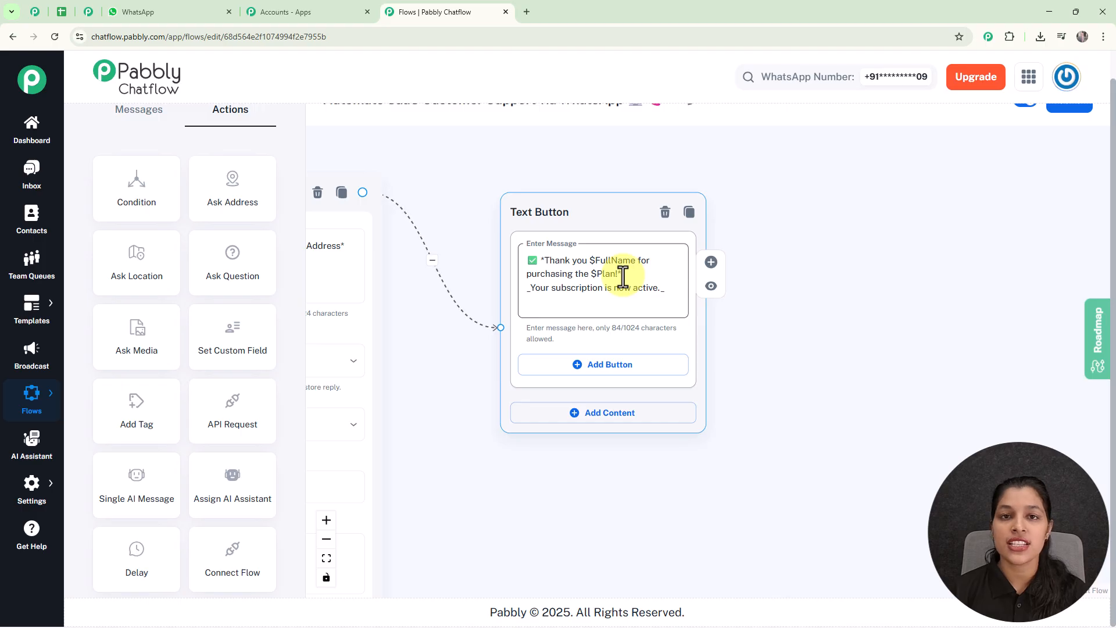
scroll(623, 278, "down", 5)
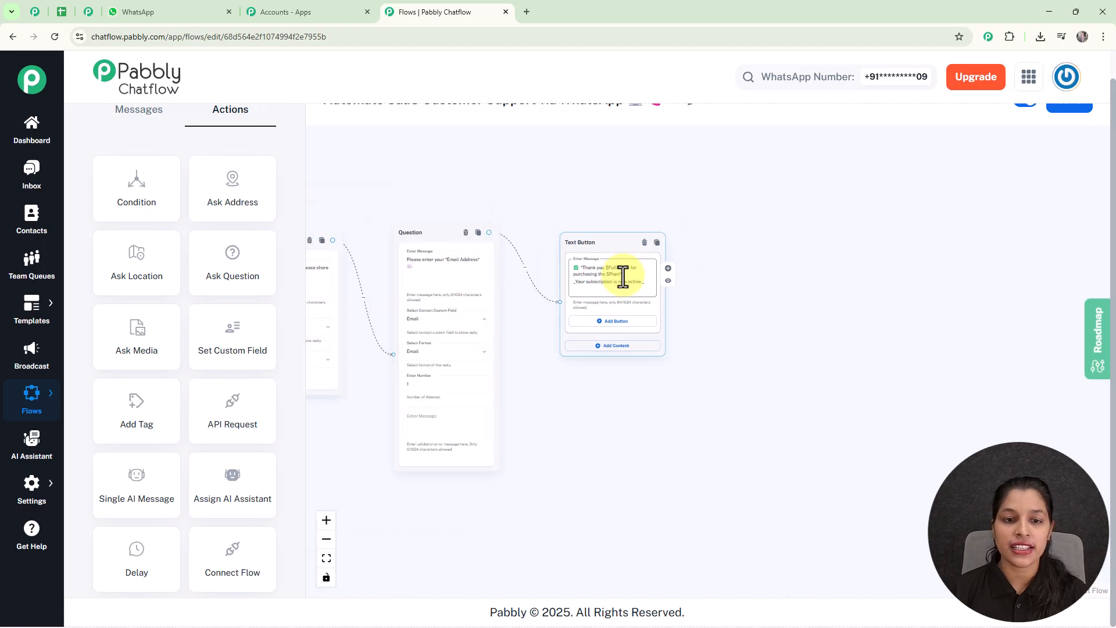
scroll(623, 277, "up", 1)
scroll(623, 277, "down", 5)
scroll(696, 361, "up", 5)
left_click_drag(697, 361, 796, 419)
- Save the complete SaaS support flow so it shows 'Flow updated successfully'
scroll(969, 106, "up", 1)
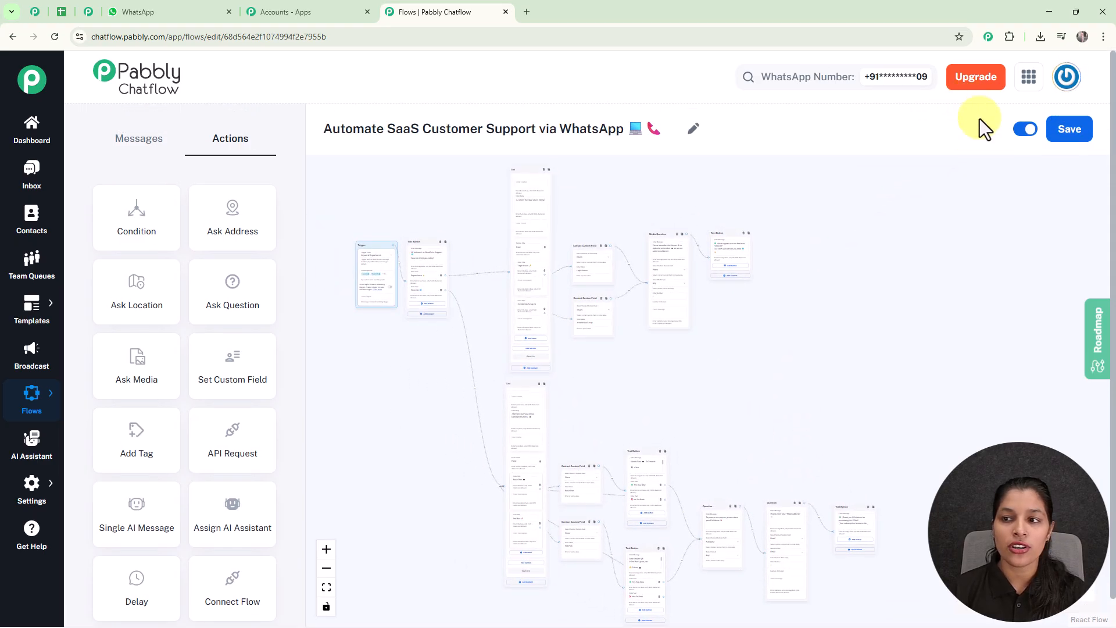
left_click(1084, 139)
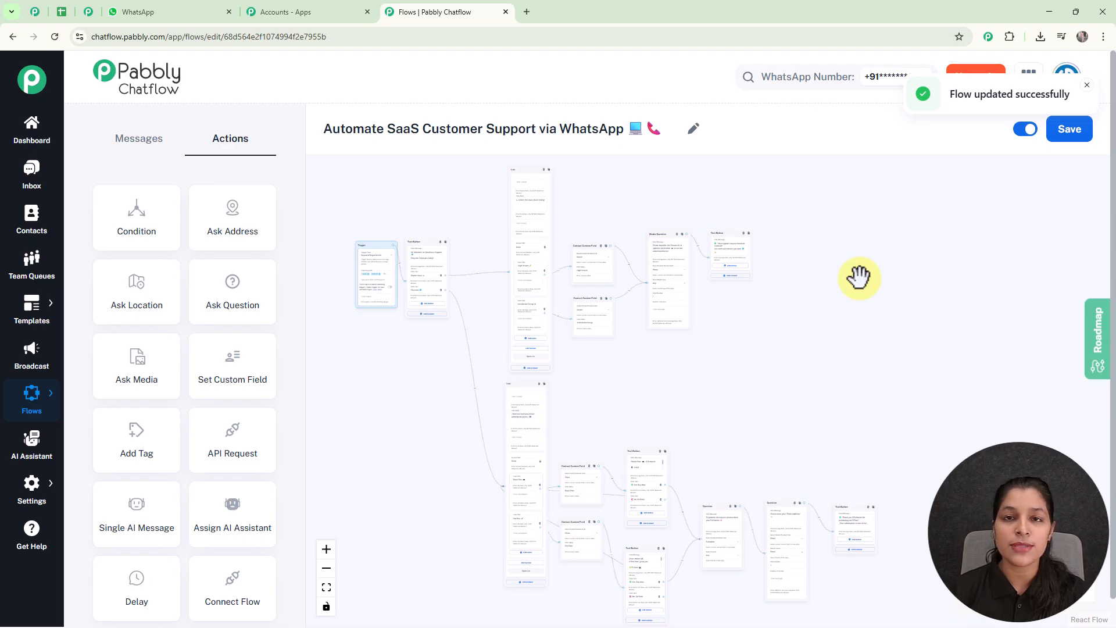
- Open the test contact's Inbox chat and review the CloudSuite welcome, issue list and Login Issues replies
left_click(25, 186)
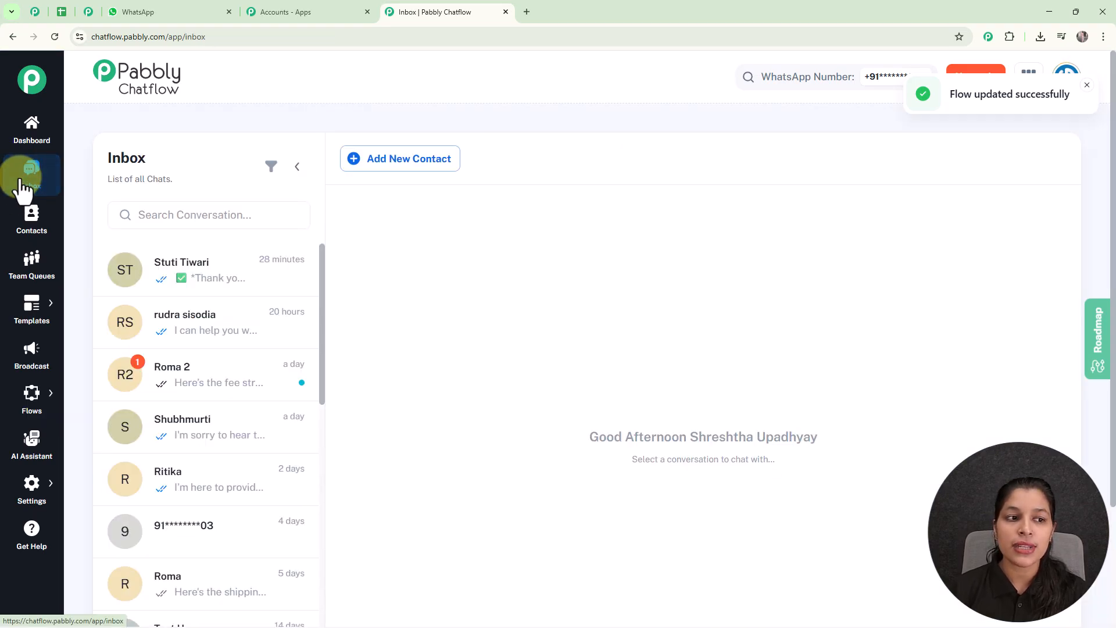
left_click(242, 293)
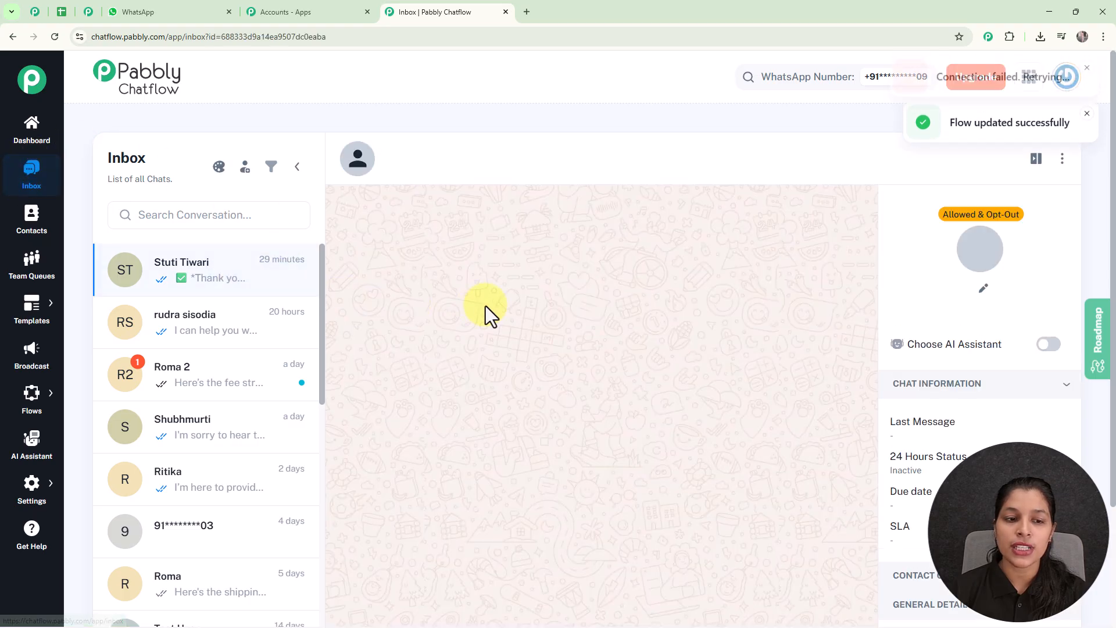
scroll(494, 304, "up", 15)
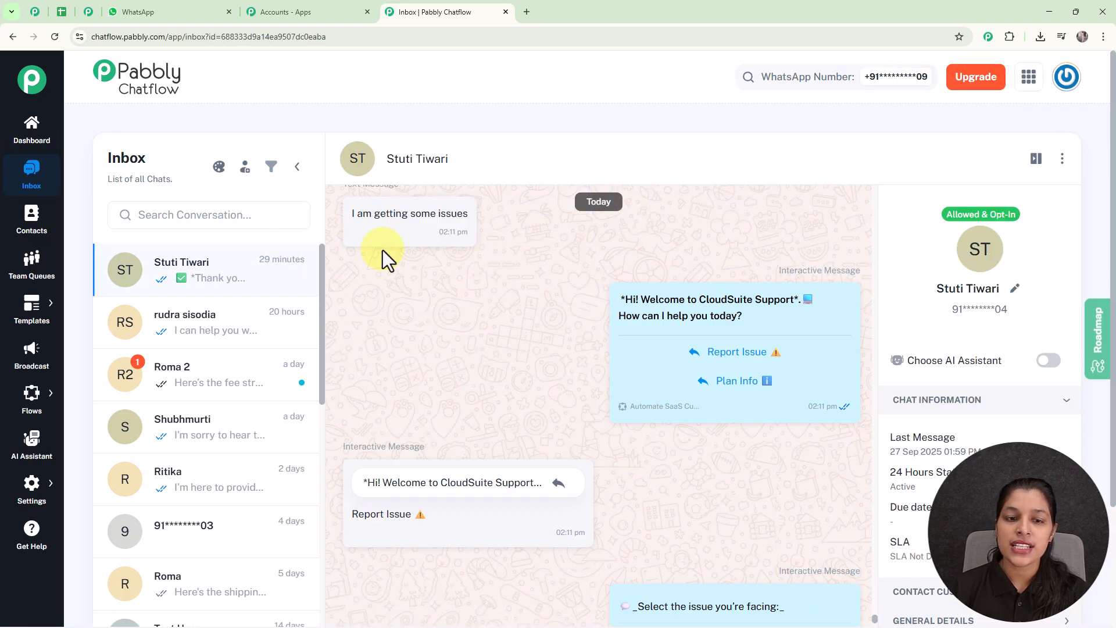
mouse_move(457, 326)
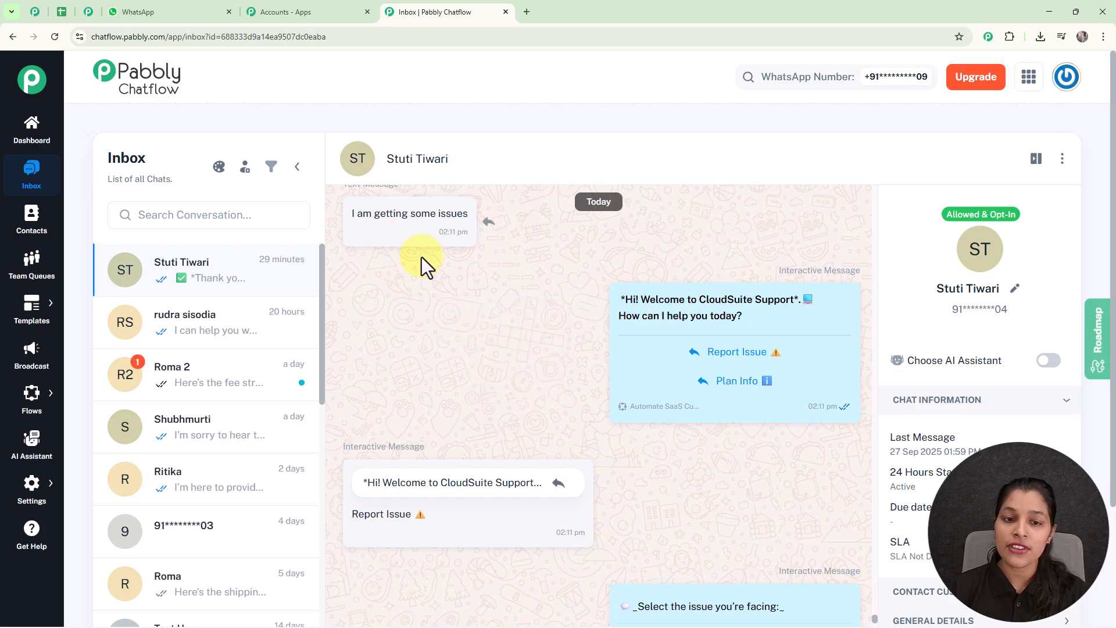
mouse_move(702, 274)
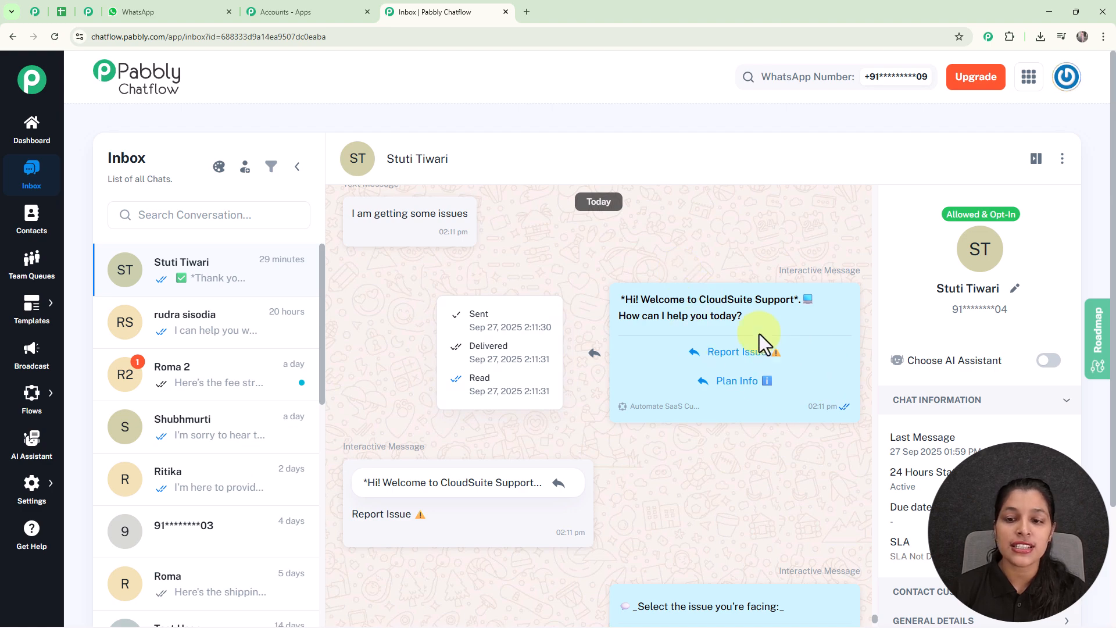
scroll(718, 349, "down", 3)
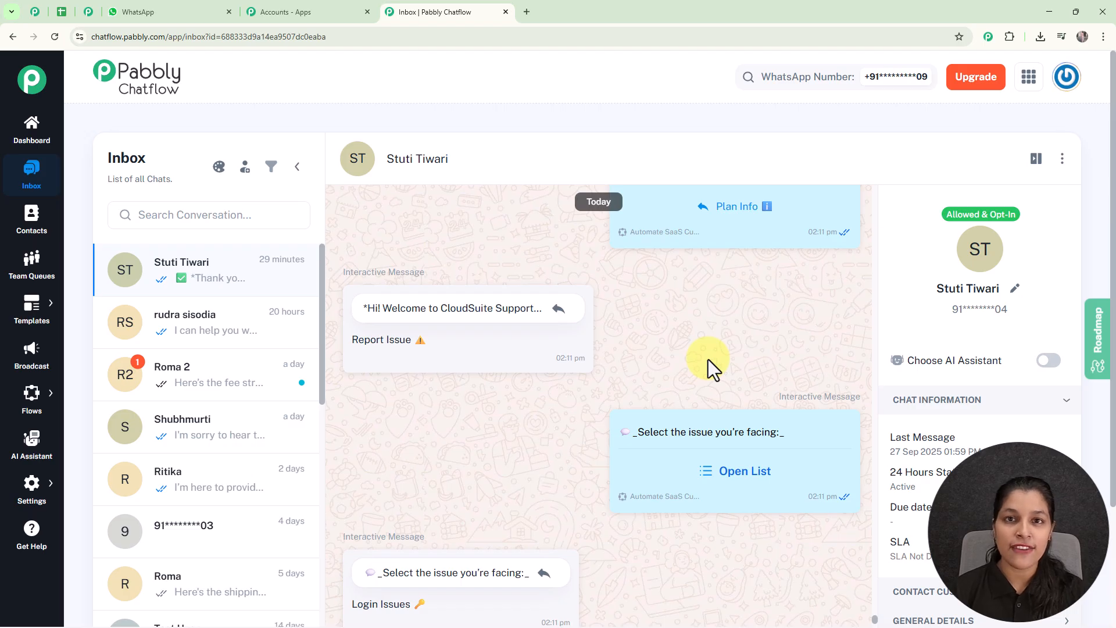
- Return to the Flows list showing the SaaS support flow
mouse_move(510, 235)
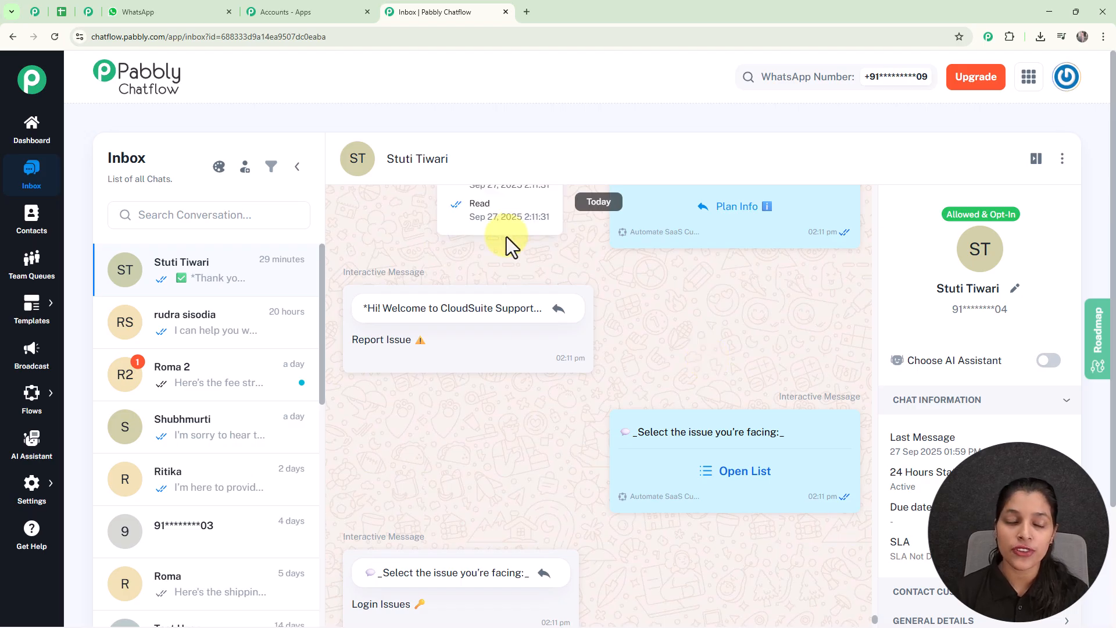
mouse_move(47, 388)
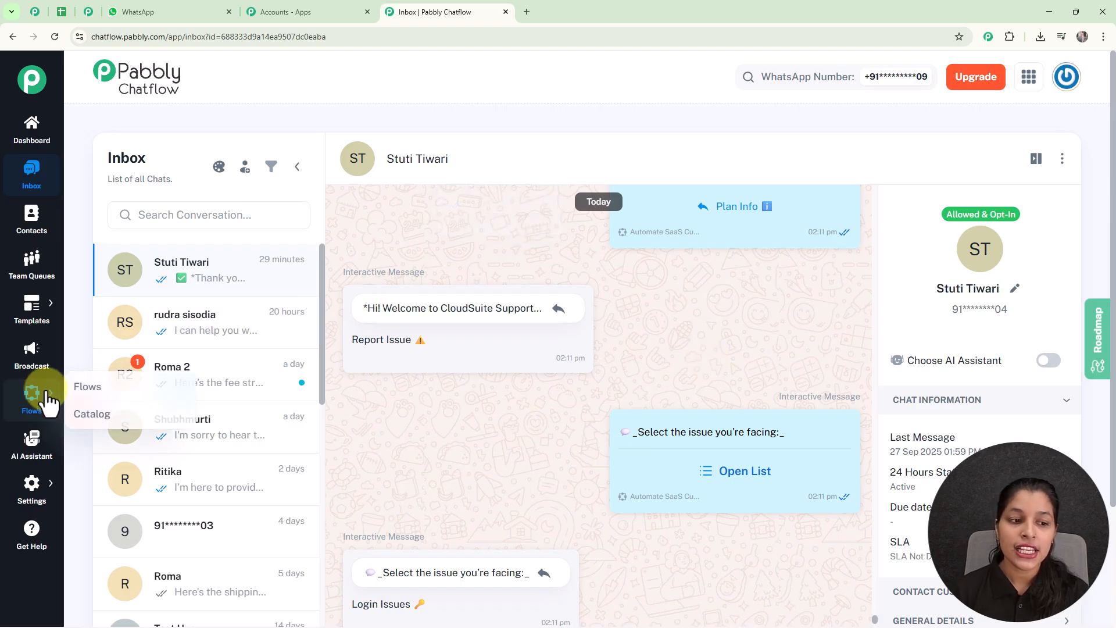
left_click(84, 387)
scroll(678, 333, "down", 3)
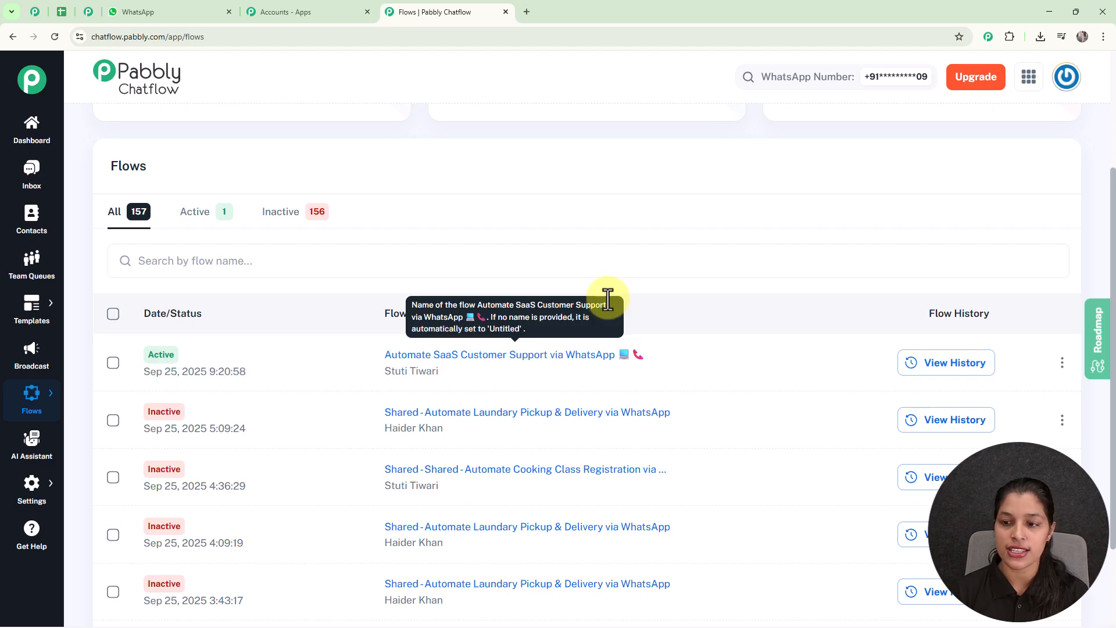
- View the Share Flow link for Automate SaaS Customer Support via WhatsApp, then close it
left_click(1060, 367)
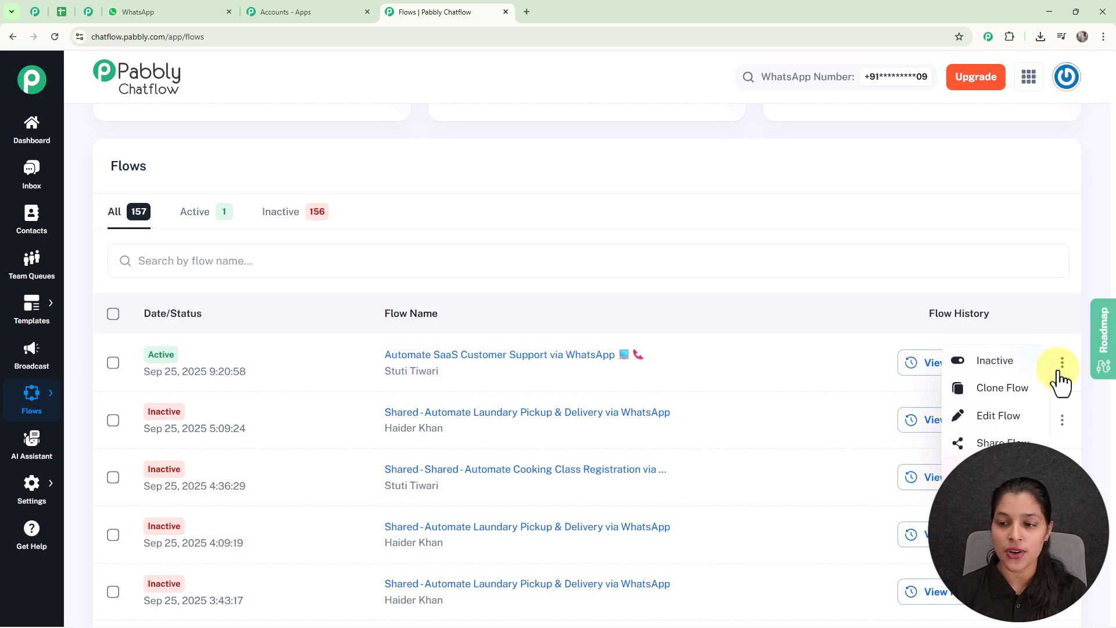
left_click(988, 444)
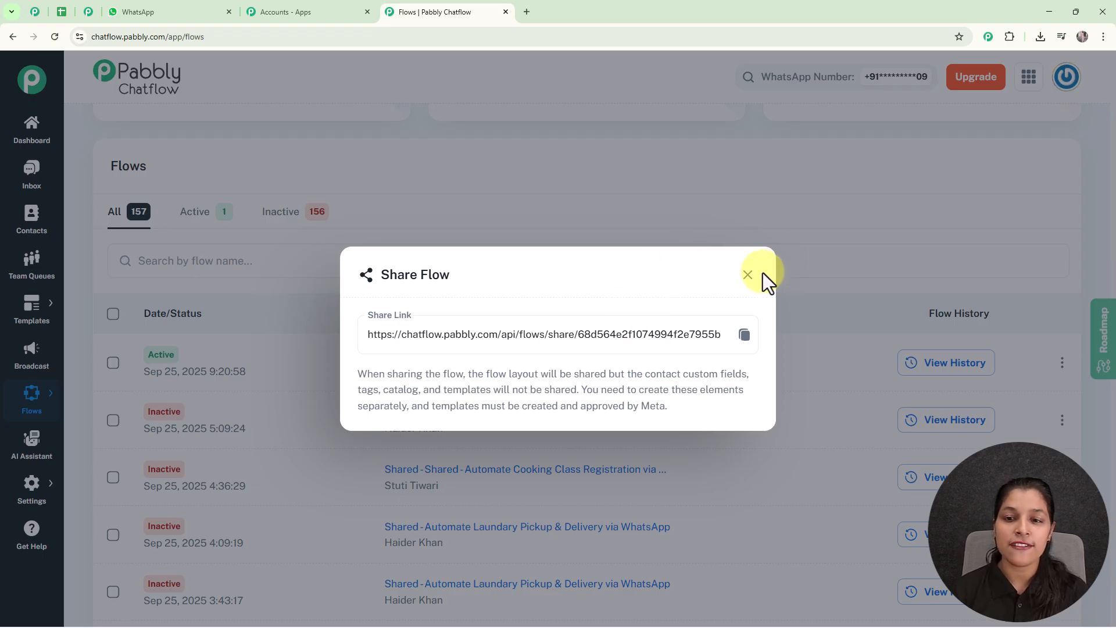
left_click(747, 275)
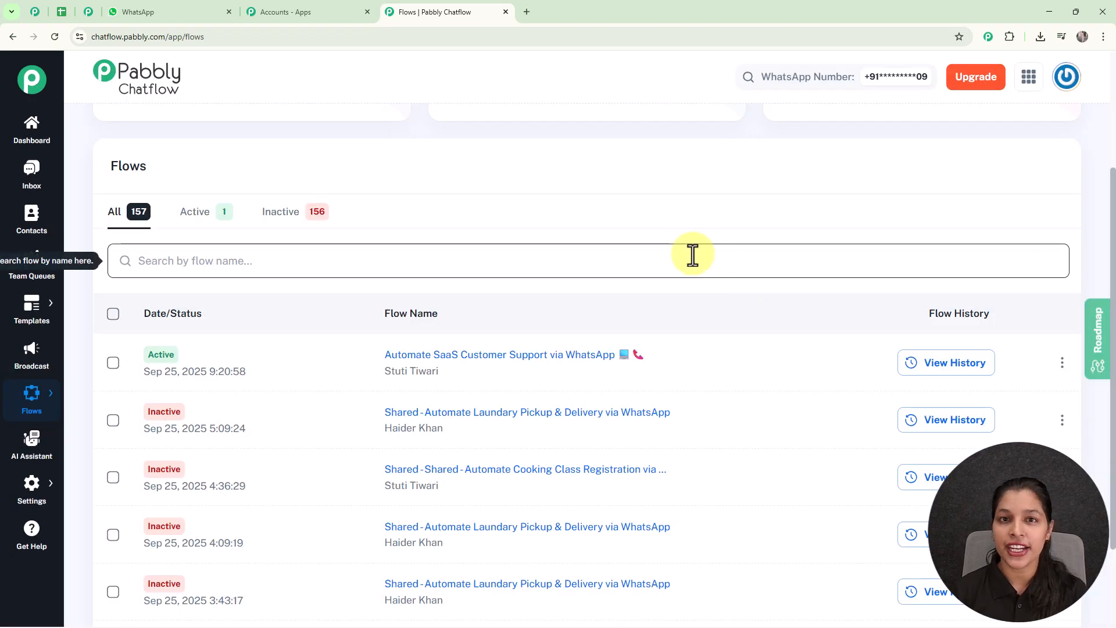